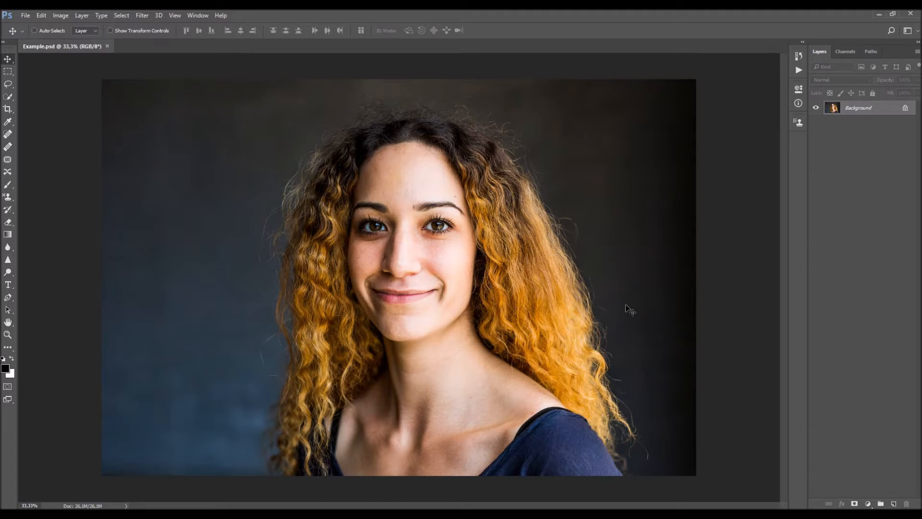
# - Check the image's colour mode and bit depth, and its pixel dimensions and resolution
pyautogui.click(61, 15)
pyautogui.moveTo(72, 26)
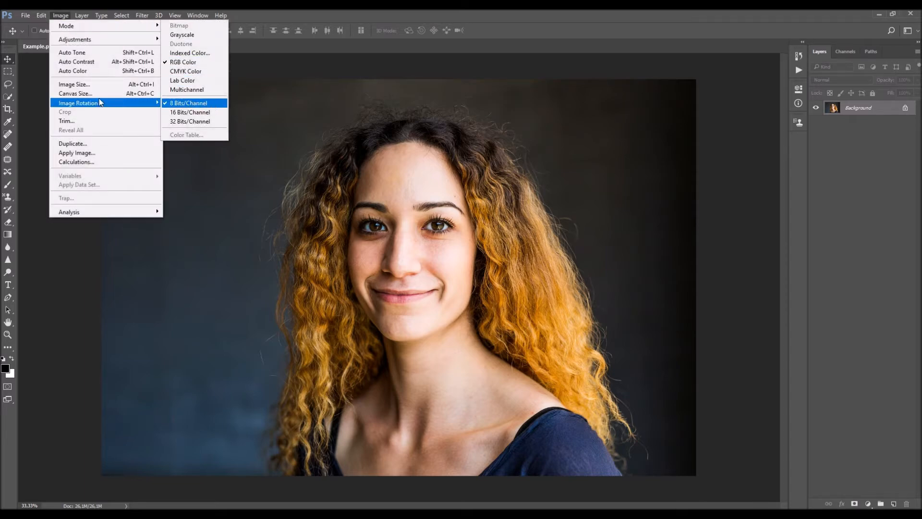
pyautogui.click(75, 84)
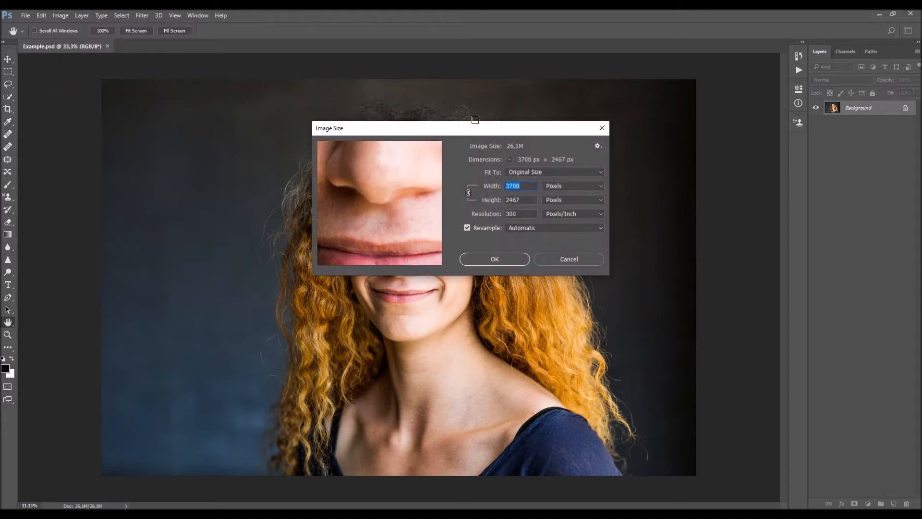
pyautogui.moveTo(441, 129); pyautogui.dragTo(592, 176)
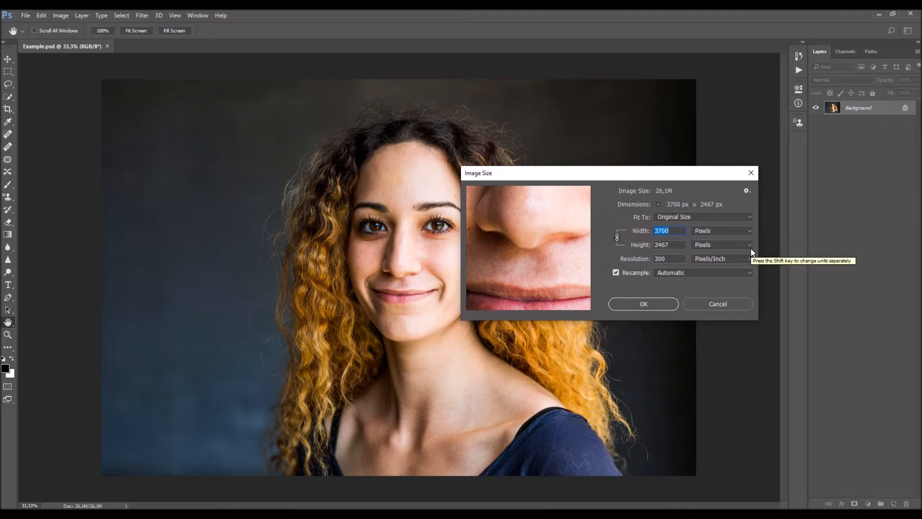
pyautogui.click(751, 173)
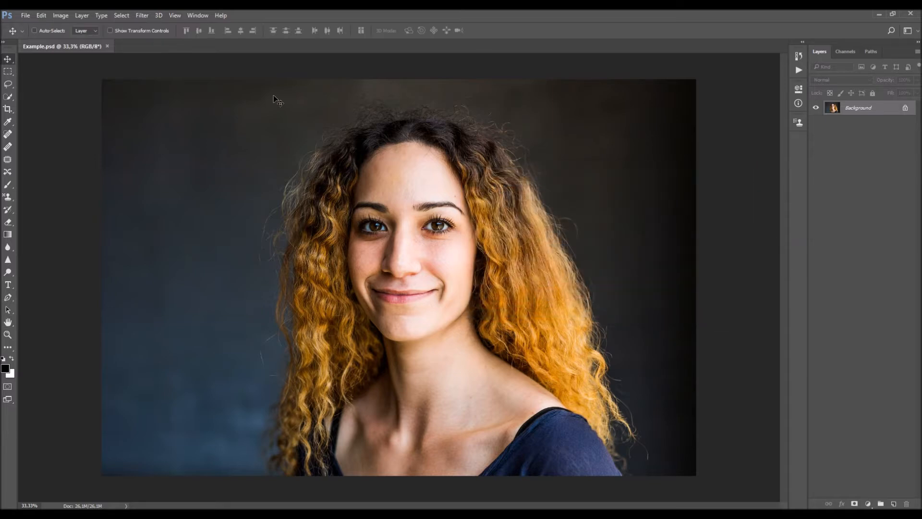
# - Load the Ultimate Editing action file from the Ultimate Editing Photoshop Actions folder
pyautogui.click(198, 16)
pyautogui.click(210, 82)
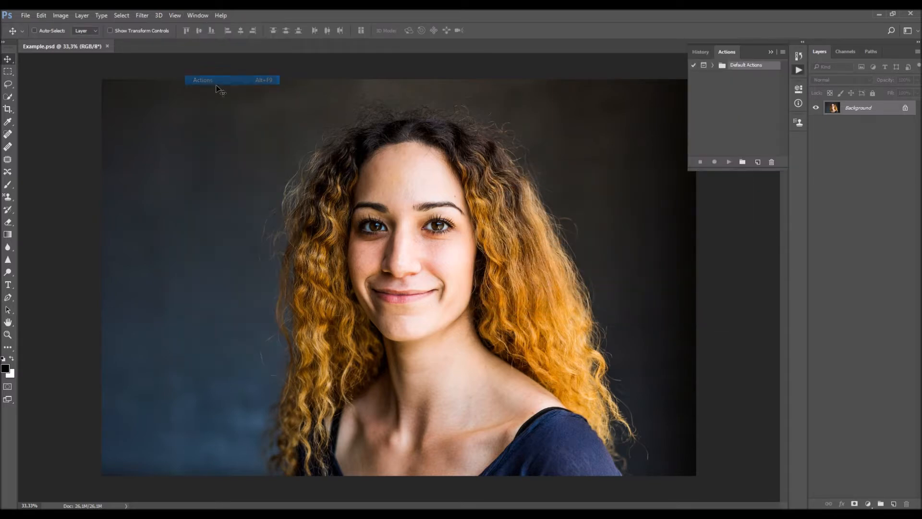
pyautogui.click(783, 52)
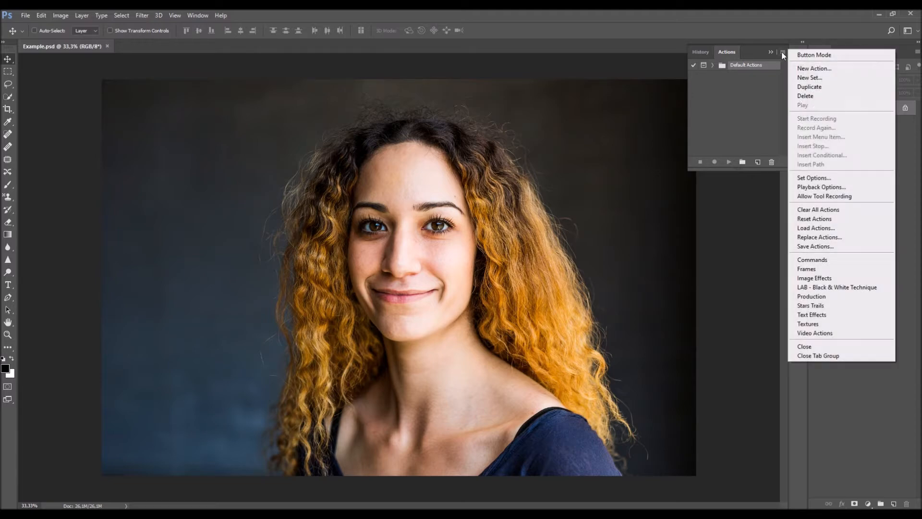
pyautogui.click(816, 228)
pyautogui.click(344, 146)
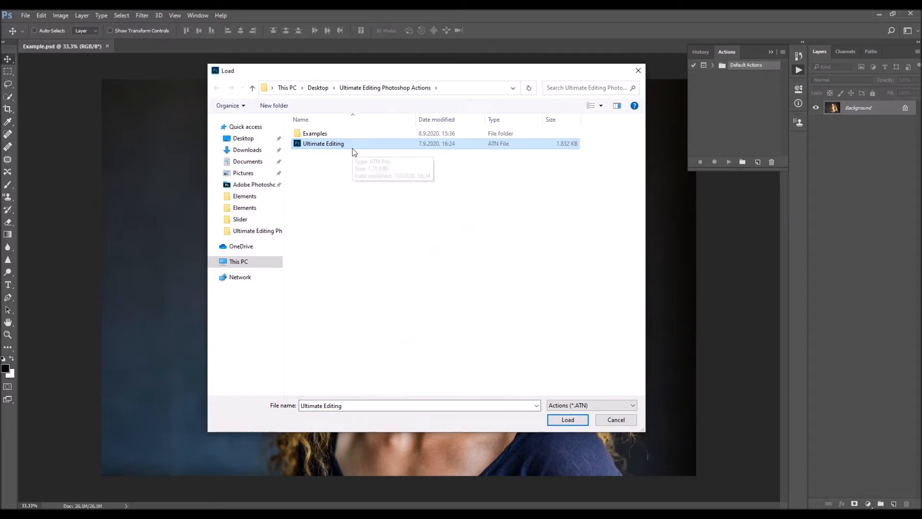
pyautogui.click(584, 420)
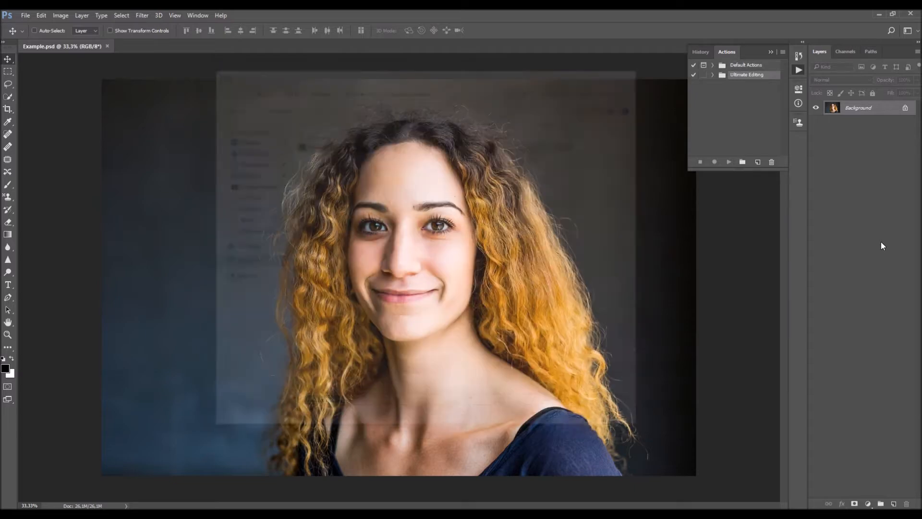
# - Enlarge the Actions panel and expand the Ultimate Editing set to show its actions
pyautogui.moveTo(694, 171); pyautogui.dragTo(631, 338)
pyautogui.click(655, 75)
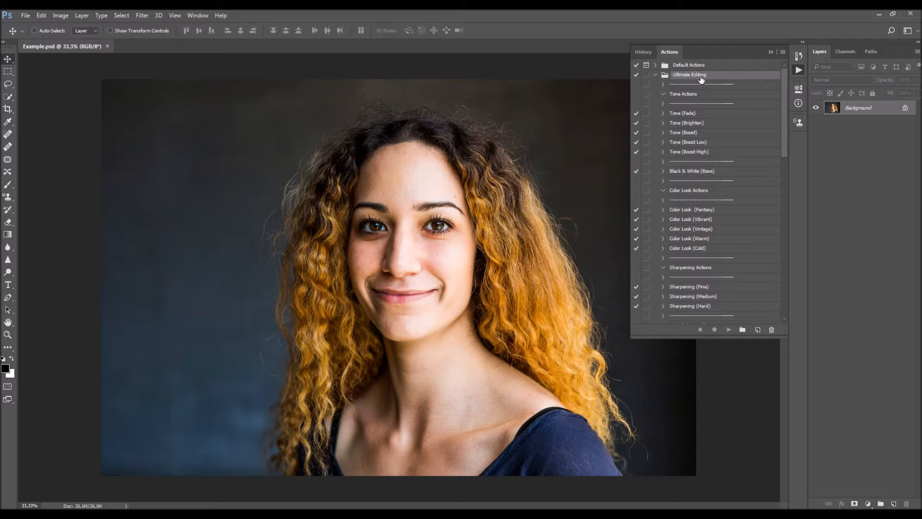
pyautogui.moveTo(783, 78)
pyautogui.mouseDown()
pyautogui.moveTo(785, 244)
pyautogui.moveTo(794, 68)
pyautogui.mouseUp()
pyautogui.moveTo(632, 338); pyautogui.dragTo(631, 366)
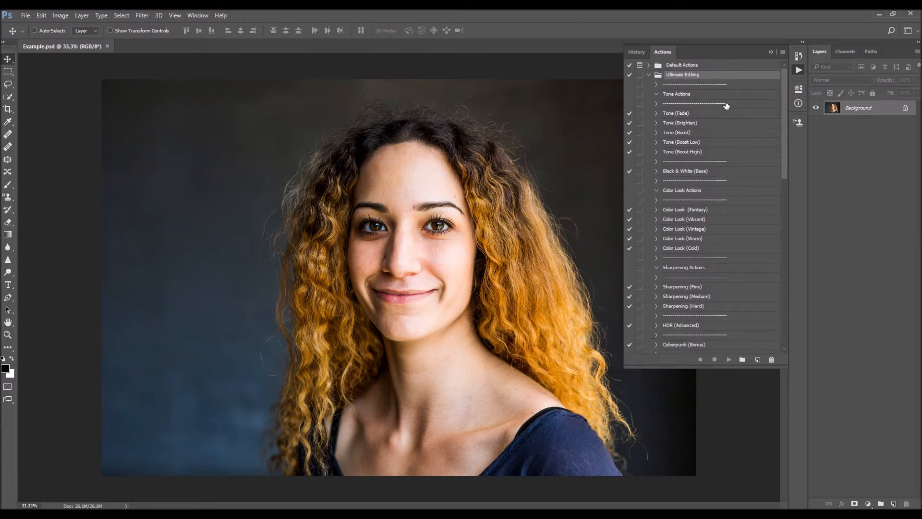
# - Look through the Tone, Black & White (Base) and Color Look actions in the Ultimate Editing set
pyautogui.moveTo(784, 106)
pyautogui.mouseDown()
pyautogui.moveTo(783, 245)
pyautogui.moveTo(788, 103)
pyautogui.mouseUp()
pyautogui.click(689, 116)
pyautogui.click(693, 132)
pyautogui.click(693, 151)
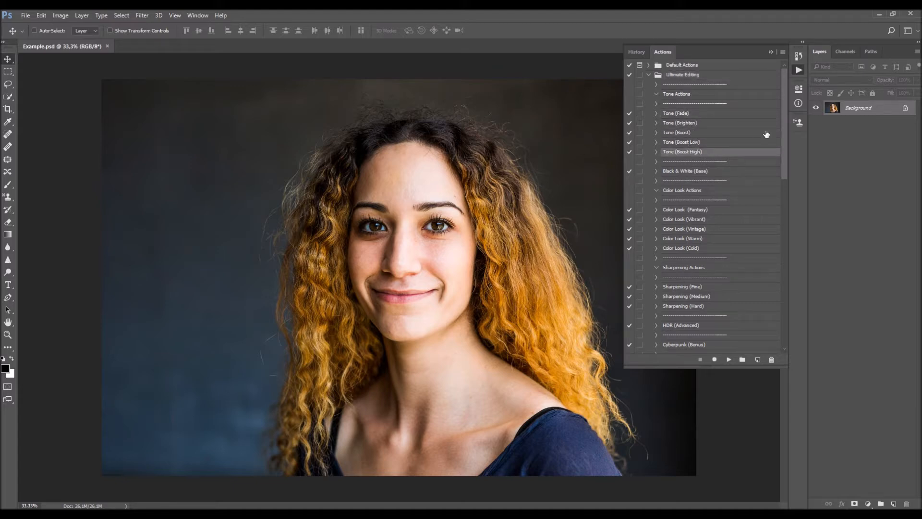
pyautogui.scroll(-3, 749, 135)
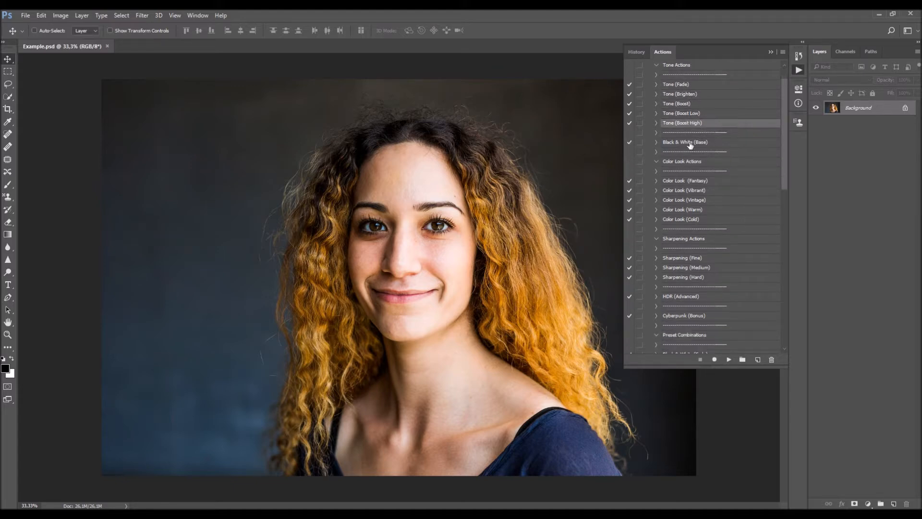
pyautogui.click(690, 143)
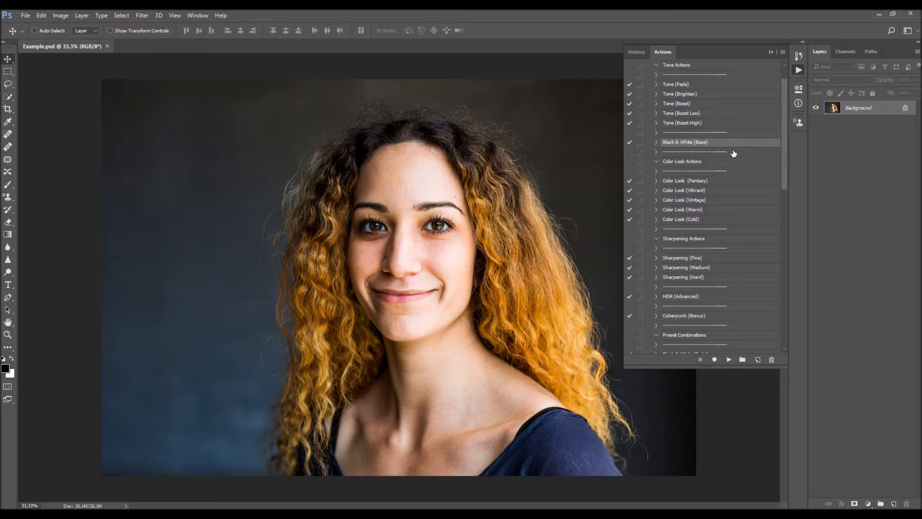
pyautogui.scroll(-3, 744, 150)
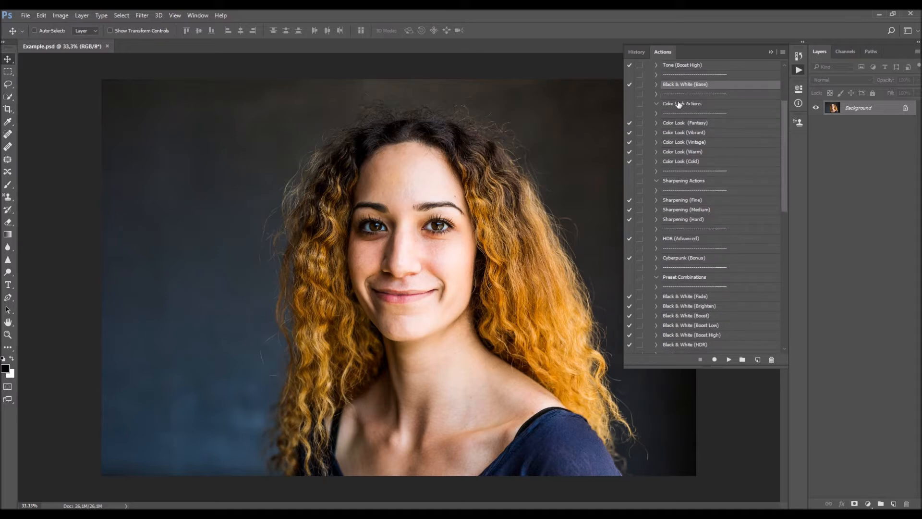
pyautogui.click(705, 124)
pyautogui.click(706, 134)
pyautogui.click(707, 142)
pyautogui.click(706, 152)
pyautogui.click(705, 161)
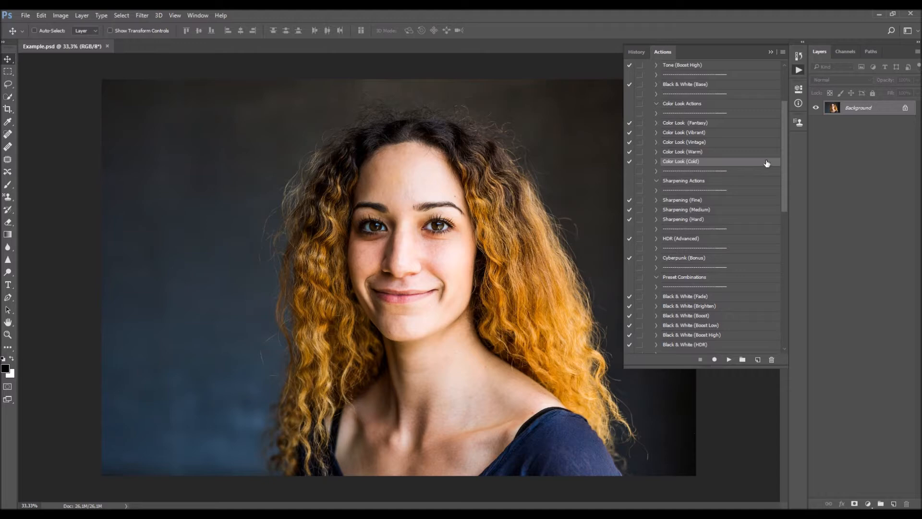
# - Look through the Sharpening and HDR (Advanced) actions and compare them with the neighbouring action groups
pyautogui.scroll(-1, 736, 152)
pyautogui.scroll(-2, 736, 152)
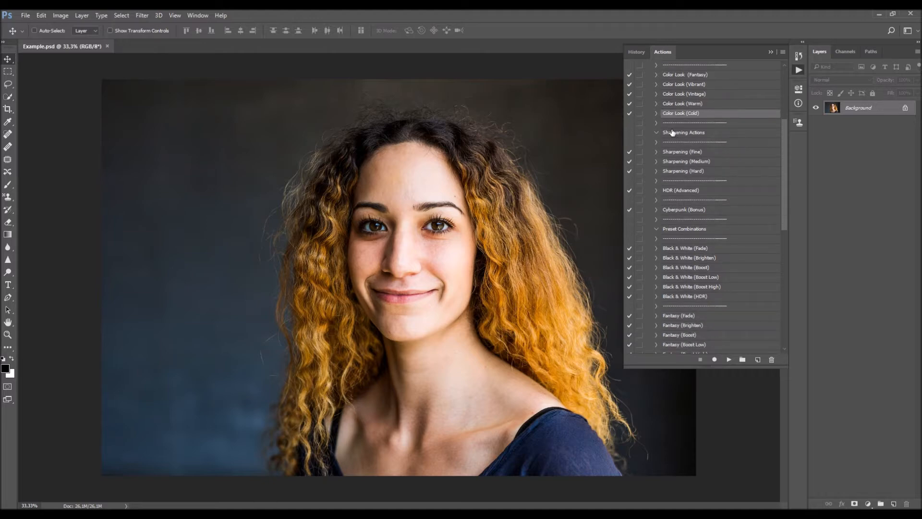
pyautogui.click(711, 151)
pyautogui.click(712, 162)
pyautogui.click(706, 172)
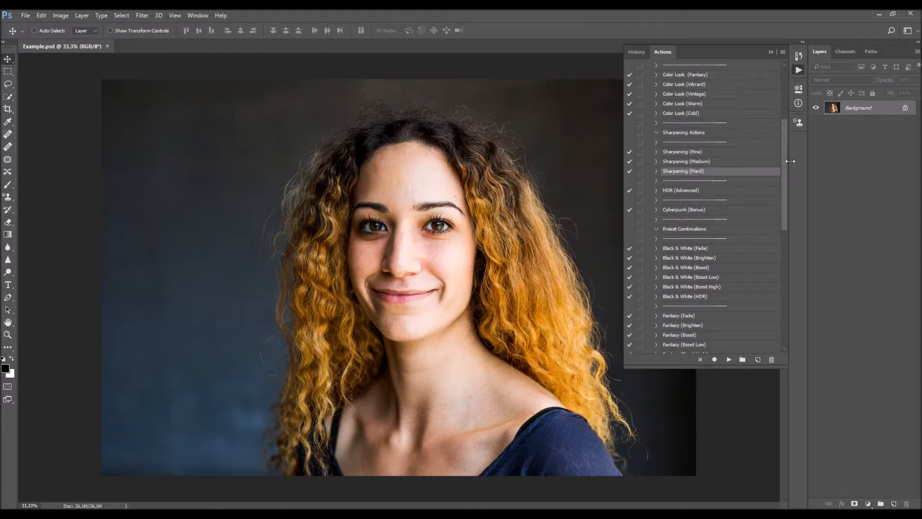
pyautogui.scroll(-2, 757, 149)
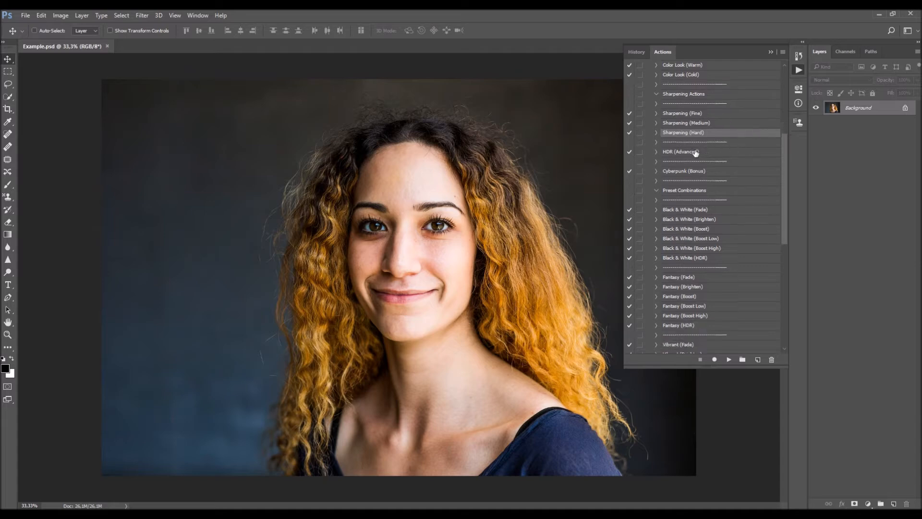
pyautogui.click(696, 152)
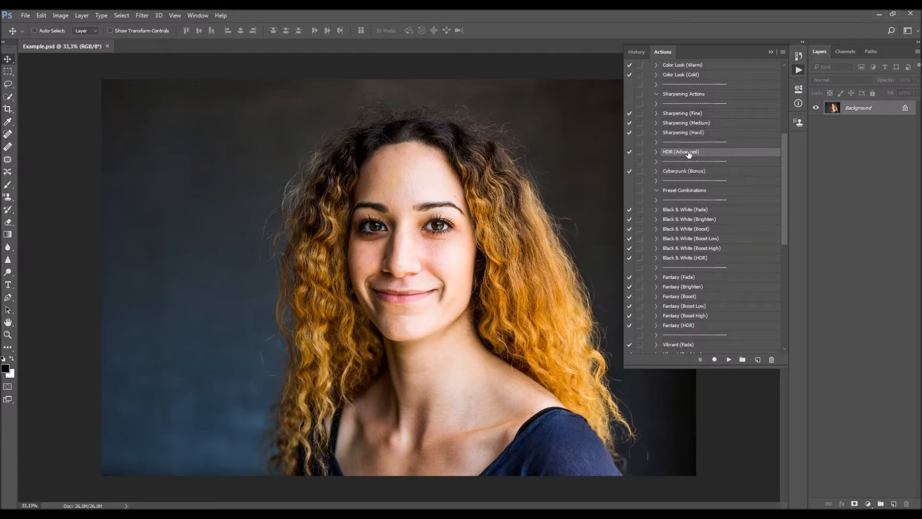
pyautogui.scroll(5, 694, 153)
pyautogui.scroll(-4, 676, 180)
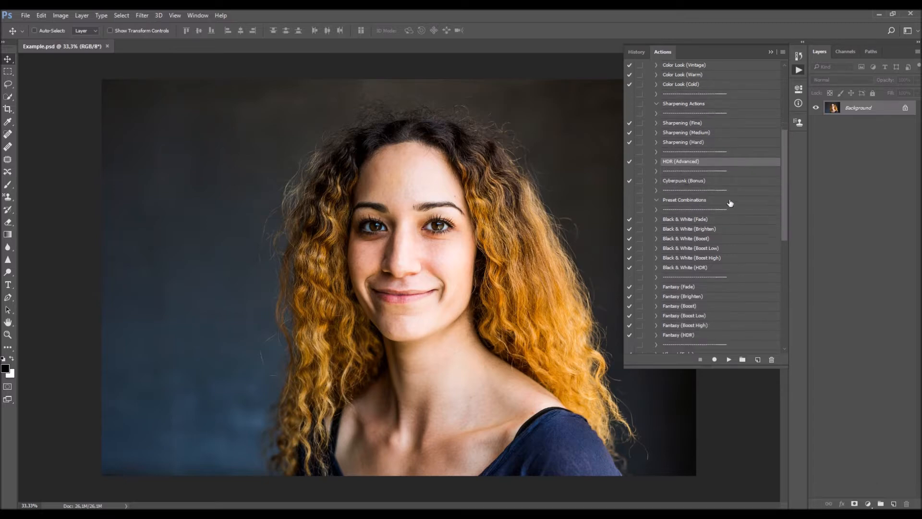
pyautogui.scroll(4, 730, 203)
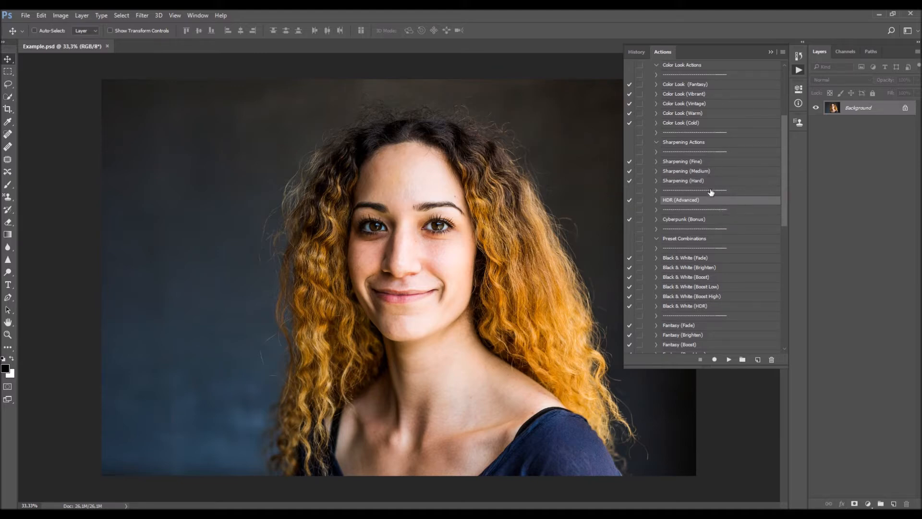
pyautogui.scroll(1, 747, 177)
pyautogui.scroll(-3, 699, 181)
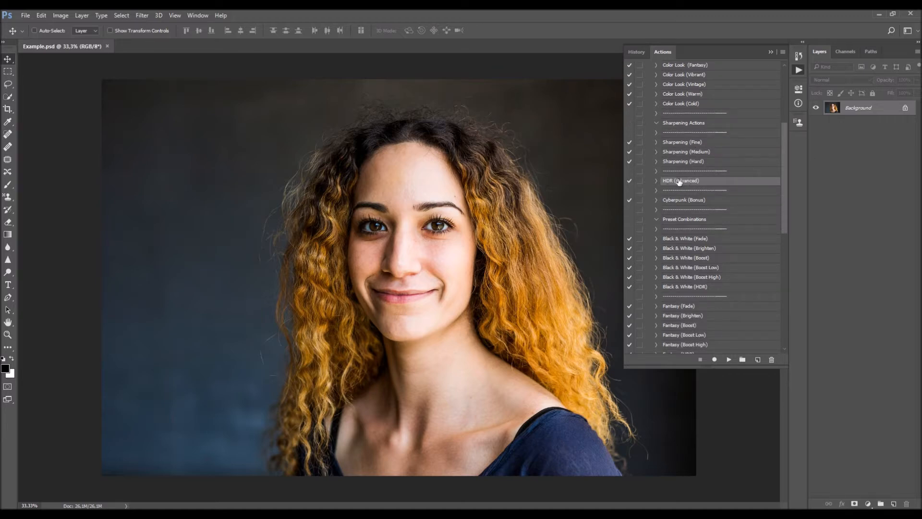
pyautogui.scroll(2, 706, 176)
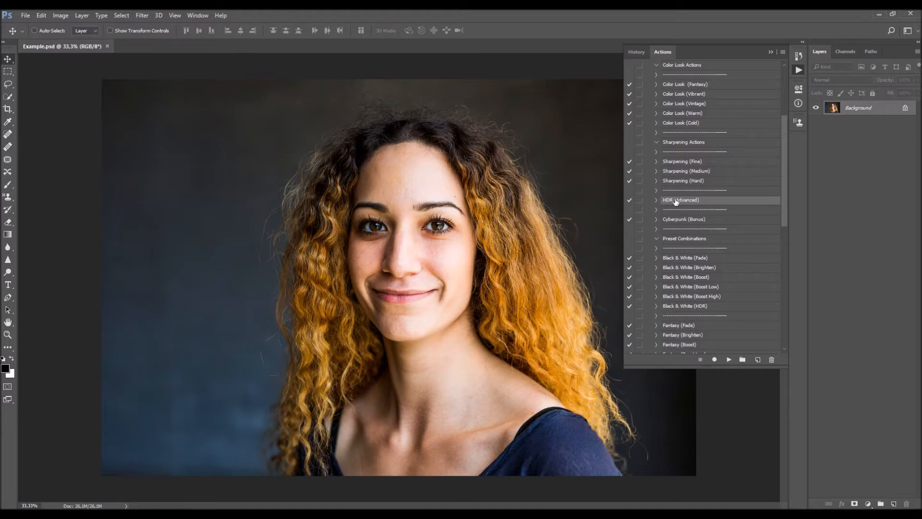
pyautogui.scroll(5, 721, 205)
pyautogui.scroll(-3, 697, 193)
pyautogui.scroll(-1, 730, 186)
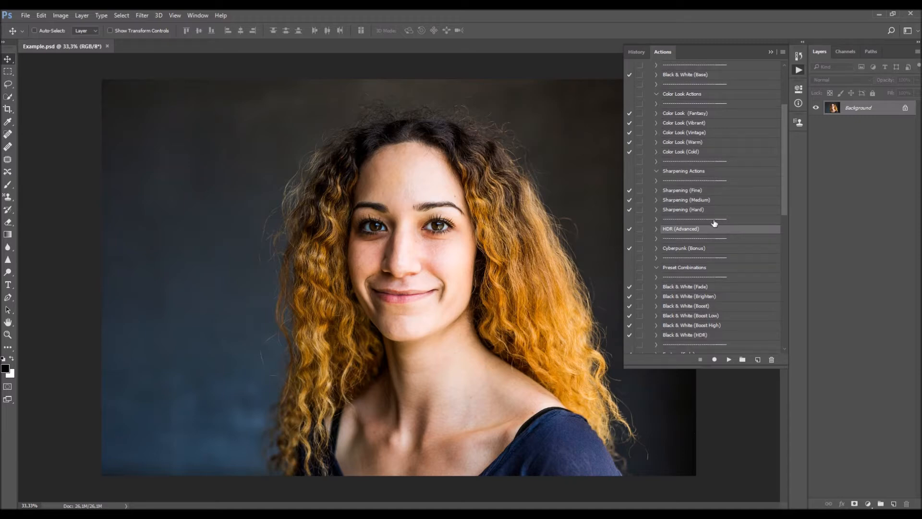
pyautogui.scroll(-3, 740, 211)
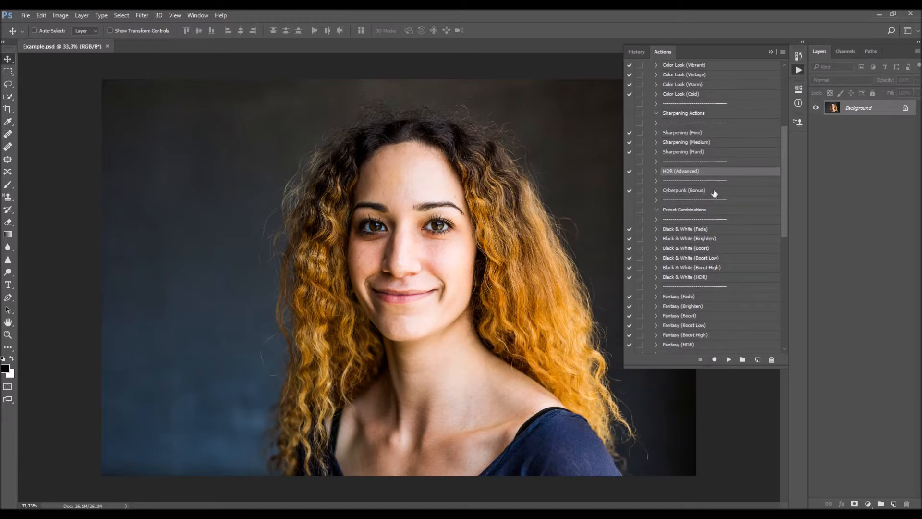
# - Look through Cyberpunk (Bonus) and the Preset Combinations from Black & White down to the Cyberpunk variants
pyautogui.click(716, 192)
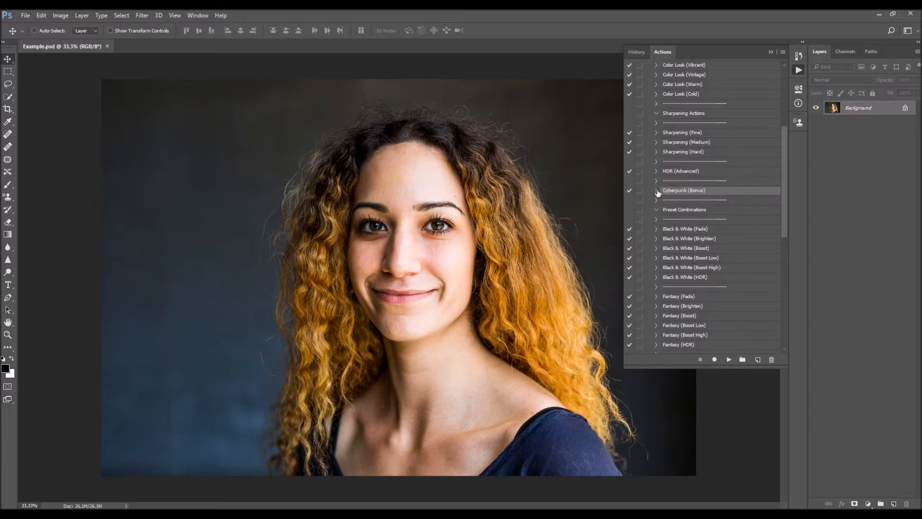
pyautogui.scroll(-5, 740, 199)
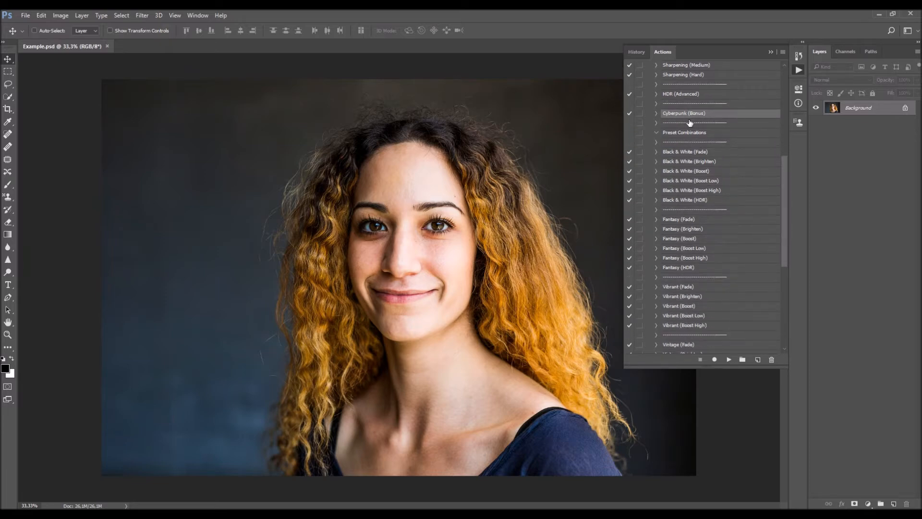
pyautogui.click(705, 142)
pyautogui.scroll(-1, 706, 158)
pyautogui.click(704, 191)
pyautogui.scroll(-2, 706, 202)
pyautogui.click(709, 219)
pyautogui.scroll(-2, 709, 221)
pyautogui.click(705, 231)
pyautogui.scroll(-5, 706, 235)
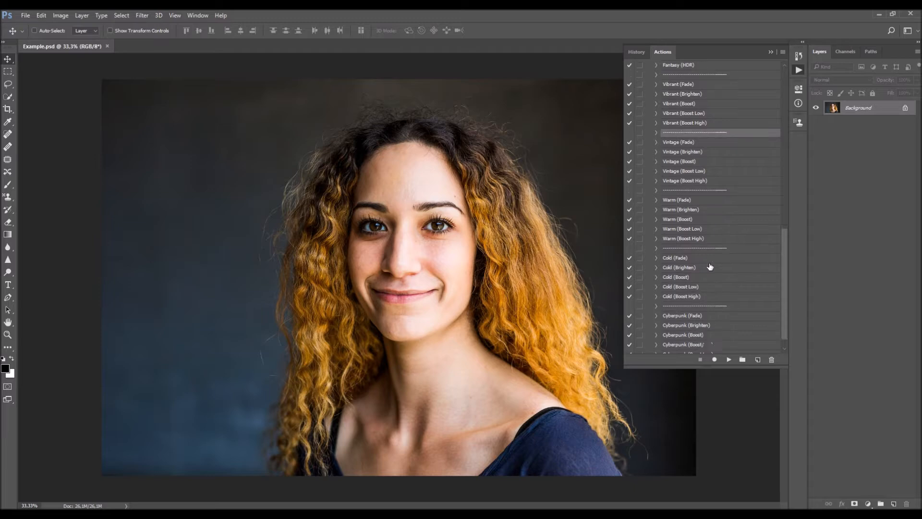
pyautogui.moveTo(784, 280)
pyautogui.mouseDown()
pyautogui.moveTo(793, 114)
pyautogui.moveTo(781, 198)
pyautogui.moveTo(787, 282)
pyautogui.mouseUp()
pyautogui.scroll(8, 749, 272)
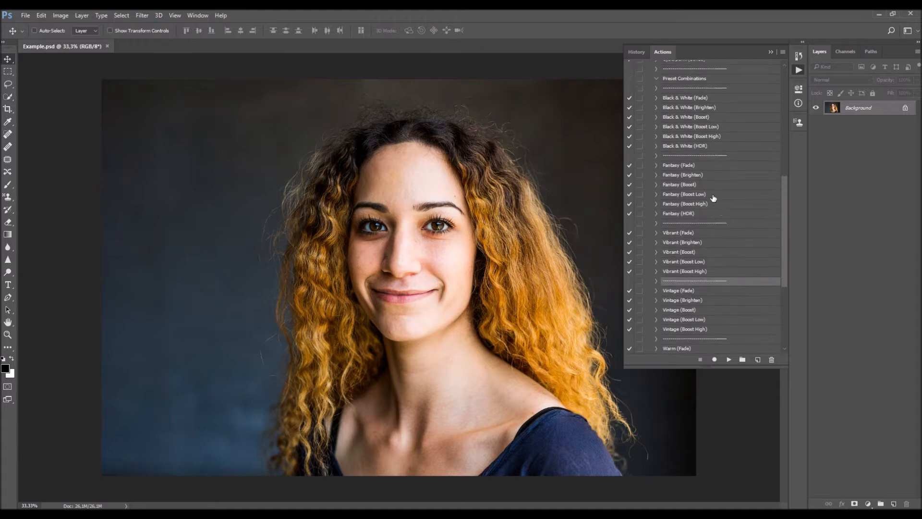
pyautogui.scroll(-7, 697, 237)
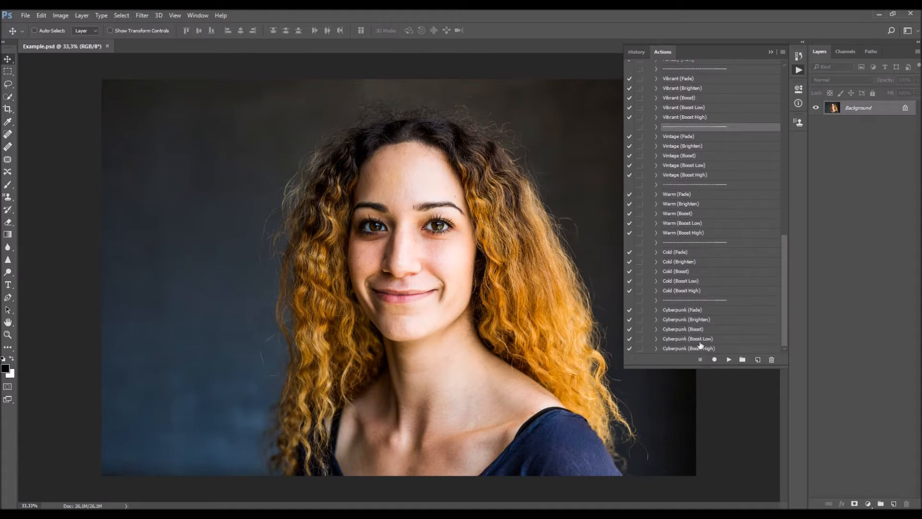
# - Run the Tone (Fade) action from the Ultimate Editing set on the portrait
pyautogui.moveTo(785, 293); pyautogui.dragTo(790, 110)
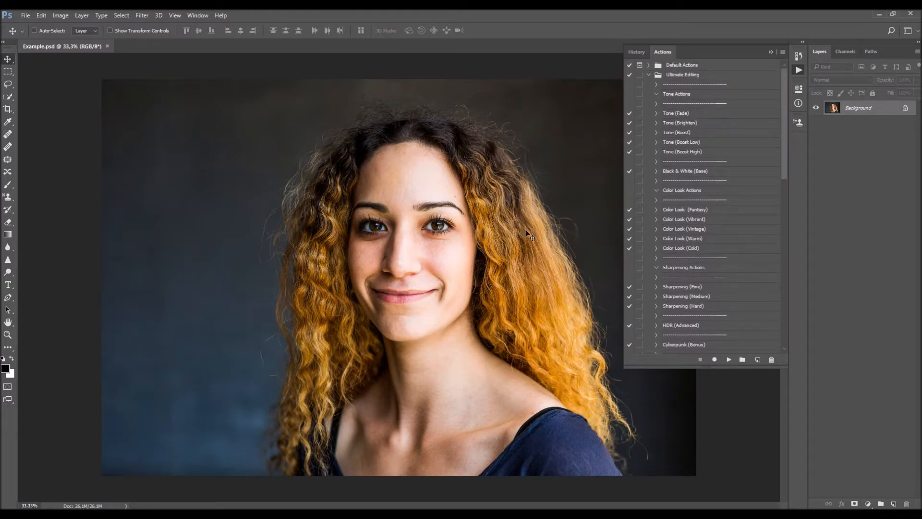
pyautogui.click(681, 114)
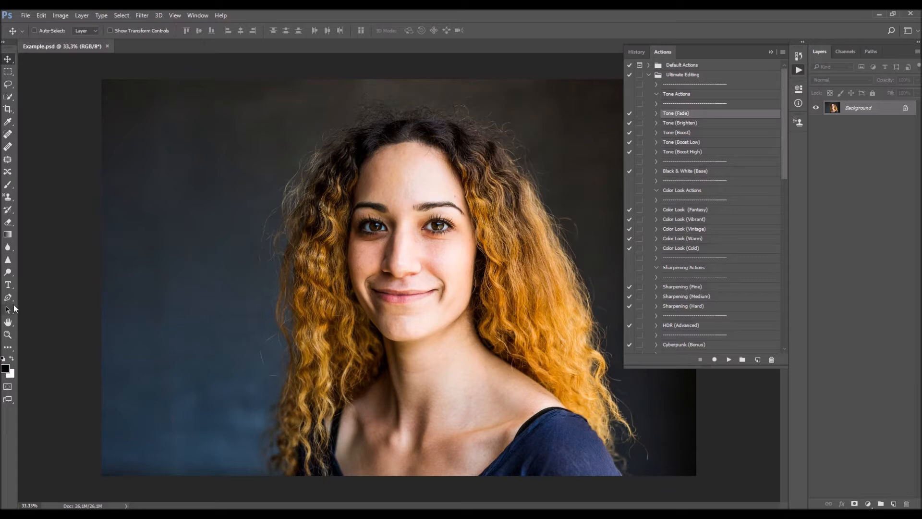
pyautogui.moveTo(784, 117)
pyautogui.mouseDown()
pyautogui.moveTo(776, 284)
pyautogui.moveTo(784, 107)
pyautogui.mouseUp()
pyautogui.click(727, 363)
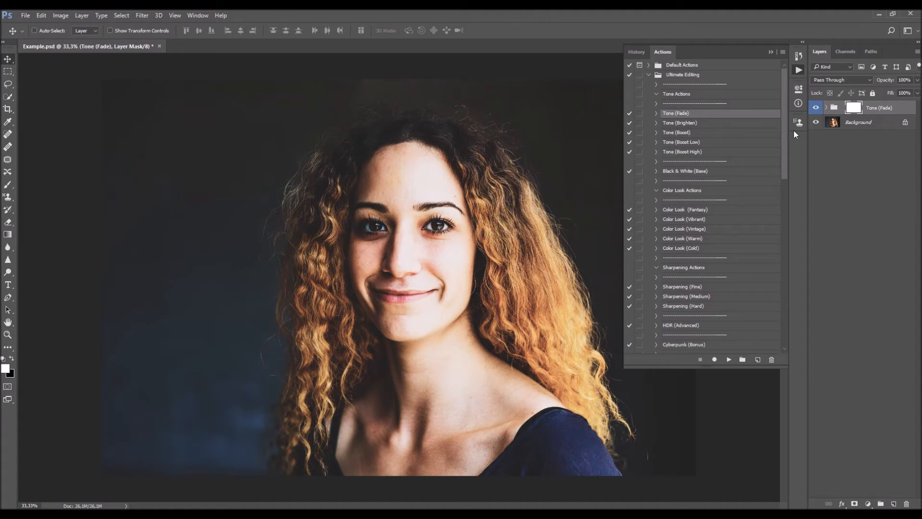
# - Toggle the Tone (Fade) group's visibility to compare the portrait with and without the effect
pyautogui.click(815, 107)
pyautogui.click(816, 107)
pyautogui.click(816, 107)
# - Expand the Tone (Fade) group and look through its adjustment layers from Brightness down to Brightness/Contrast
pyautogui.click(828, 108)
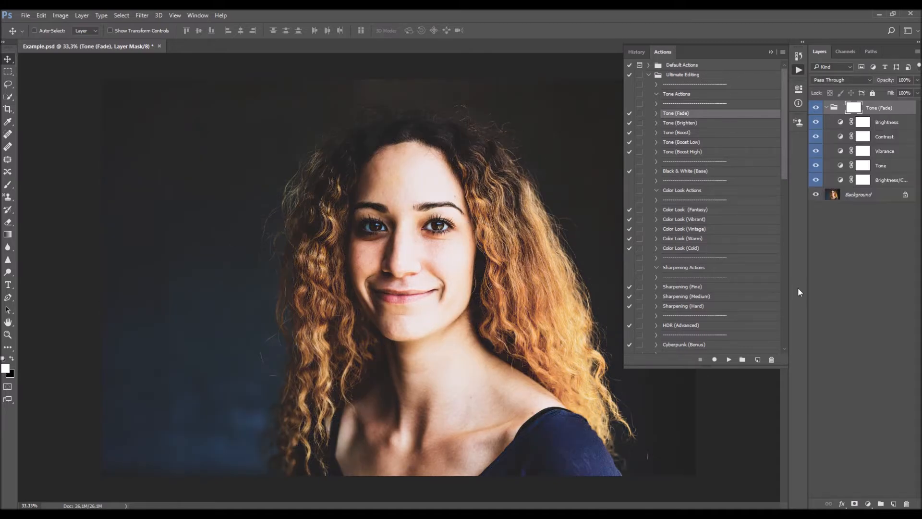
pyautogui.click(890, 123)
pyautogui.click(890, 141)
pyautogui.click(888, 154)
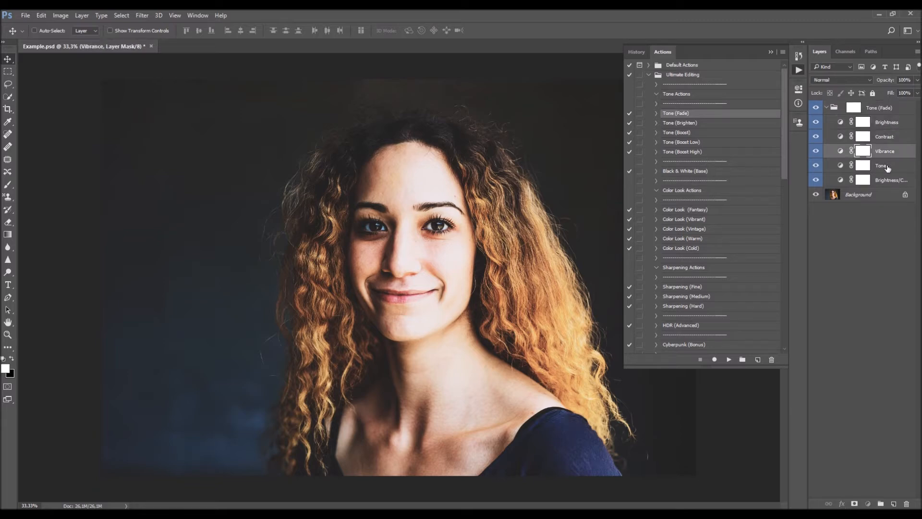
pyautogui.click(887, 167)
pyautogui.click(890, 180)
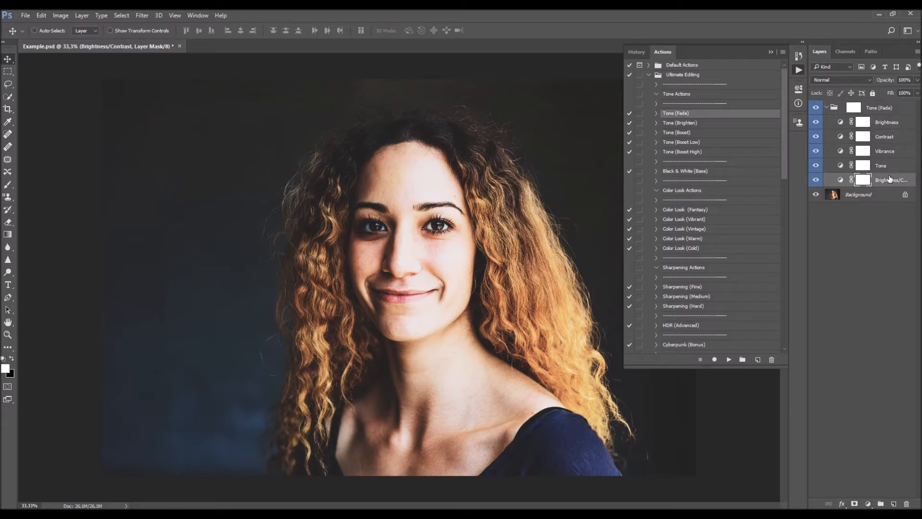
# - Show the Brightness/Contrast layer's adjustment settings and review those of the Tone, Vibrance, Contrast and Brightness layers
pyautogui.doubleClick(840, 181)
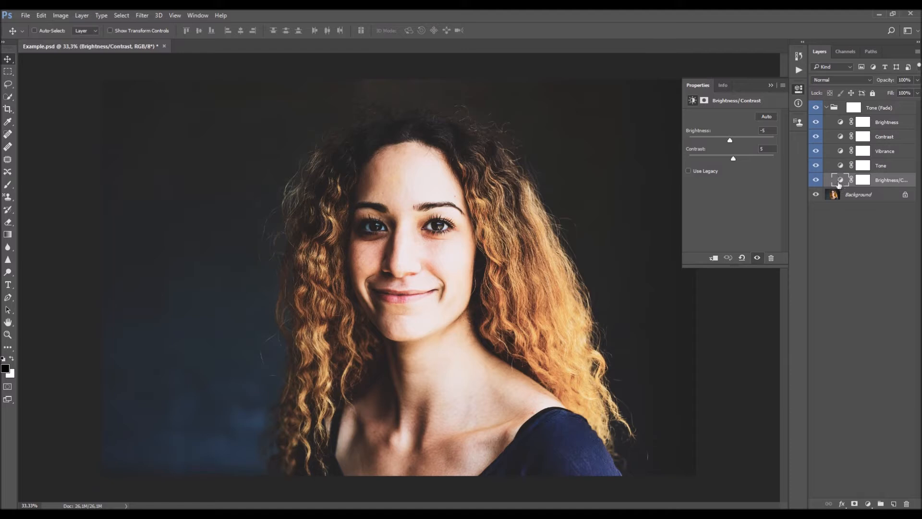
pyautogui.click(841, 165)
pyautogui.click(840, 151)
pyautogui.click(840, 137)
pyautogui.click(841, 123)
pyautogui.click(841, 180)
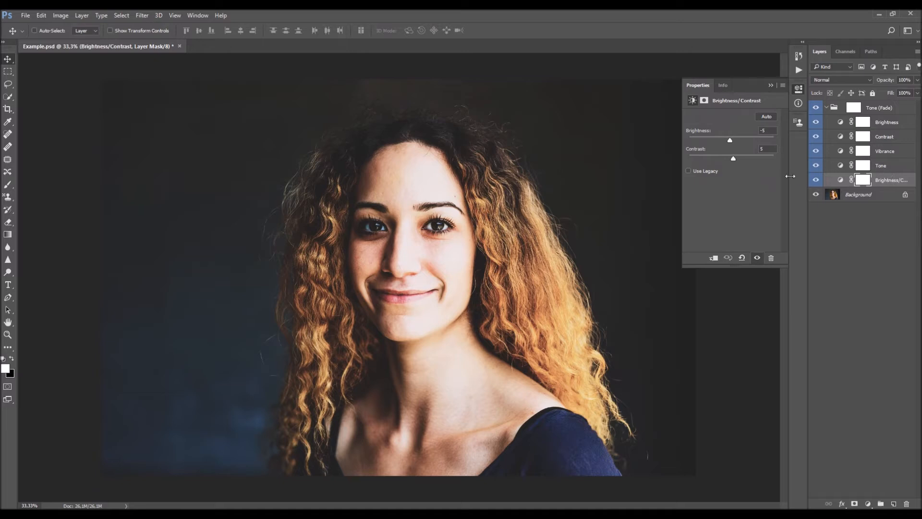
# - Recheck the adjustment settings of the Vibrance and Brightness layers, working back down to Brightness/Contrast
pyautogui.click(843, 153)
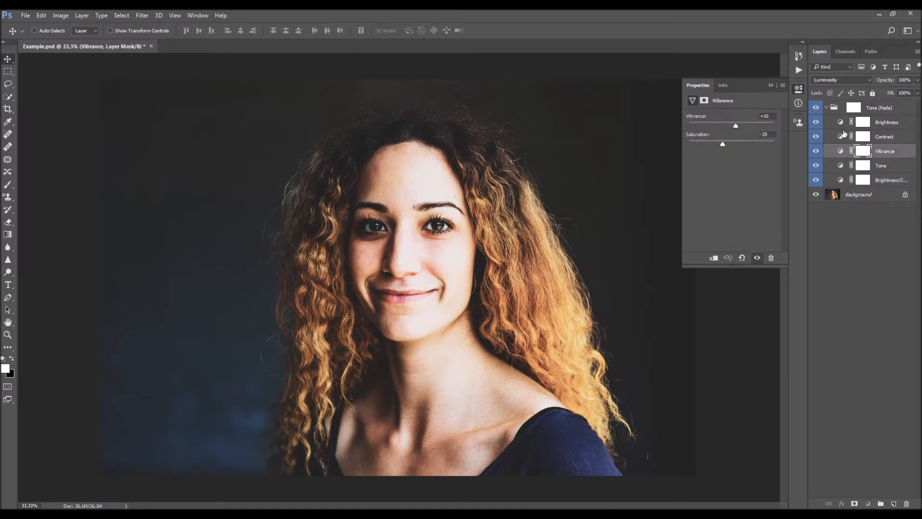
pyautogui.click(846, 123)
pyautogui.click(892, 139)
pyautogui.click(843, 151)
pyautogui.click(843, 166)
pyautogui.click(843, 179)
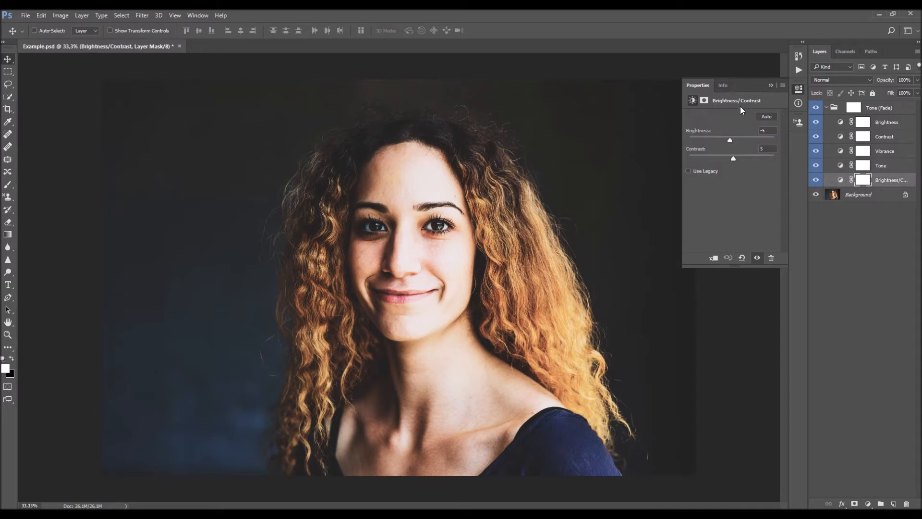
# - Examine the Tone curves, Vibrance settings and Brightness levels, ending on the Contrast layer's gradient map
pyautogui.click(842, 168)
pyautogui.click(842, 151)
pyautogui.click(841, 138)
pyautogui.click(842, 124)
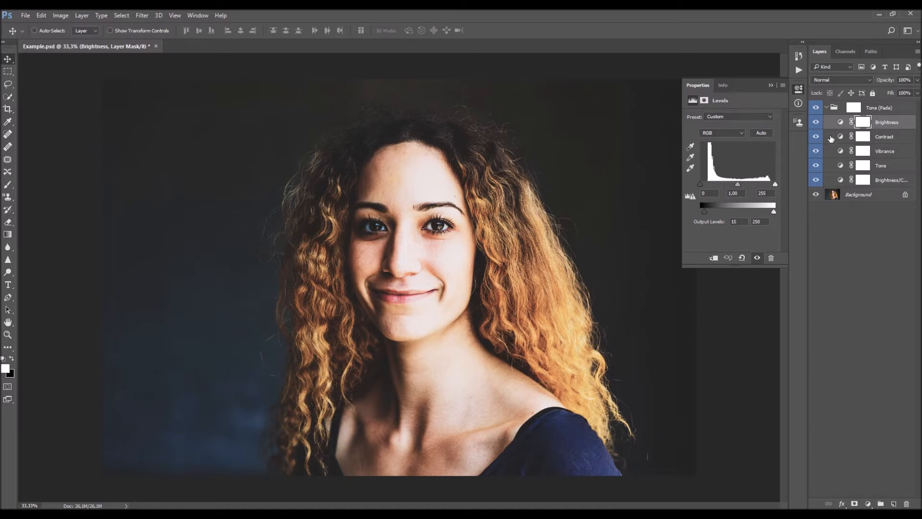
pyautogui.click(877, 139)
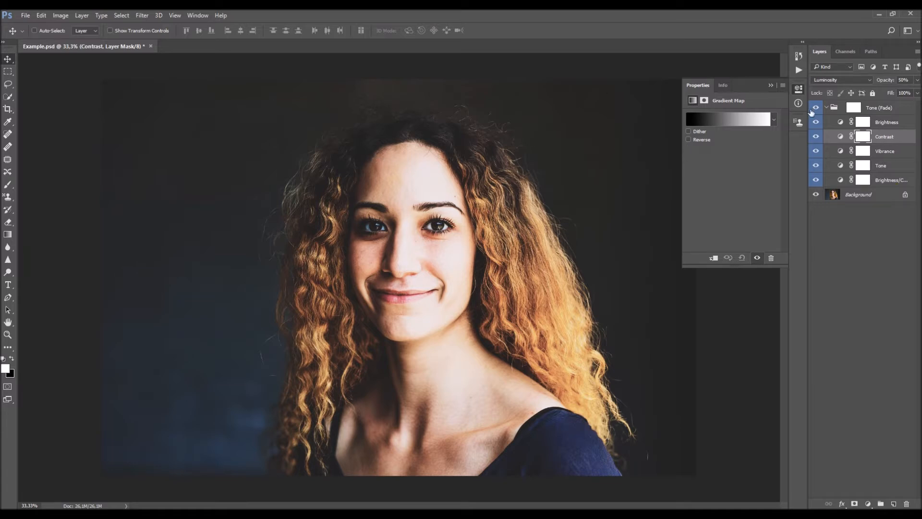
# - Try the Contrast layer at 100% and other opacities, and close its adjustment settings
pyautogui.click(888, 82)
pyautogui.write('100')
pyautogui.press('Return')
pyautogui.click(918, 81)
pyautogui.moveTo(875, 90); pyautogui.dragTo(893, 91)
pyautogui.click(799, 88)
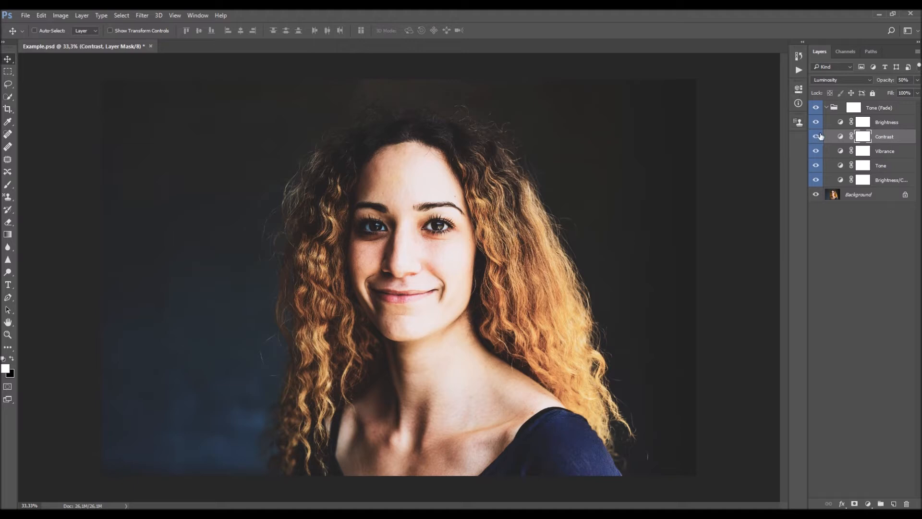
# - Go through the five adjustment layers of the Tone (Fade) group from Brightness to Brightness/Contrast and back up
pyautogui.click(889, 123)
pyautogui.click(889, 138)
pyautogui.click(888, 151)
pyautogui.click(888, 166)
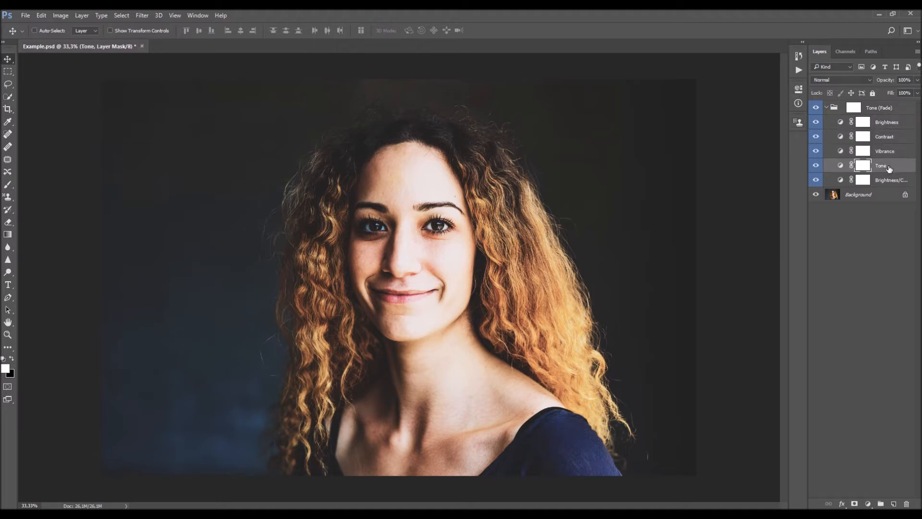
pyautogui.click(876, 181)
pyautogui.click(827, 166)
pyautogui.click(827, 151)
pyautogui.click(828, 137)
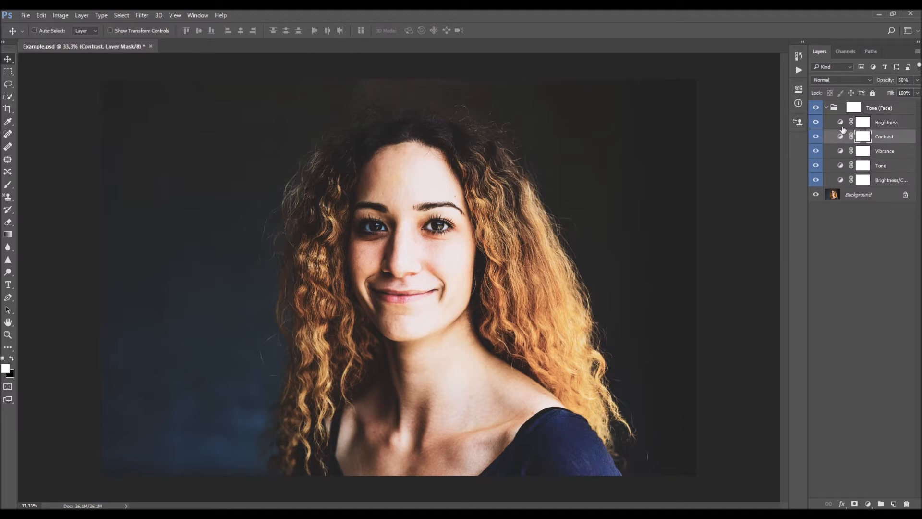
pyautogui.click(826, 123)
# - Collapse the Tone (Fade) group and switch it off and on to compare the portrait before and after
pyautogui.click(825, 110)
pyautogui.click(826, 109)
pyautogui.click(815, 108)
pyautogui.click(816, 107)
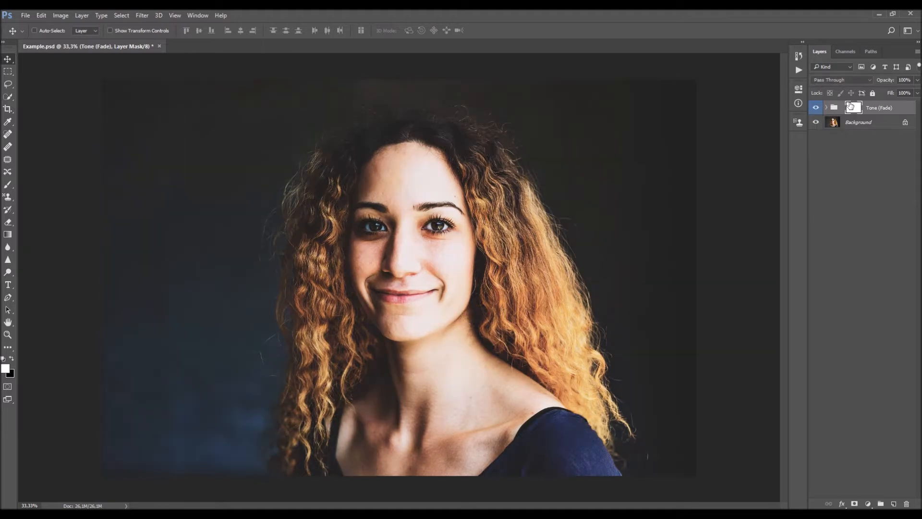
# - Try different opacities on the whole Tone (Fade) group
pyautogui.click(873, 122)
pyautogui.click(877, 113)
pyautogui.moveTo(896, 84); pyautogui.dragTo(919, 113)
# - Expand the Tone (Fade) group again and review its layers from Brightness/Contrast up to Brightness
pyautogui.click(827, 107)
pyautogui.click(889, 181)
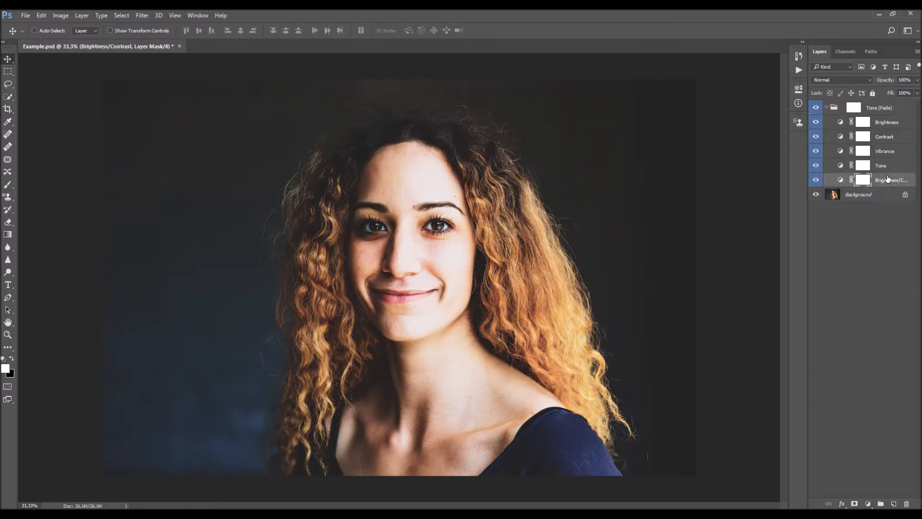
pyautogui.click(882, 168)
pyautogui.click(888, 152)
pyautogui.click(891, 137)
pyautogui.click(888, 124)
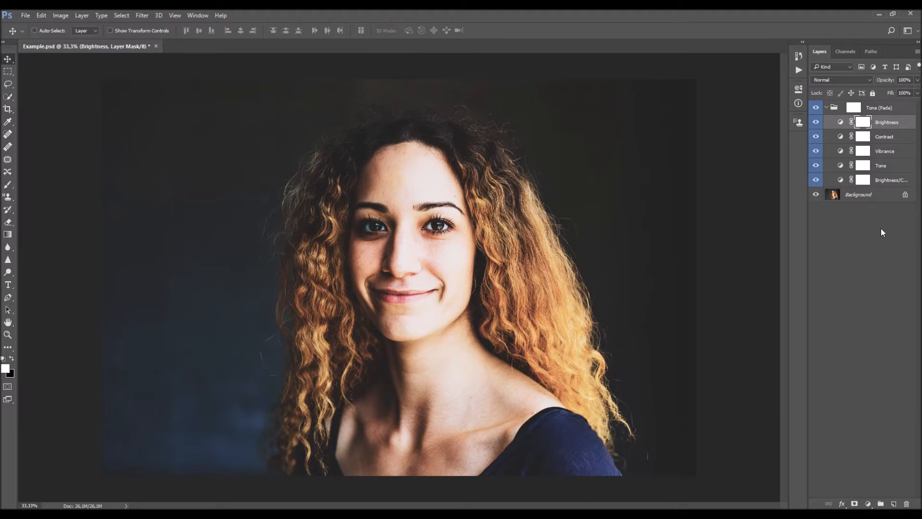
# - Try other brightness and contrast values on the Brightness/Contrast layer of the Tone (Fade) group
pyautogui.click(883, 181)
pyautogui.doubleClick(883, 181)
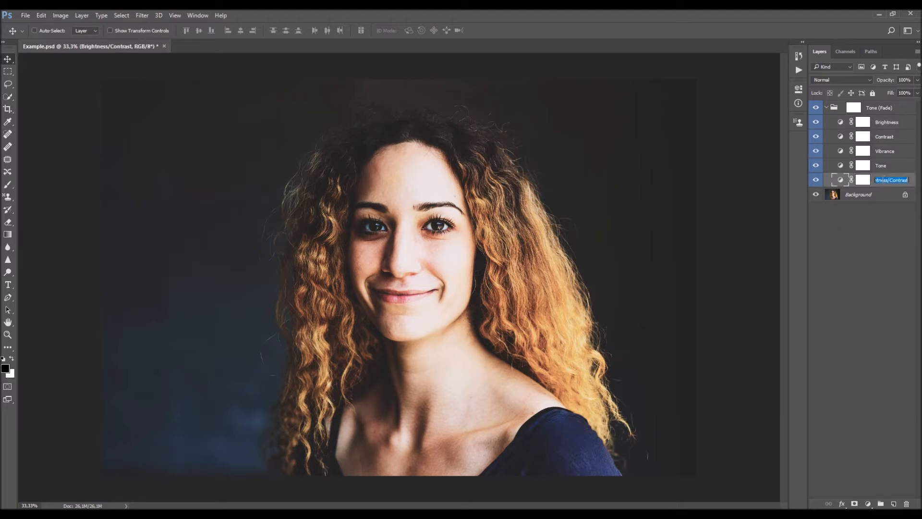
pyautogui.press('Escape')
pyautogui.doubleClick(818, 183)
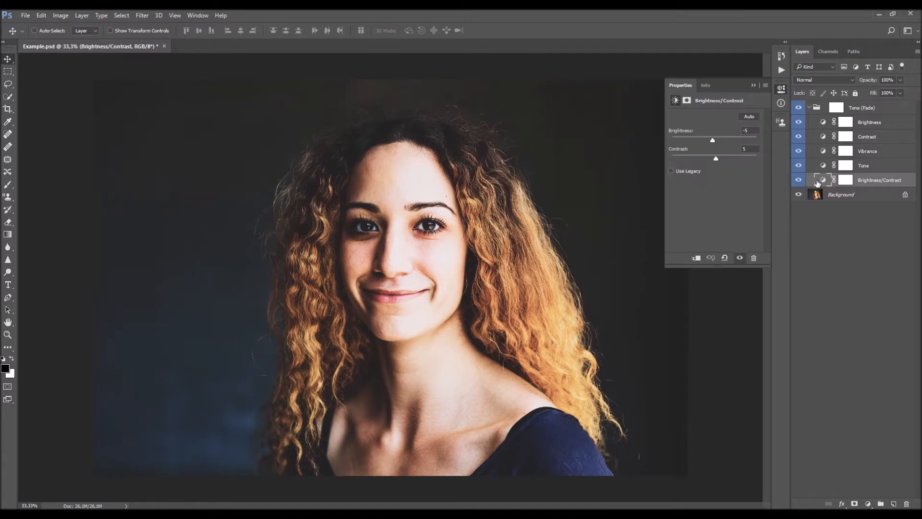
pyautogui.moveTo(704, 140); pyautogui.dragTo(722, 158)
pyautogui.click(755, 85)
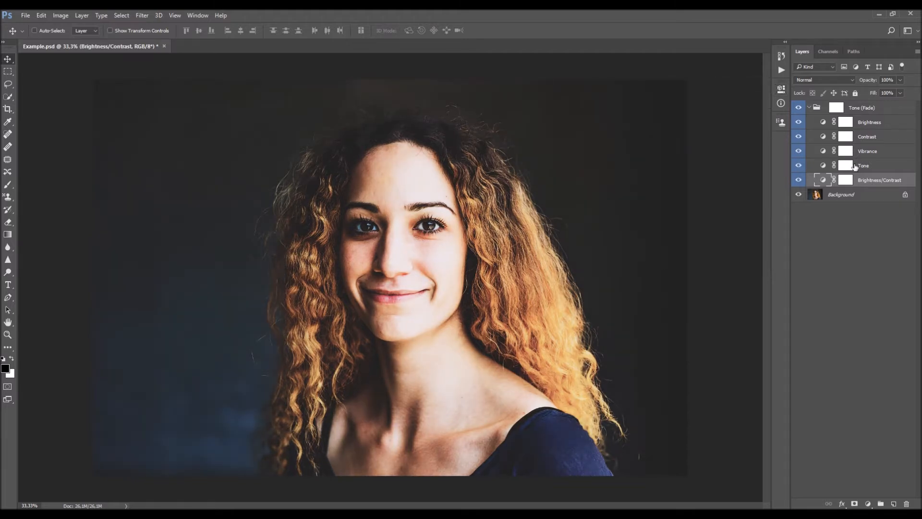
# - Try moving the lower points of the Tone layer's curve, and compare the portrait with the layer off and on
pyautogui.doubleClick(823, 165)
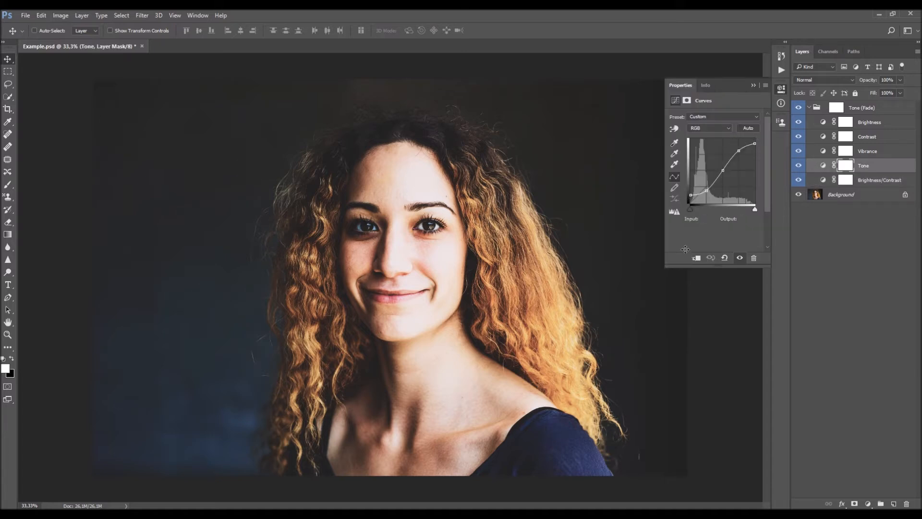
pyautogui.click(691, 194)
pyautogui.moveTo(691, 194); pyautogui.dragTo(691, 195)
pyautogui.moveTo(712, 185); pyautogui.dragTo(715, 182)
pyautogui.click(801, 165)
pyautogui.click(801, 165)
pyautogui.click(753, 87)
# - Try different opacities on the Tone layer
pyautogui.moveTo(871, 81); pyautogui.dragTo(921, 104)
pyautogui.write('65')
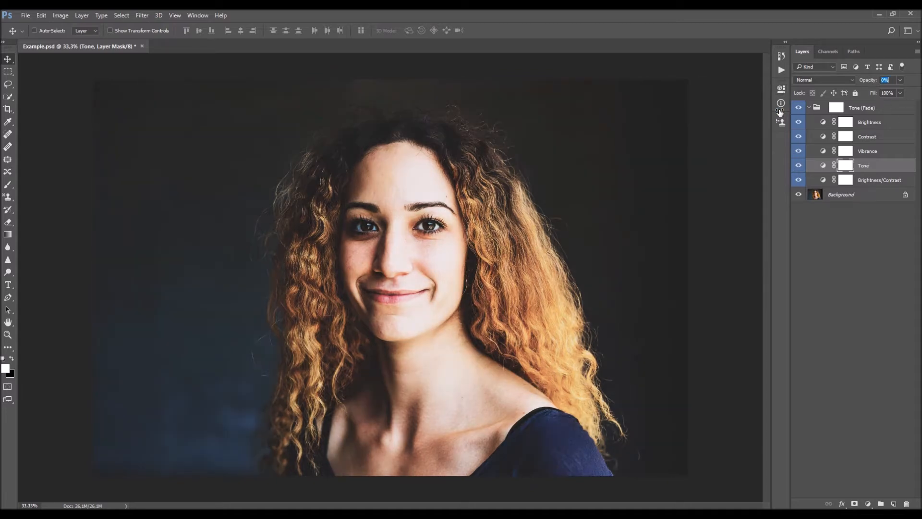
pyautogui.press('Return')
# - Try other vibrance and saturation values on the Vibrance layer, and bring up the Contrast layer's gradient map
pyautogui.doubleClick(820, 152)
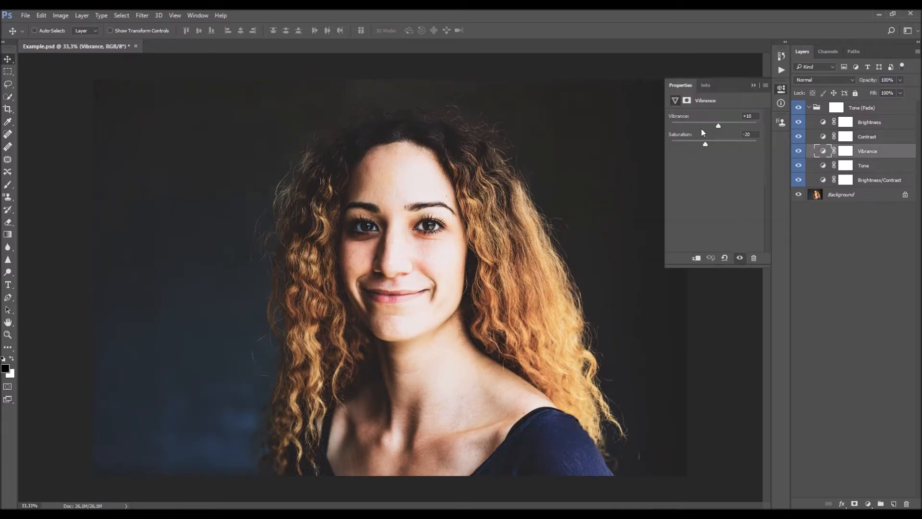
pyautogui.moveTo(695, 126); pyautogui.dragTo(705, 144)
pyautogui.click(825, 137)
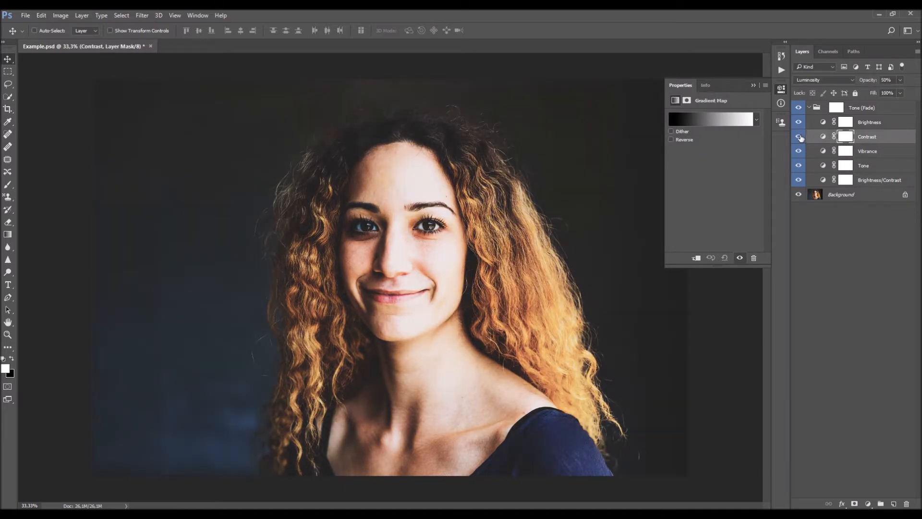
# - Try shifting the input and output levels of the Brightness layer, and close its adjustment settings
pyautogui.click(882, 124)
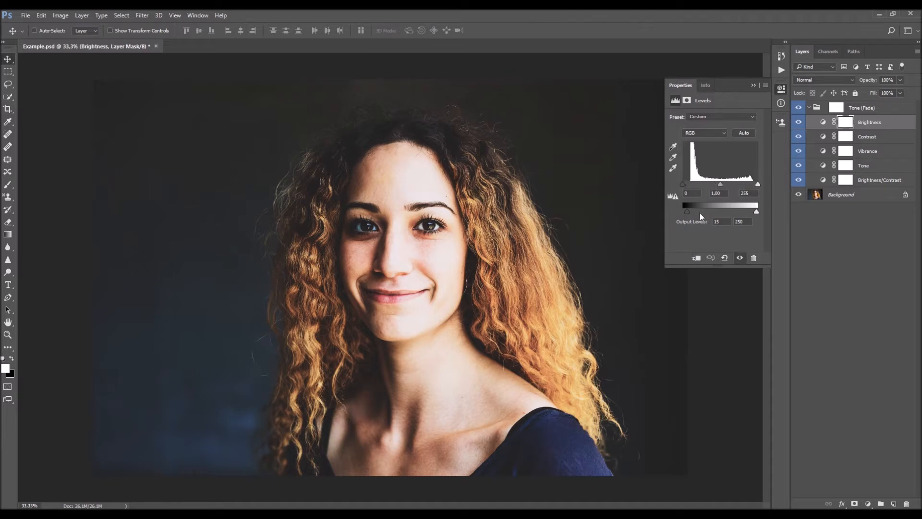
pyautogui.moveTo(686, 187)
pyautogui.mouseDown()
pyautogui.moveTo(695, 186)
pyautogui.moveTo(673, 183)
pyautogui.mouseUp()
pyautogui.moveTo(758, 185); pyautogui.dragTo(687, 211)
pyautogui.moveTo(757, 215); pyautogui.dragTo(777, 198)
pyautogui.click(755, 86)
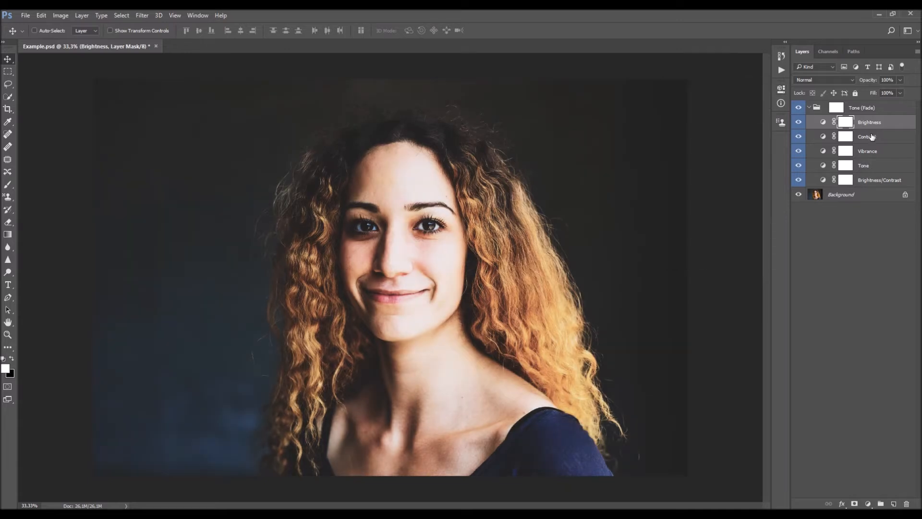
# - Revisit the Contrast, Vibrance, Brightness/Contrast and Tone layers and check their adjustment settings
pyautogui.click(872, 138)
pyautogui.click(870, 152)
pyautogui.click(867, 180)
pyautogui.doubleClick(823, 165)
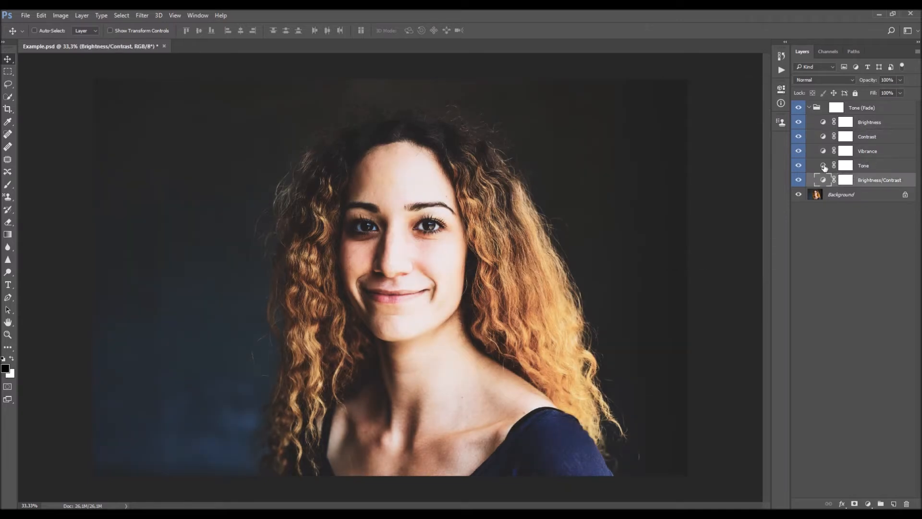
pyautogui.click(827, 152)
pyautogui.click(826, 137)
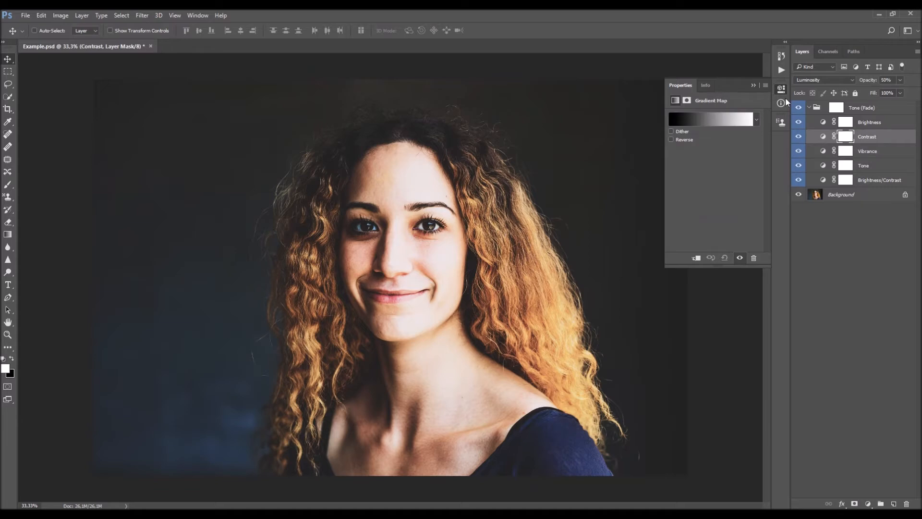
# - Close the adjustment settings and try a different opacity on the Brightness layer
pyautogui.click(755, 85)
pyautogui.click(872, 121)
pyautogui.moveTo(868, 80); pyautogui.dragTo(831, 120)
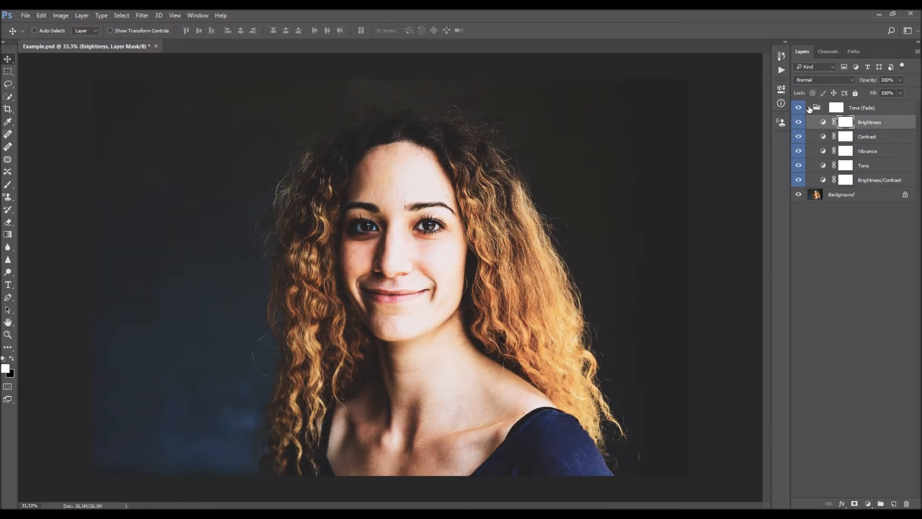
# - Collapse the Tone (Fade) group and toggle its visibility to compare the edited portrait with the original
pyautogui.click(809, 109)
pyautogui.click(799, 108)
pyautogui.click(799, 108)
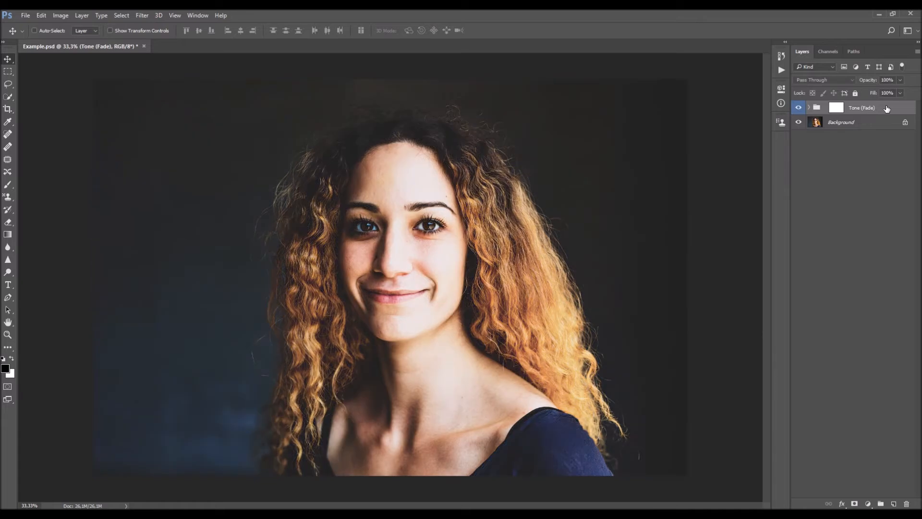
pyautogui.click(810, 108)
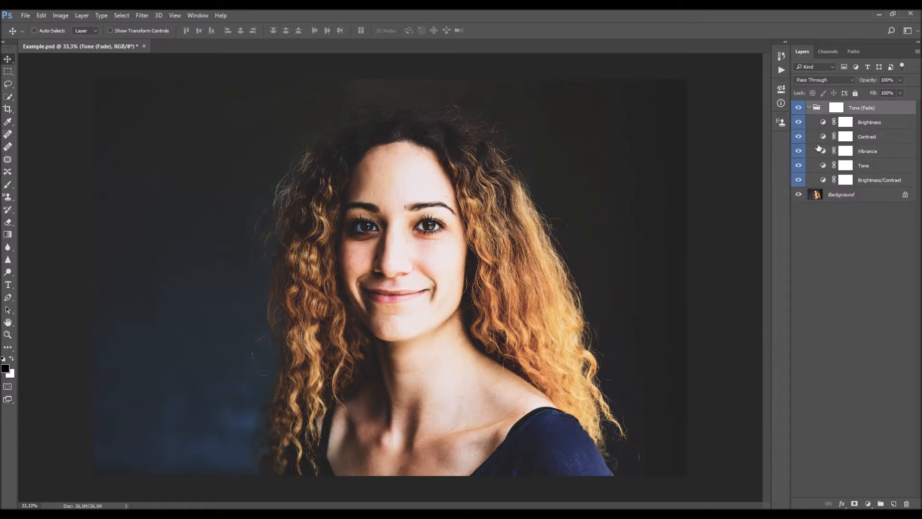
pyautogui.click(810, 109)
pyautogui.click(800, 108)
pyautogui.click(800, 109)
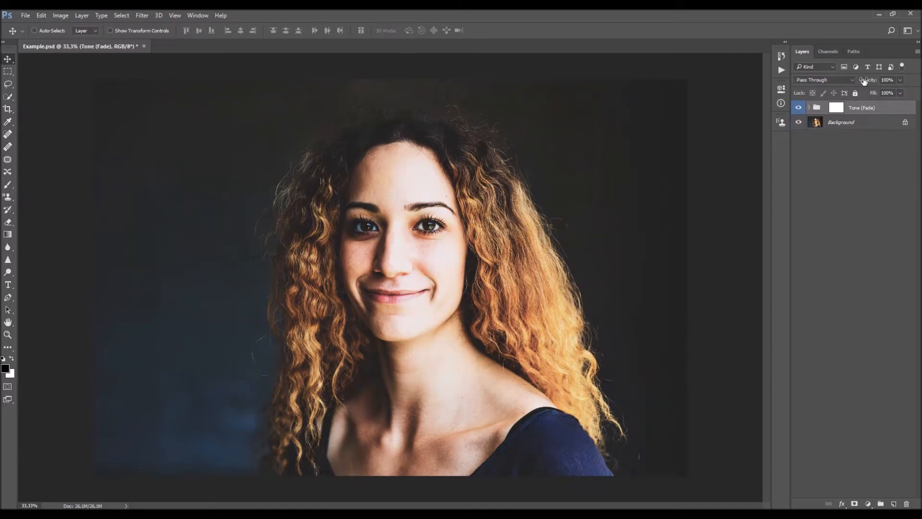
# - Delete the Tone (Fade) group after trying its opacity, leaving only the Background layer
pyautogui.moveTo(865, 80)
pyautogui.mouseDown()
pyautogui.moveTo(814, 81)
pyautogui.moveTo(869, 80)
pyautogui.mouseUp()
pyautogui.press('Delete')
# - Run the Tone (Brighten) action from the Ultimate Editing set on the portrait
pyautogui.click(782, 69)
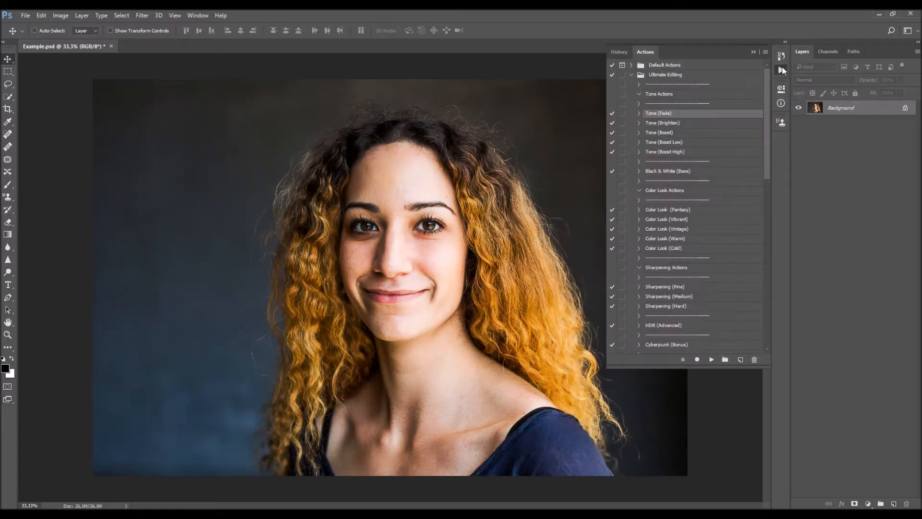
pyautogui.click(663, 123)
pyautogui.click(712, 360)
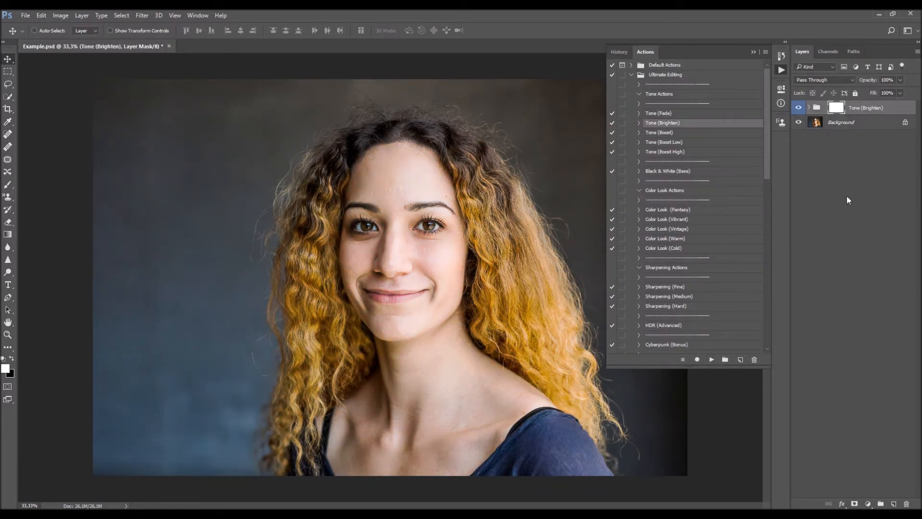
# - Compare the Tone (Brighten) effect with the original and review its Brightness/Contrast, Tone and Contrast layers
pyautogui.click(799, 108)
pyautogui.click(799, 108)
pyautogui.click(810, 107)
pyautogui.click(834, 151)
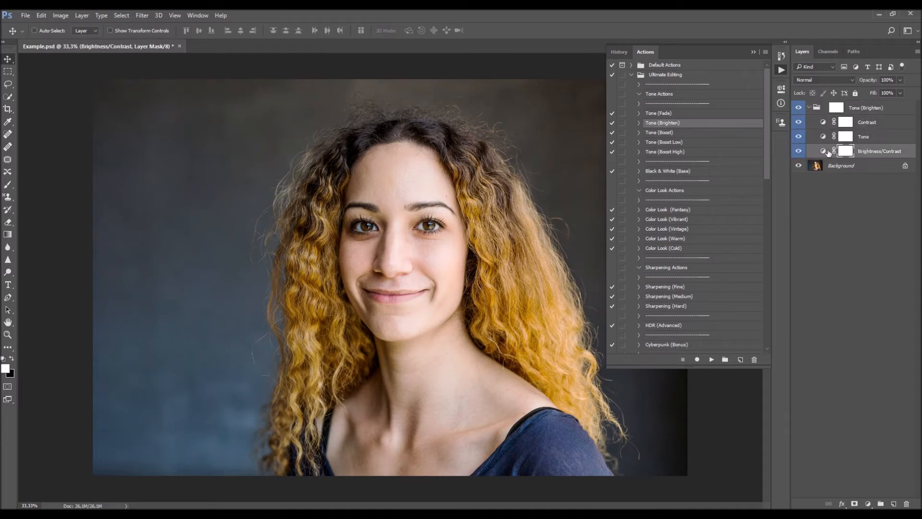
pyautogui.click(824, 151)
pyautogui.click(824, 136)
pyautogui.click(825, 123)
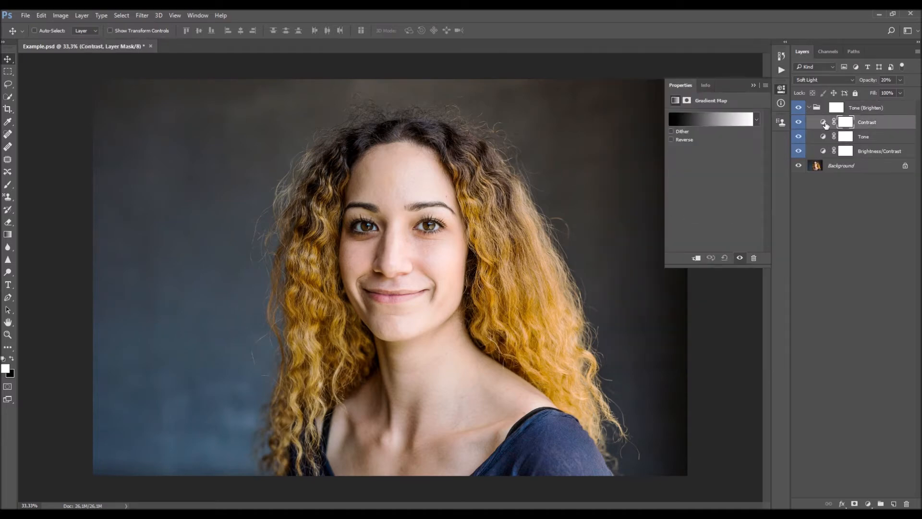
# - Delete the Tone (Brighten) group and bring the list of actions back up
pyautogui.click(862, 108)
pyautogui.press('Delete')
pyautogui.click(782, 71)
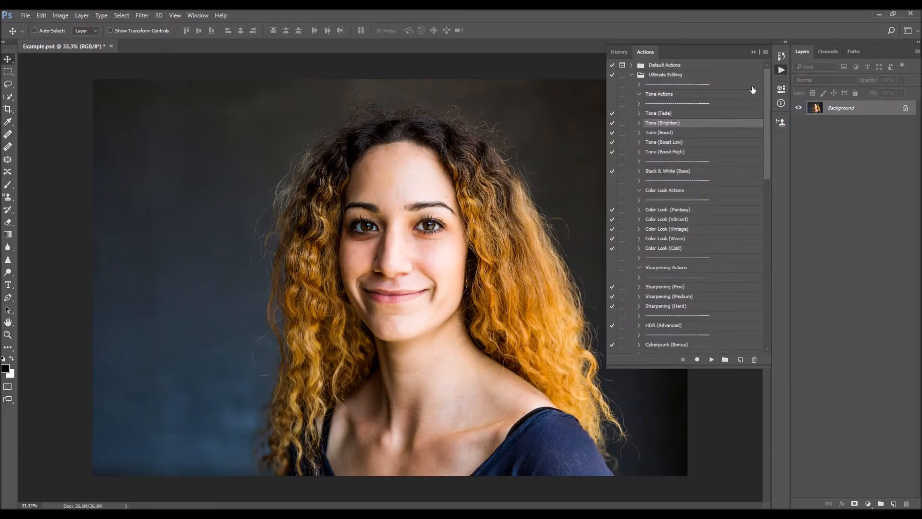
# - Run the Tone (Boost) action on the portrait, expand its group and compare the effect with the original
pyautogui.click(685, 133)
pyautogui.click(711, 359)
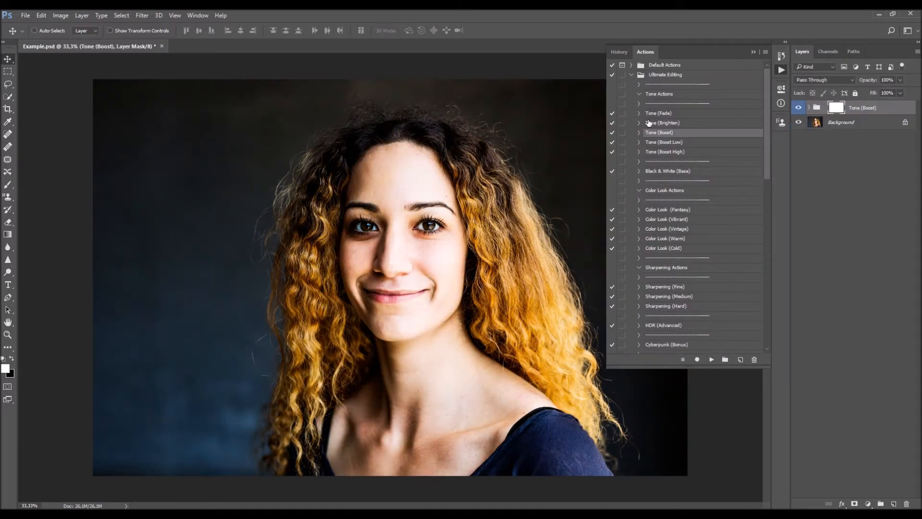
pyautogui.click(809, 107)
pyautogui.click(800, 108)
pyautogui.click(800, 108)
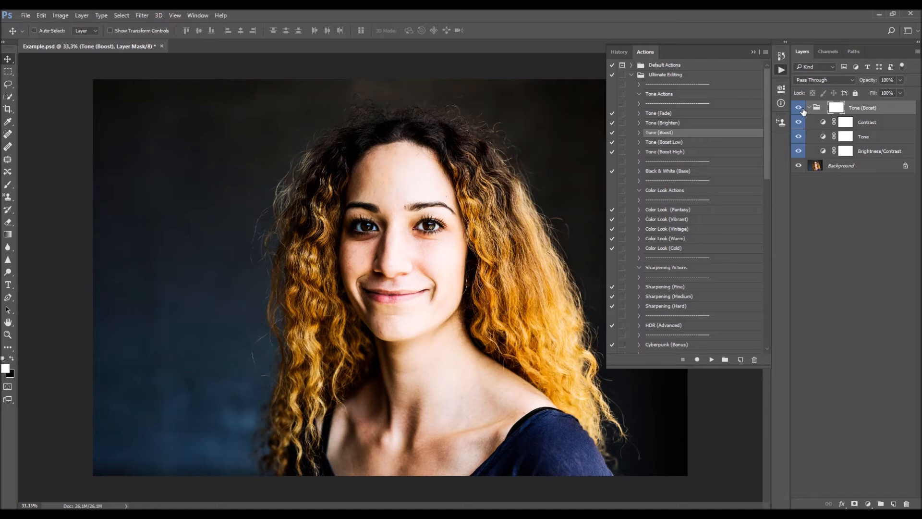
pyautogui.click(802, 109)
pyautogui.click(802, 109)
# - Review the Brightness/Contrast, Tone and Contrast layers in the Tone (Boost) group and check the image without the Tone layer
pyautogui.doubleClick(824, 151)
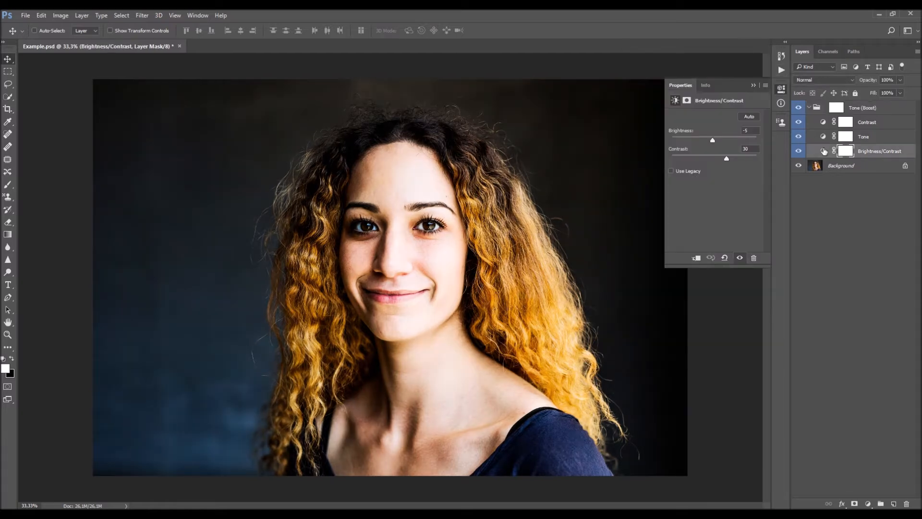
pyautogui.click(820, 136)
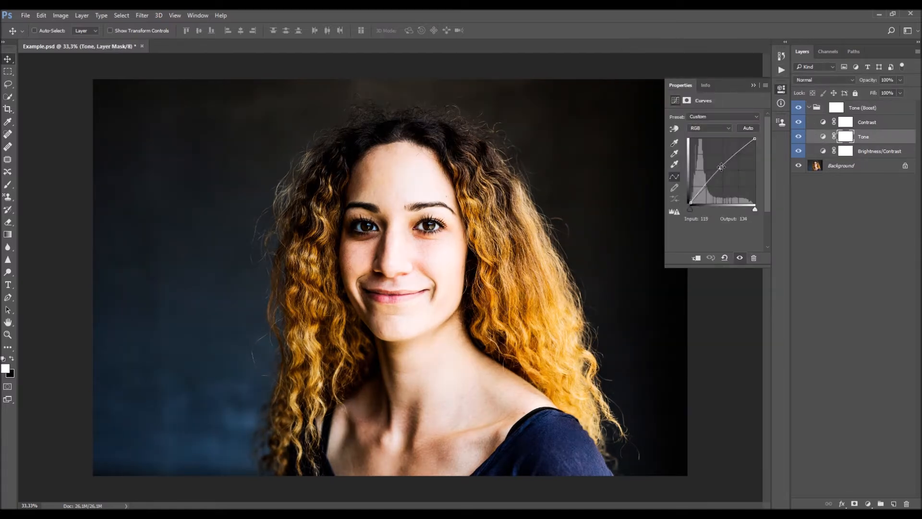
pyautogui.click(782, 70)
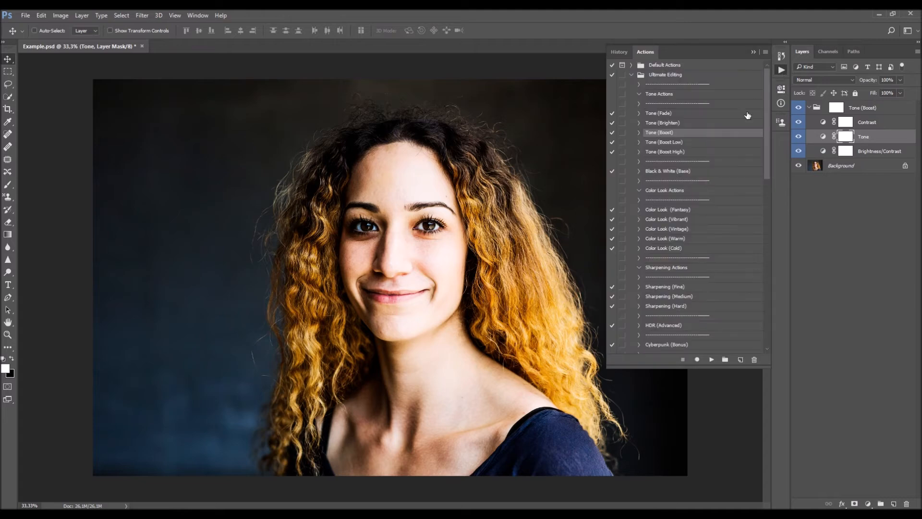
pyautogui.click(679, 142)
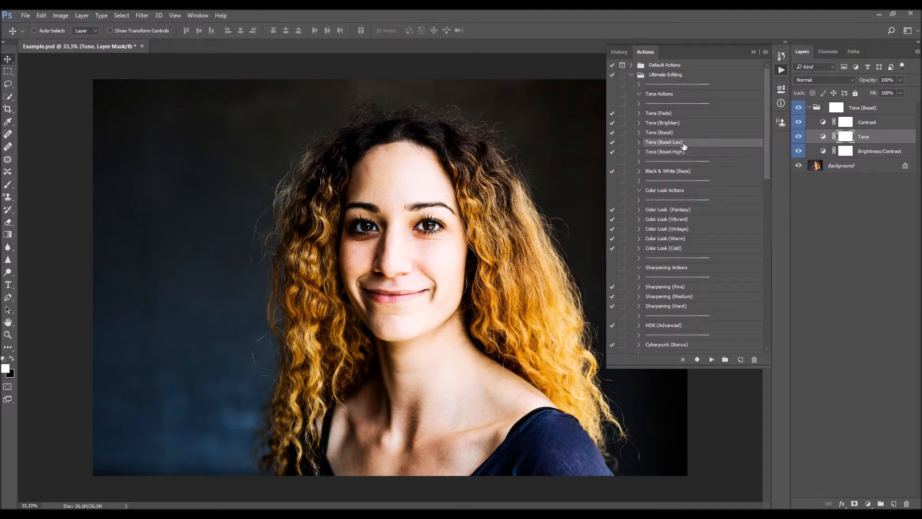
pyautogui.click(823, 136)
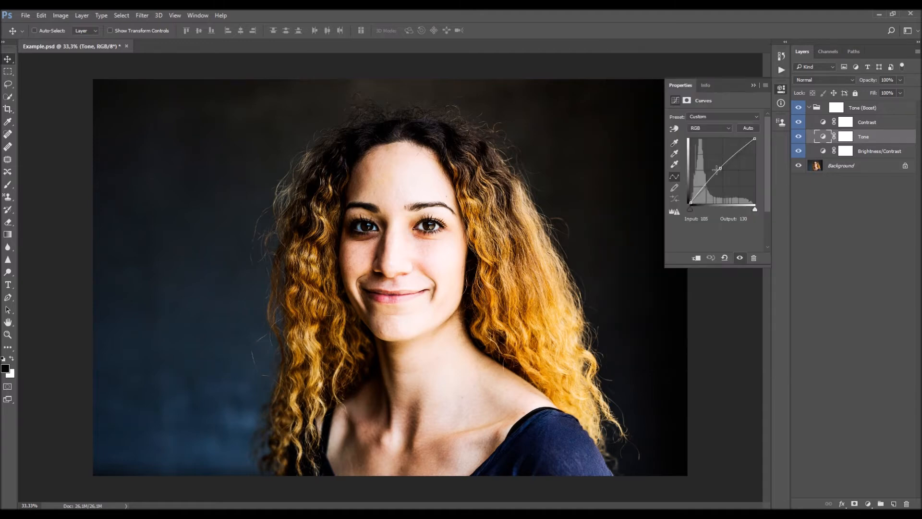
pyautogui.click(799, 138)
pyautogui.click(799, 138)
pyautogui.click(823, 151)
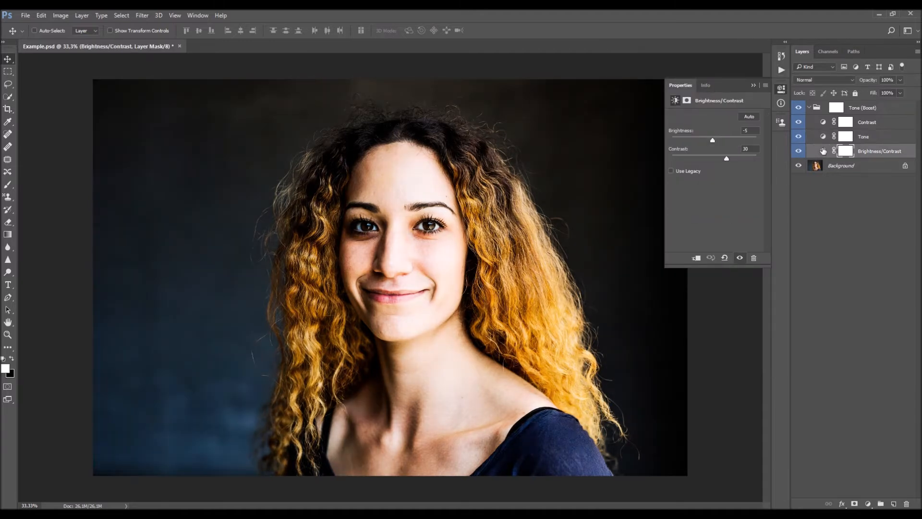
pyautogui.click(825, 123)
# - Delete the Tone (Boost) group and try the Tone (Boost Low) and Tone (Boost High) actions on the portrait
pyautogui.click(836, 108)
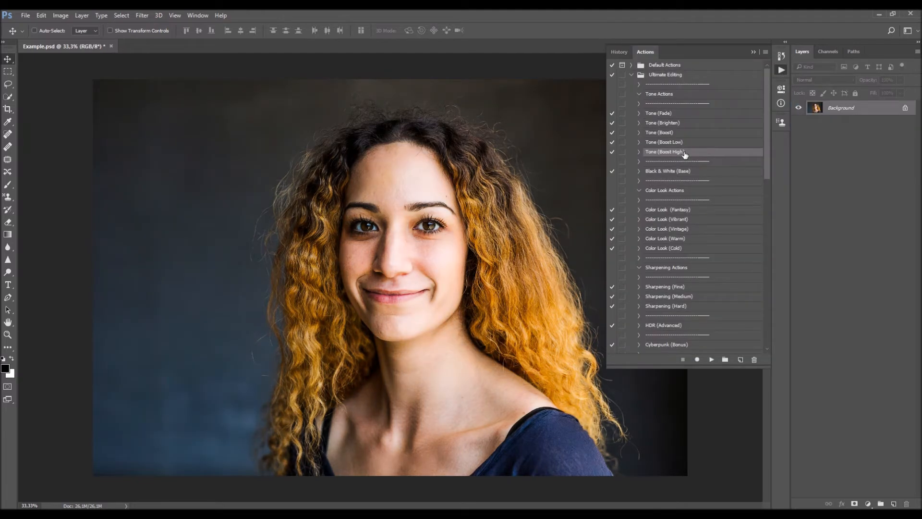
pyautogui.click(673, 143)
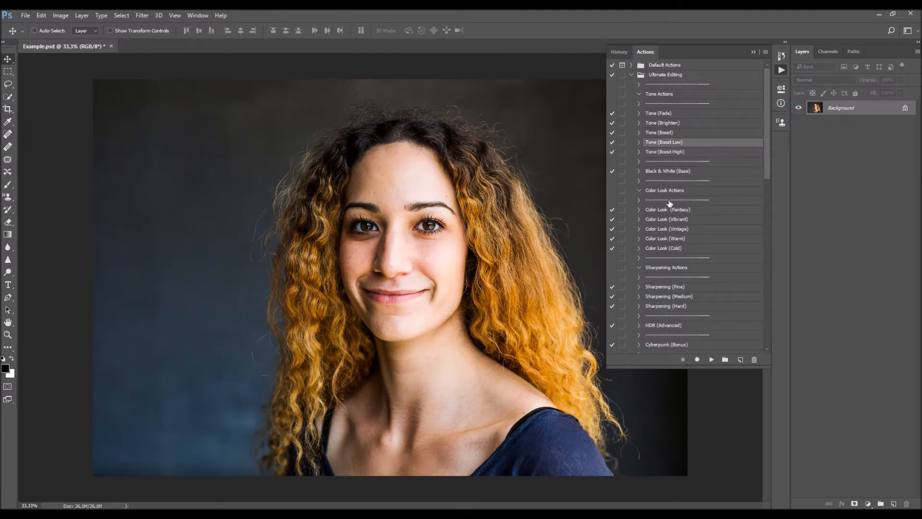
pyautogui.click(711, 359)
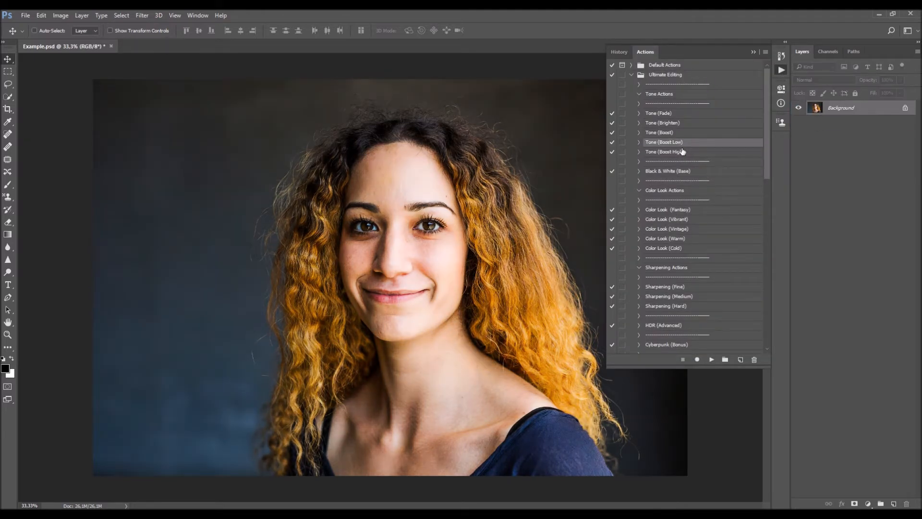
pyautogui.click(683, 151)
pyautogui.click(711, 359)
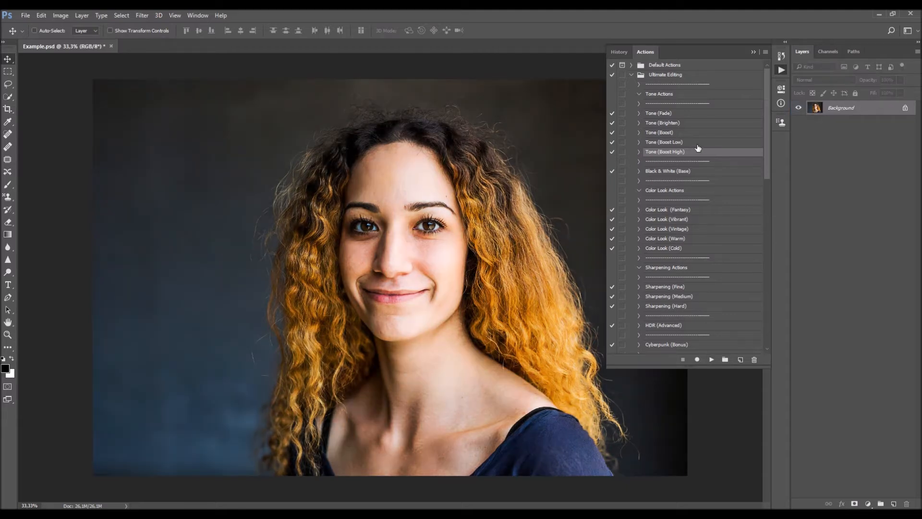
# - Run the Tone (Boost Low) action and review its Brightness/Contrast, Tone, Contrast, Brightness and Vibrance layers
pyautogui.click(698, 142)
pyautogui.click(711, 359)
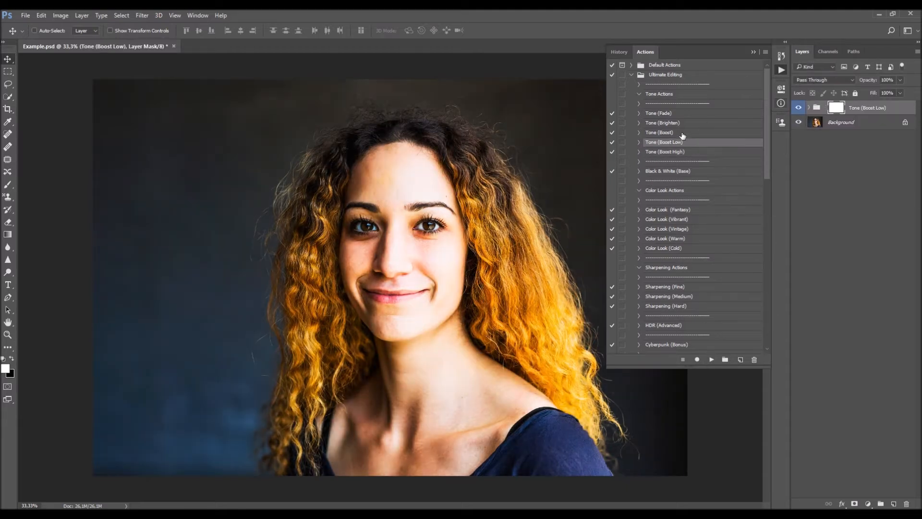
pyautogui.click(810, 108)
pyautogui.click(821, 180)
pyautogui.click(823, 165)
pyautogui.click(823, 151)
pyautogui.click(823, 137)
pyautogui.click(825, 123)
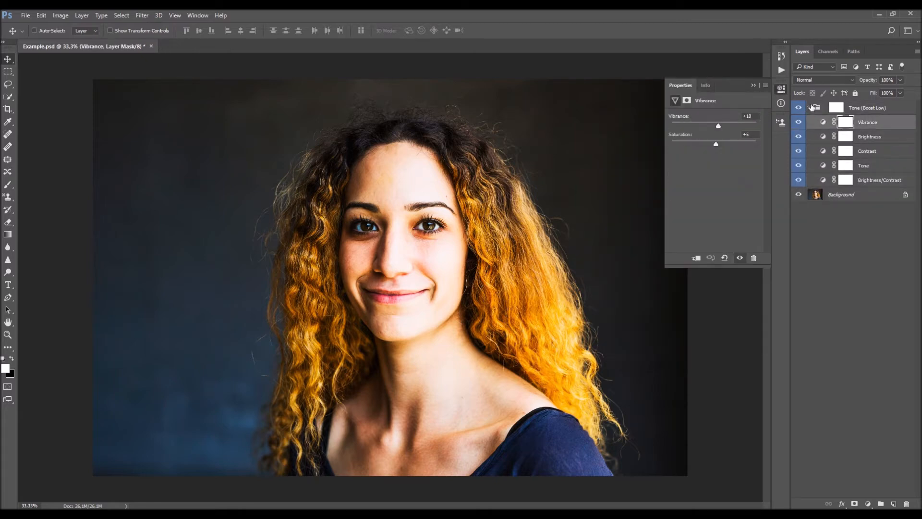
# - Collapse and hide the Tone (Boost Low) group, and run the Tone (Boost High) action on the portrait
pyautogui.click(810, 108)
pyautogui.click(798, 108)
pyautogui.click(781, 69)
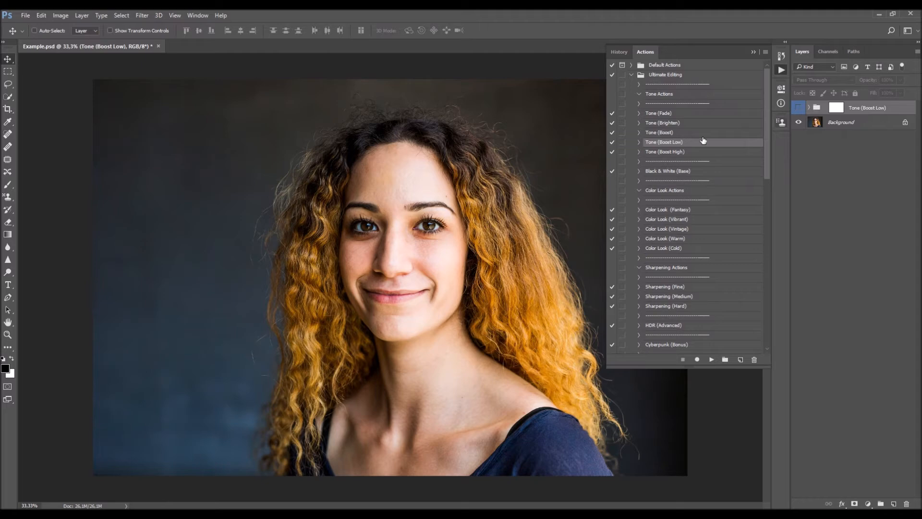
pyautogui.click(680, 152)
pyautogui.click(710, 360)
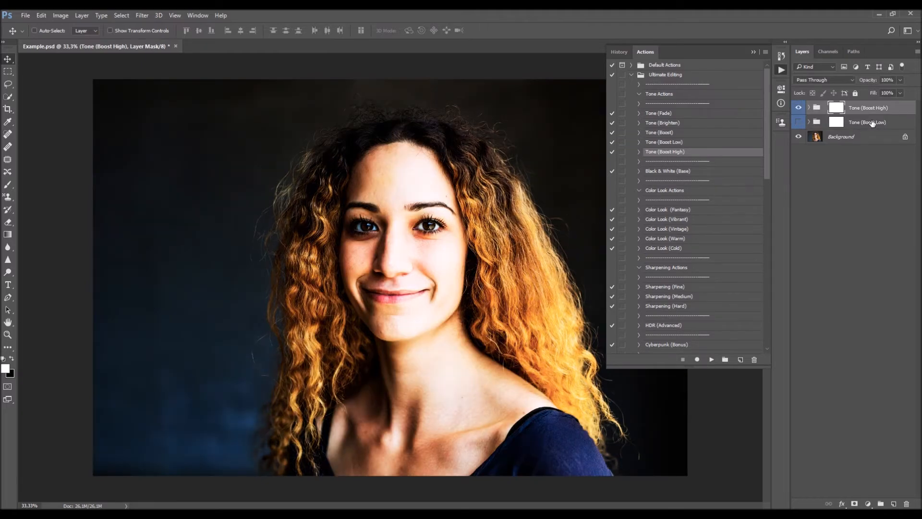
# - Compare the Tone (Boost High) and Tone (Boost Low) groups with each other and with the original by switching their visibility
pyautogui.click(798, 122)
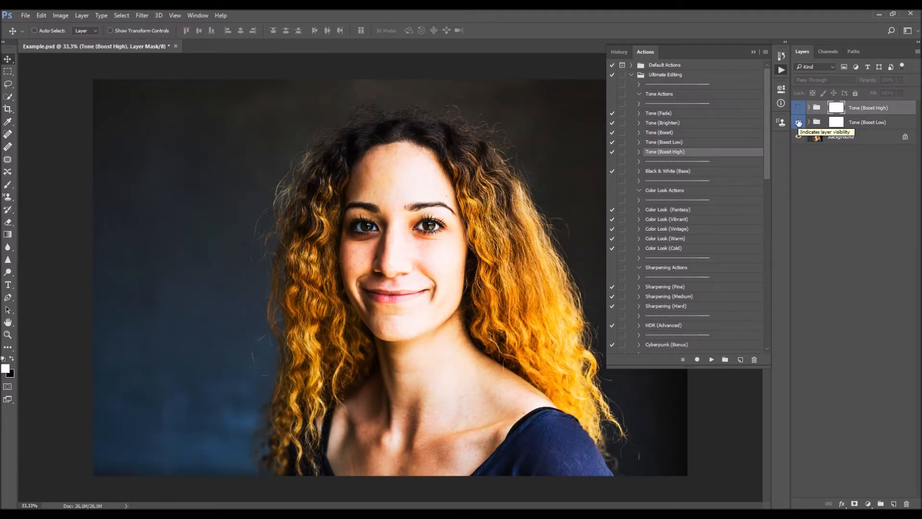
pyautogui.click(798, 123)
pyautogui.click(799, 109)
pyautogui.click(800, 122)
pyautogui.click(800, 109)
pyautogui.click(800, 122)
pyautogui.click(800, 122)
pyautogui.click(800, 123)
pyautogui.click(801, 123)
pyautogui.click(800, 123)
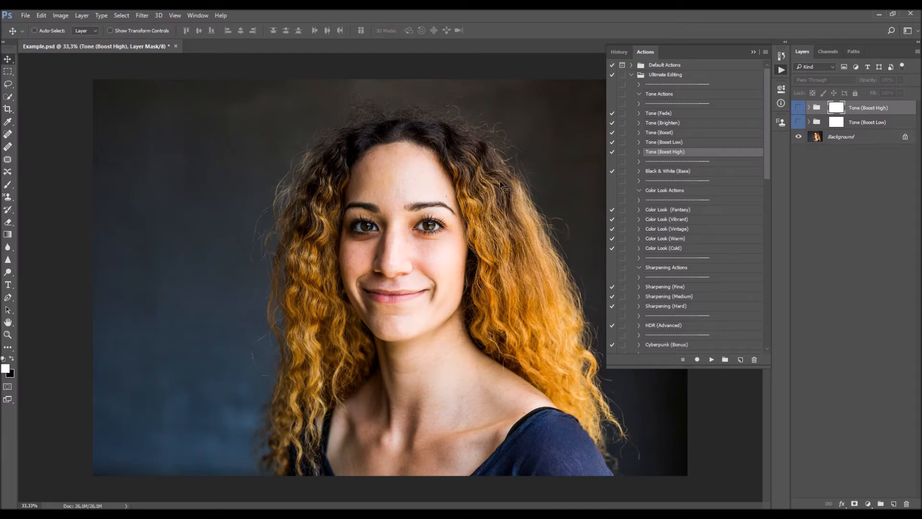
pyautogui.click(800, 110)
pyautogui.click(799, 109)
pyautogui.click(801, 124)
pyautogui.click(801, 124)
pyautogui.click(804, 110)
pyautogui.click(798, 108)
pyautogui.click(798, 108)
pyautogui.click(799, 122)
pyautogui.click(798, 122)
# - Delete the Tone (Boost High) and Tone (Boost Low) groups and run the Tone (Boost Low) action afresh
pyautogui.press('Delete')
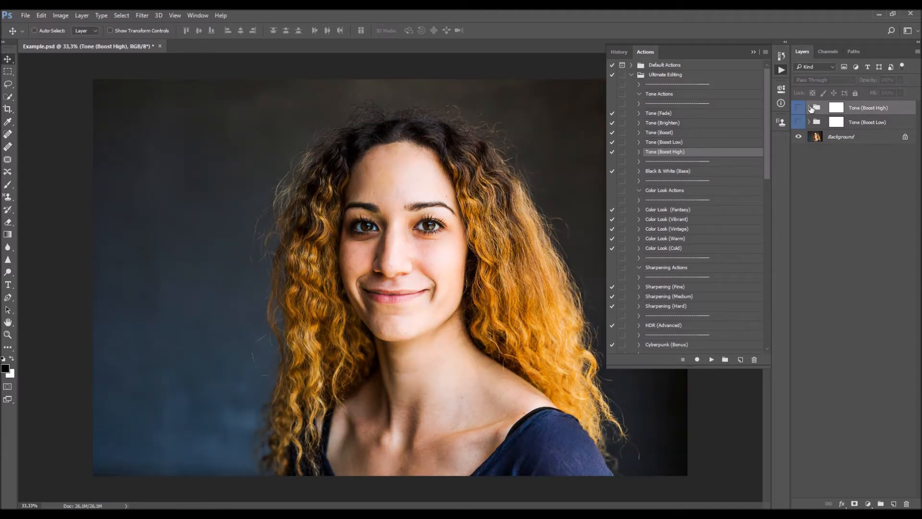
pyautogui.press('Delete')
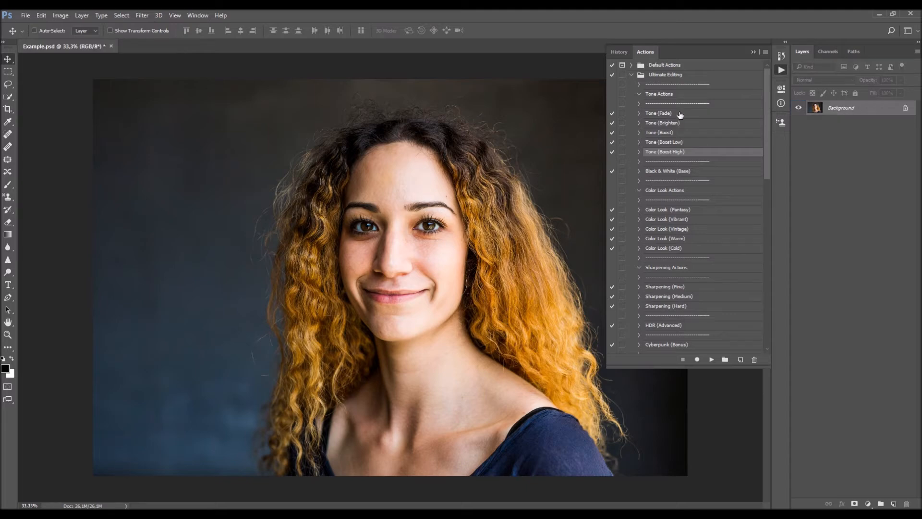
pyautogui.click(680, 115)
pyautogui.click(683, 142)
pyautogui.click(712, 359)
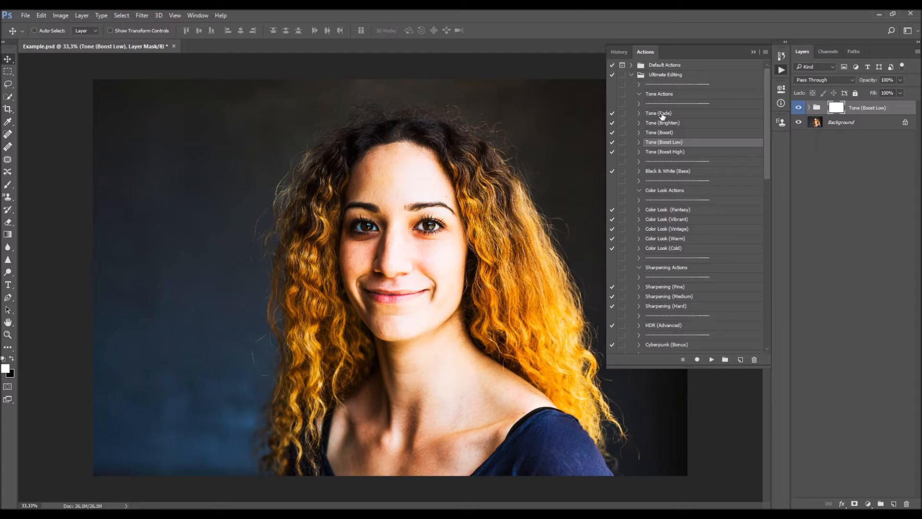
# - Run the Tone (Fade) action above the Tone (Boost Low) group and compare the image with and without Tone (Boost Low)
pyautogui.click(662, 115)
pyautogui.click(711, 359)
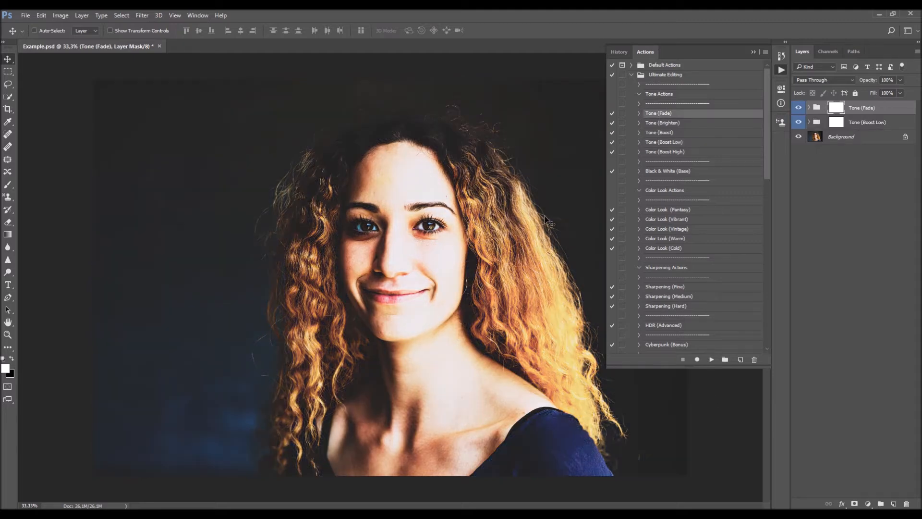
pyautogui.click(800, 124)
pyautogui.click(800, 124)
pyautogui.click(800, 123)
pyautogui.click(800, 124)
# - Delete the Tone (Fade) and Tone (Boost Low) groups and run the Black & White (Base) action on the portrait
pyautogui.press('Delete')
pyautogui.press('Delete')
pyautogui.scroll(-5, 681, 217)
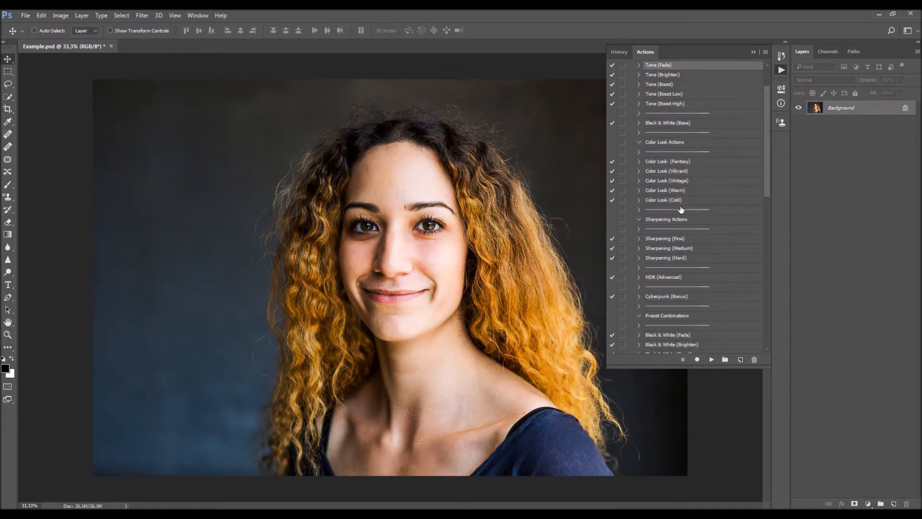
pyautogui.click(690, 123)
pyautogui.click(712, 359)
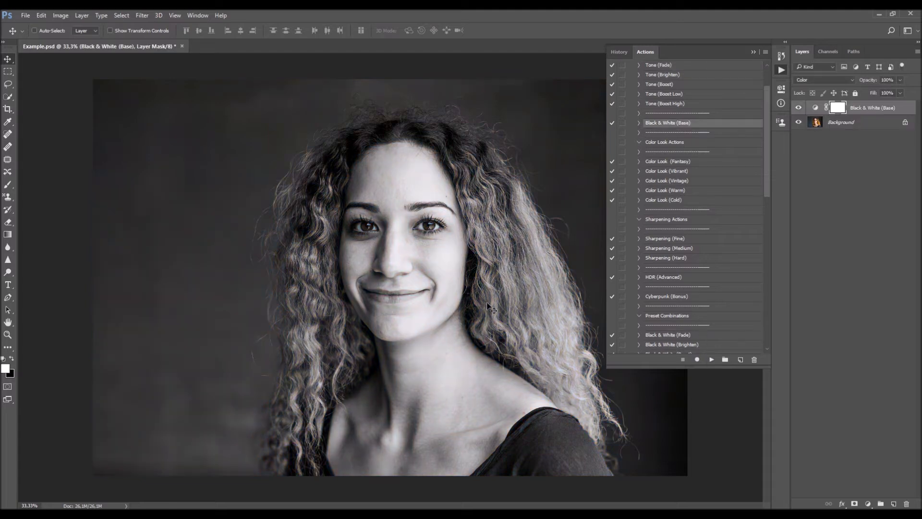
# - Compare the Black & White (Base) effect with the original and delete its layer
pyautogui.click(800, 109)
pyautogui.click(799, 109)
pyautogui.moveTo(872, 82); pyautogui.dragTo(920, 153)
pyautogui.press('Delete')
# - Run the Color Look (Fantasy) action from the Ultimate Editing set on the portrait
pyautogui.scroll(-3, 702, 148)
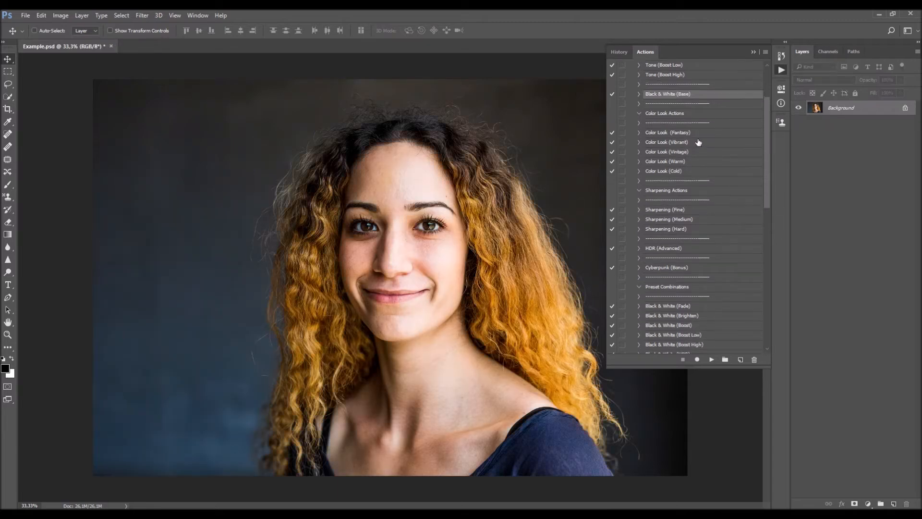
pyautogui.click(687, 133)
pyautogui.click(712, 359)
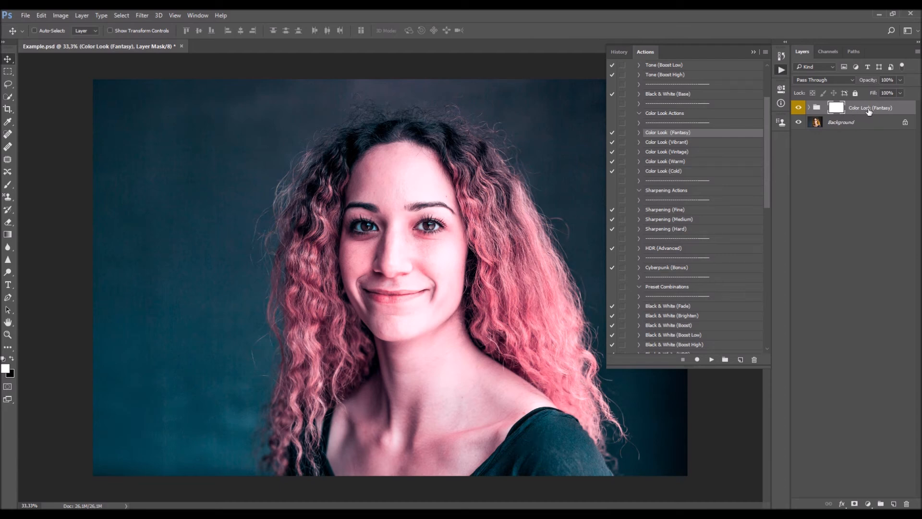
# - Expand the Color Look (Fantasy) group and review its Color Lookup, Selective Color, Color Balance and Vibrance/Saturation layers
pyautogui.click(810, 107)
pyautogui.click(828, 166)
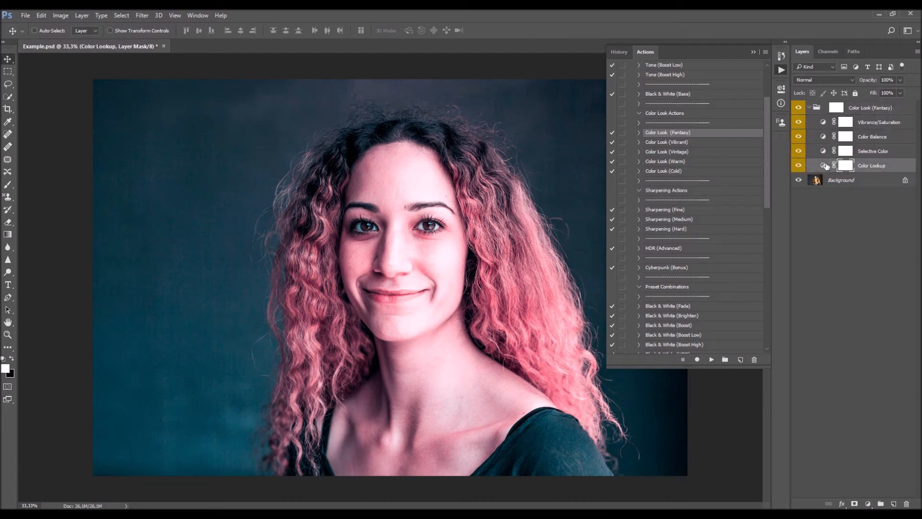
pyautogui.click(823, 166)
pyautogui.click(823, 151)
pyautogui.click(823, 137)
pyautogui.click(823, 123)
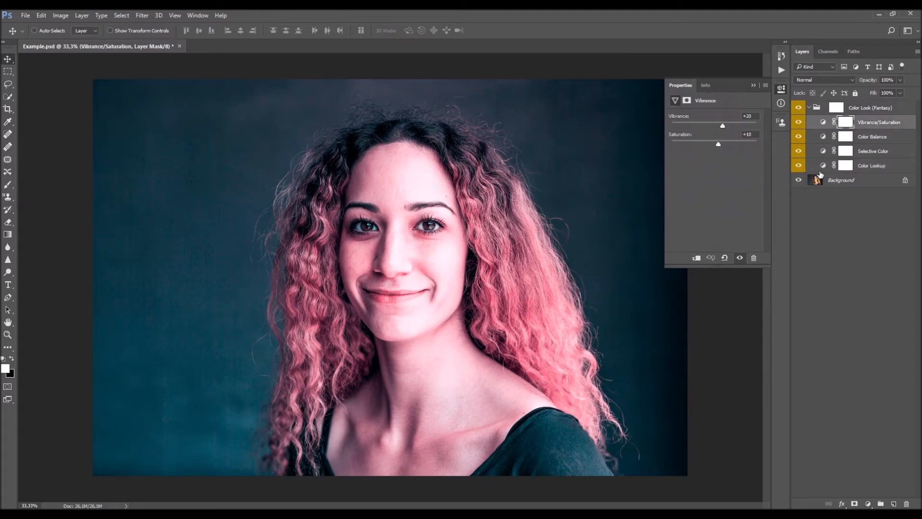
# - Examine the Selective Color layer's settings for different color ranges, including Reds and Greens
pyautogui.click(823, 151)
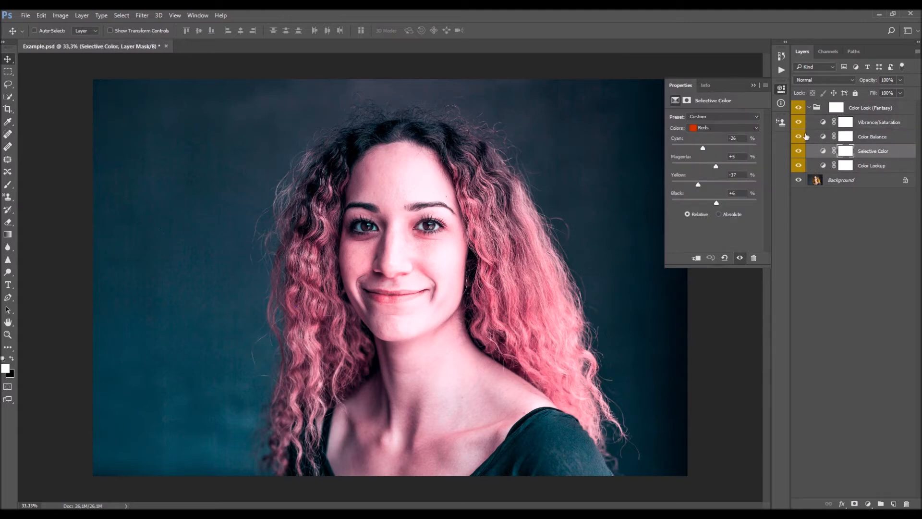
pyautogui.click(697, 128)
pyautogui.click(706, 136)
pyautogui.scroll(8, 718, 127)
pyautogui.scroll(-2, 715, 126)
pyautogui.click(718, 126)
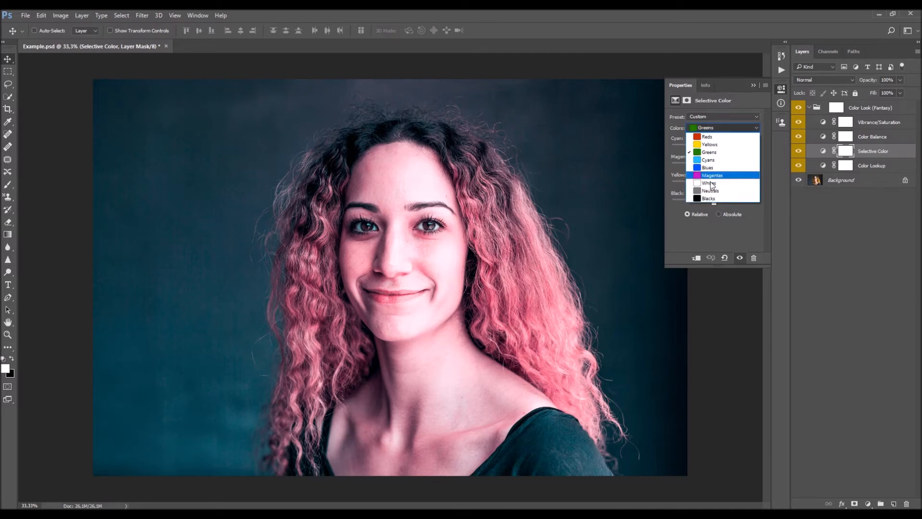
# - Examine the Color Balance layer's Midtones and Highlights settings and the Vibrance/Saturation layer's values
pyautogui.click(824, 137)
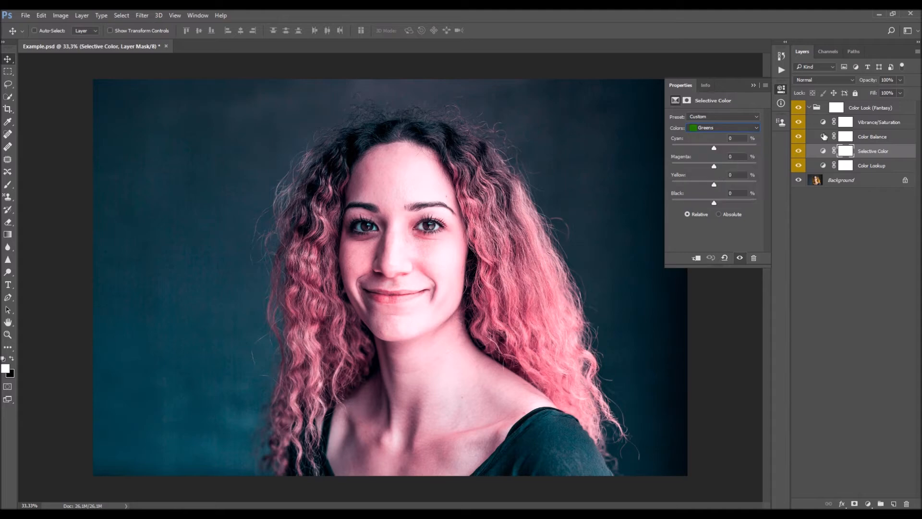
pyautogui.click(824, 137)
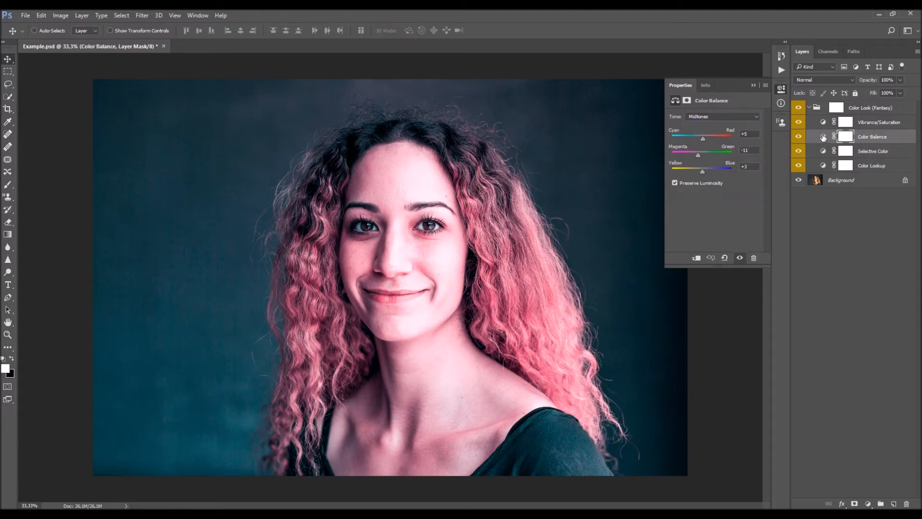
pyautogui.click(719, 118)
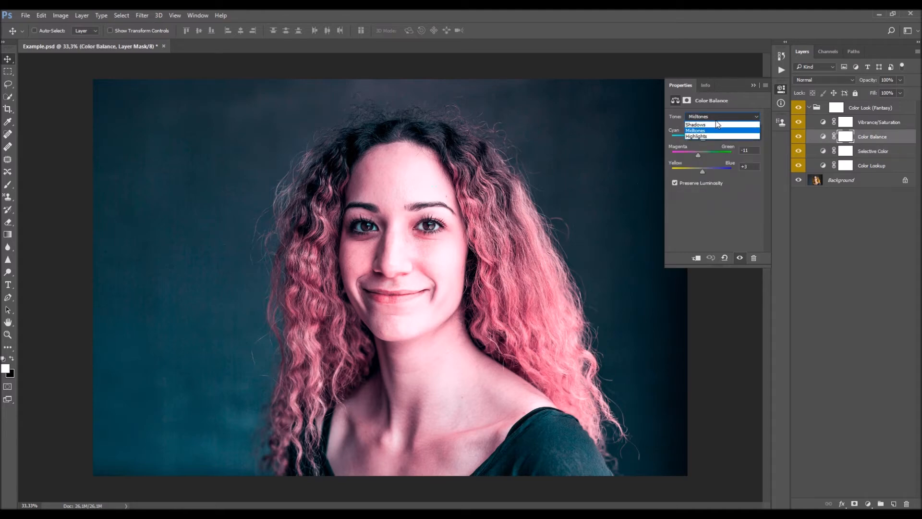
pyautogui.click(718, 136)
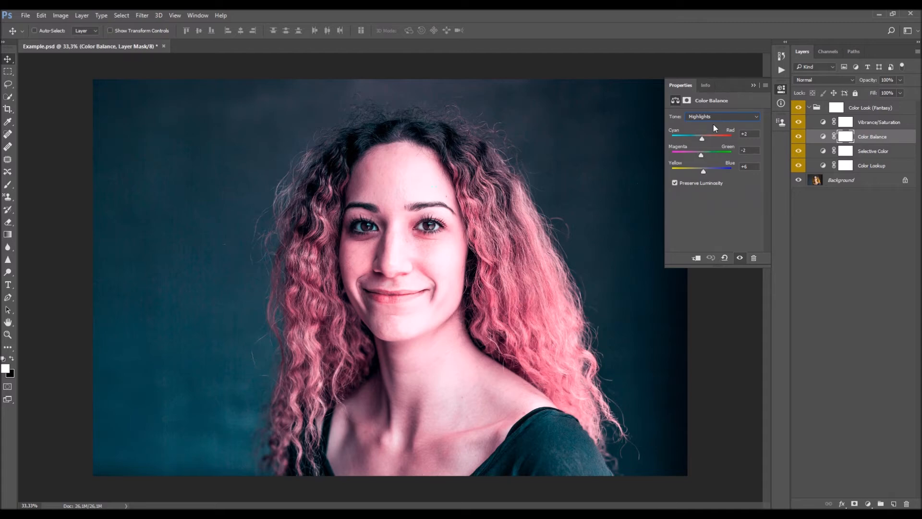
pyautogui.click(824, 122)
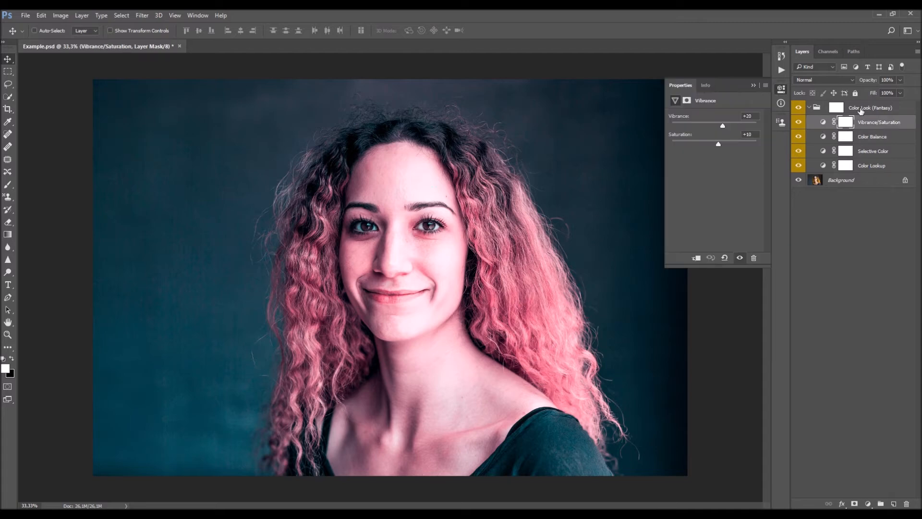
# - Compare the Color Look (Fantasy) group with the original portrait, try a different group opacity, and delete the group
pyautogui.click(754, 85)
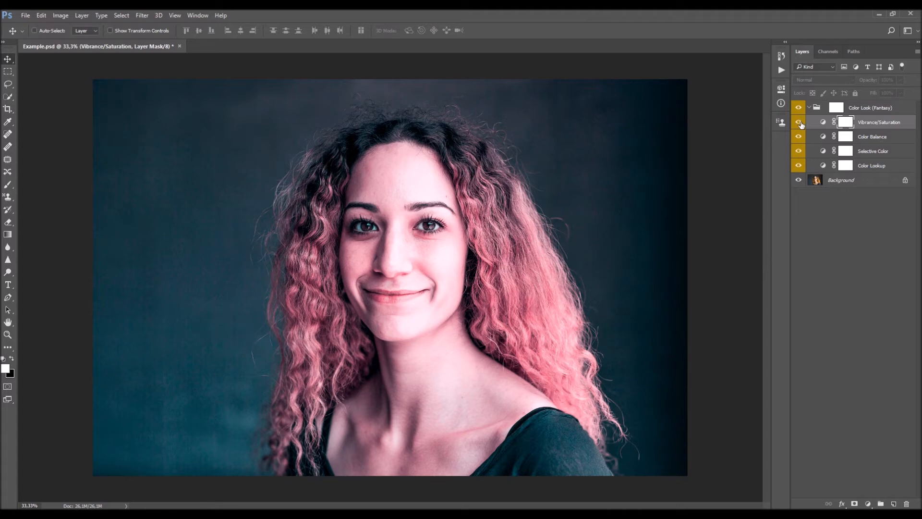
pyautogui.click(865, 111)
pyautogui.click(810, 108)
pyautogui.click(800, 108)
pyautogui.click(799, 107)
pyautogui.moveTo(862, 81); pyautogui.dragTo(763, 140)
pyautogui.press('Delete')
# - Run the Color Look (Vibrant) action on the portrait and compare the result with the original
pyautogui.click(782, 71)
pyautogui.click(692, 146)
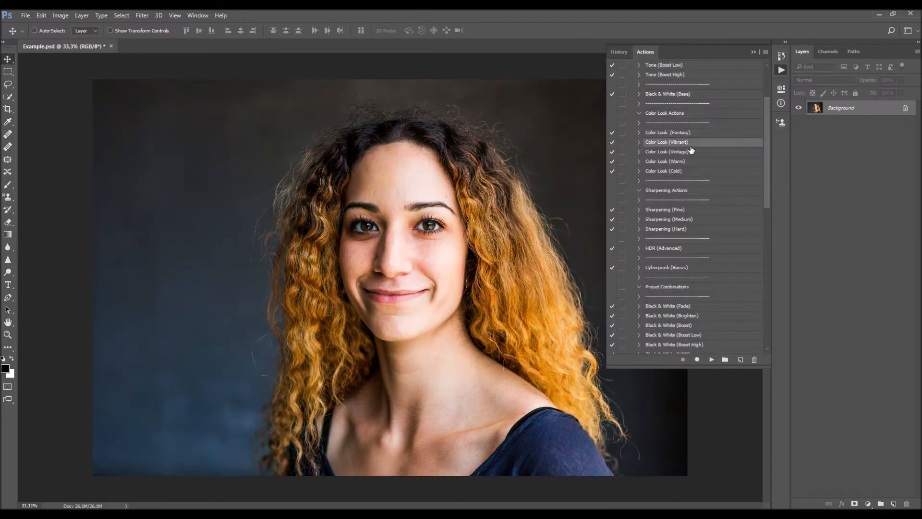
pyautogui.click(712, 360)
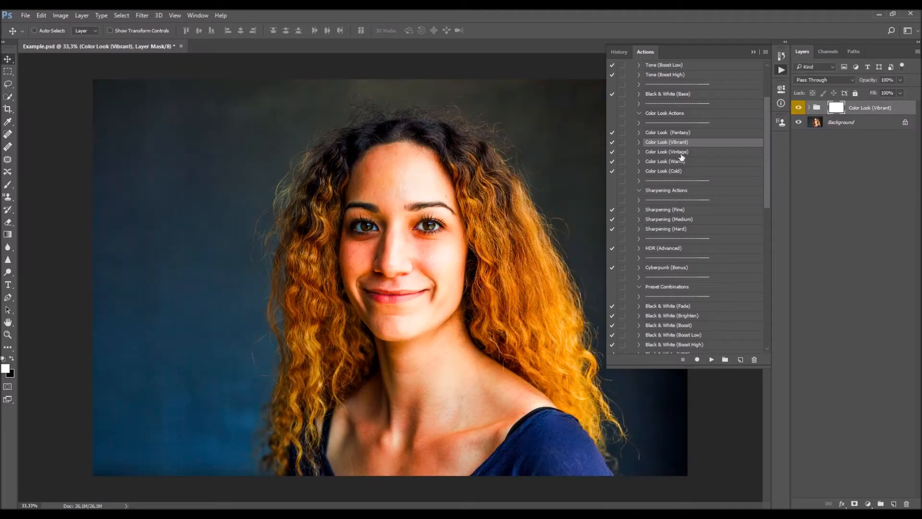
pyautogui.click(799, 107)
pyautogui.click(799, 107)
# - Expand the Color Look (Vibrant) group and review its adjustment layers and group mask
pyautogui.click(810, 108)
pyautogui.doubleClick(824, 151)
pyautogui.click(823, 123)
pyautogui.click(836, 107)
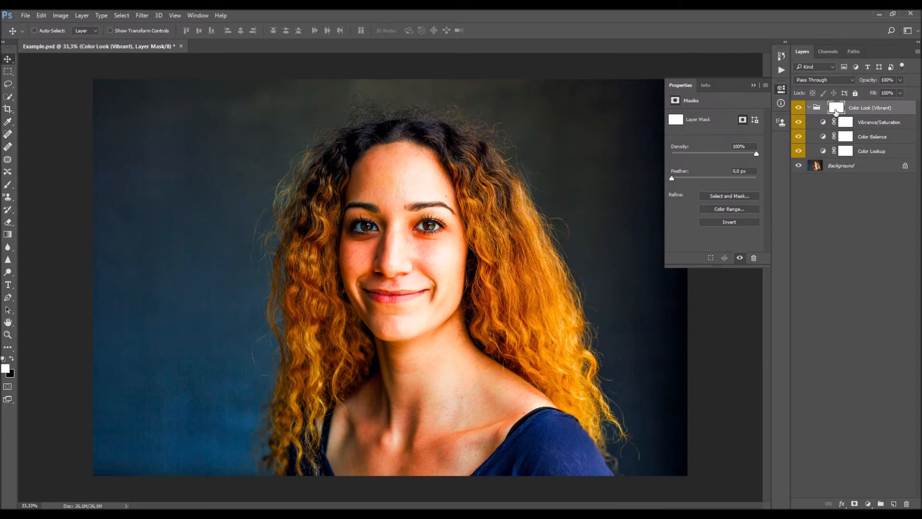
# - Collapse the Color Look (Vibrant) group, compare it with the original at different opacities, and delete it
pyautogui.click(810, 107)
pyautogui.click(799, 107)
pyautogui.click(799, 109)
pyautogui.moveTo(863, 81); pyautogui.dragTo(840, 83)
pyautogui.press('Delete')
# - Run the Color Look (Vintage) action and compare its group with the original portrait
pyautogui.click(782, 70)
pyautogui.click(675, 151)
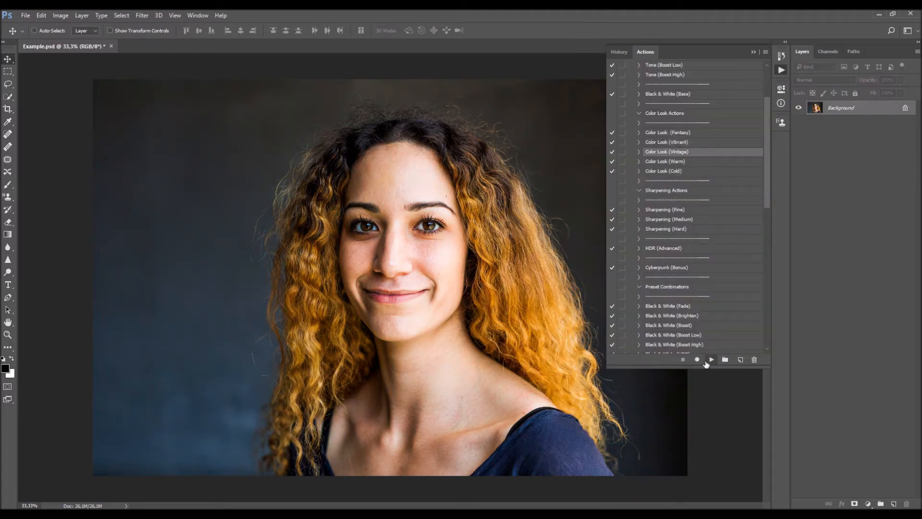
pyautogui.click(711, 359)
pyautogui.click(800, 111)
pyautogui.click(799, 110)
pyautogui.click(809, 108)
pyautogui.click(809, 108)
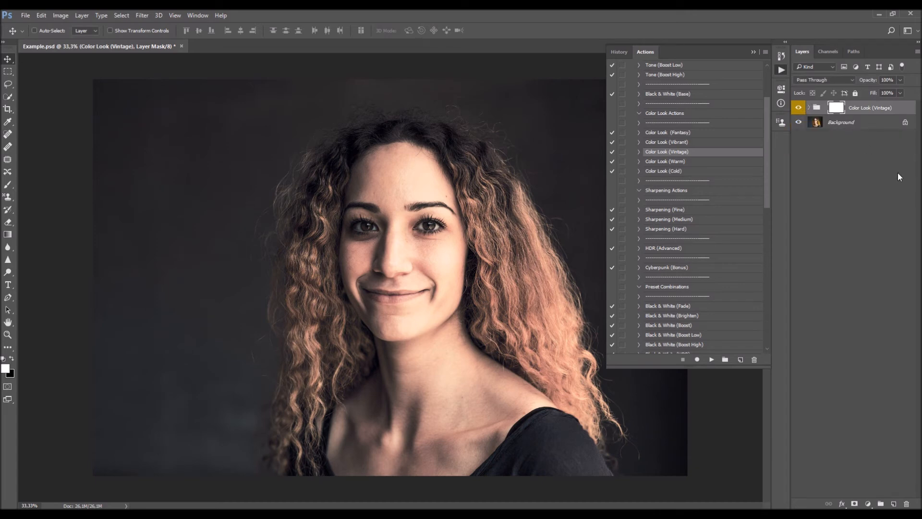
# - Replace the Color Look (Vintage) group with the Color Look (Warm) action's result and compare it with the original
pyautogui.press('Delete')
pyautogui.click(697, 161)
pyautogui.click(712, 360)
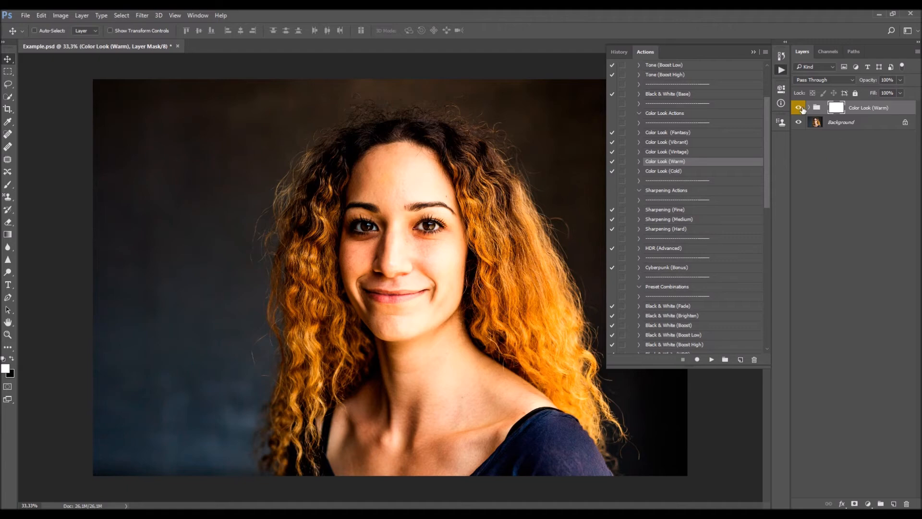
pyautogui.click(809, 107)
pyautogui.click(810, 109)
pyautogui.click(799, 108)
pyautogui.click(799, 108)
# - Replace the Color Look (Warm) group with the Color Look (Cold) action's result and compare it with the original
pyautogui.press('Delete')
pyautogui.click(682, 171)
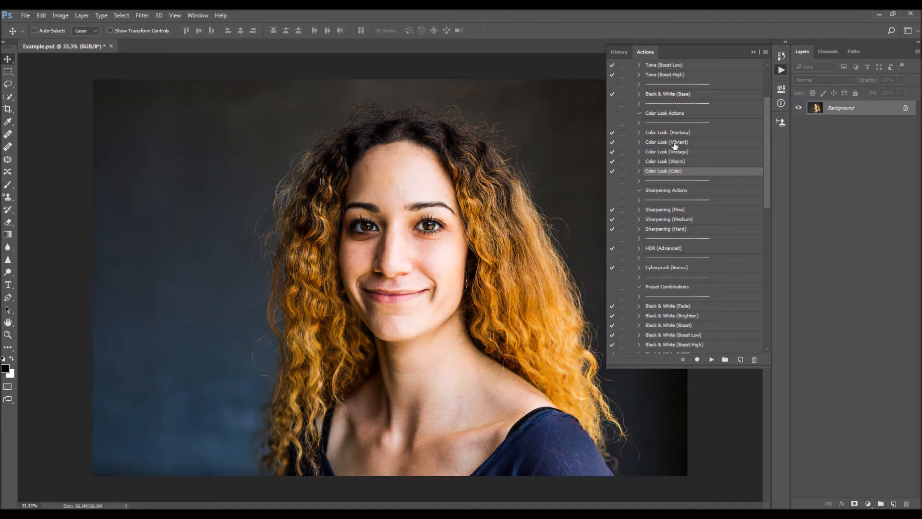
pyautogui.click(711, 360)
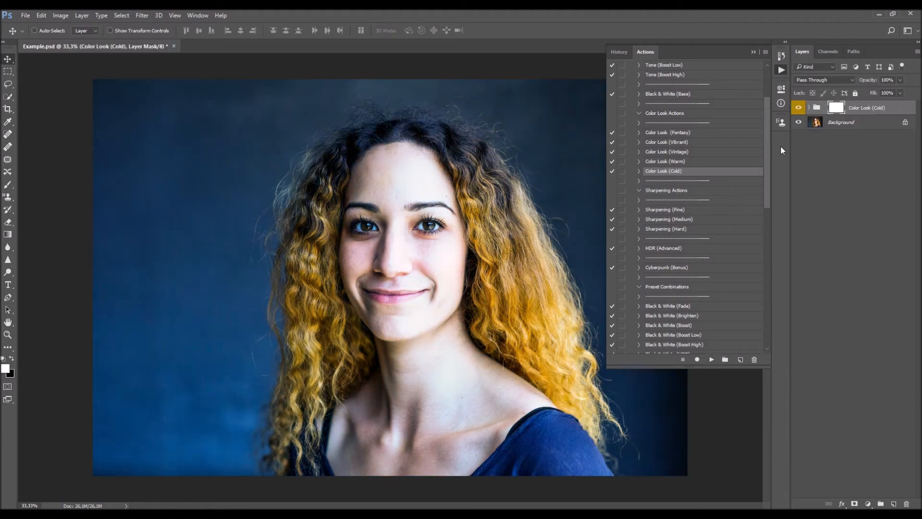
pyautogui.click(809, 107)
pyautogui.click(810, 108)
pyautogui.click(800, 108)
pyautogui.click(800, 109)
# - Expand the Color Look (Cold) group and examine the individual channels of its Curves layer
pyautogui.click(810, 108)
pyautogui.doubleClick(823, 122)
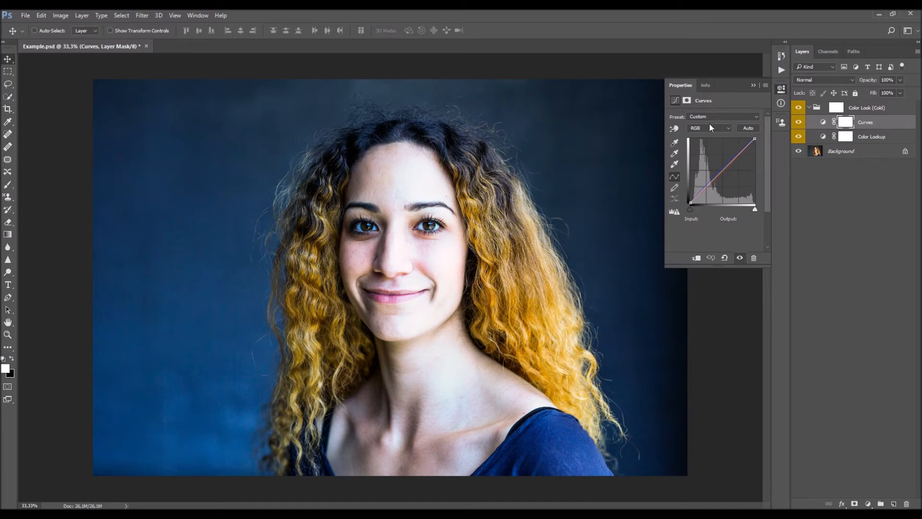
pyautogui.click(704, 141)
pyautogui.scroll(-1, 706, 129)
pyautogui.scroll(1, 705, 129)
pyautogui.scroll(1, 704, 129)
pyautogui.scroll(-1, 704, 128)
pyautogui.scroll(-2, 705, 129)
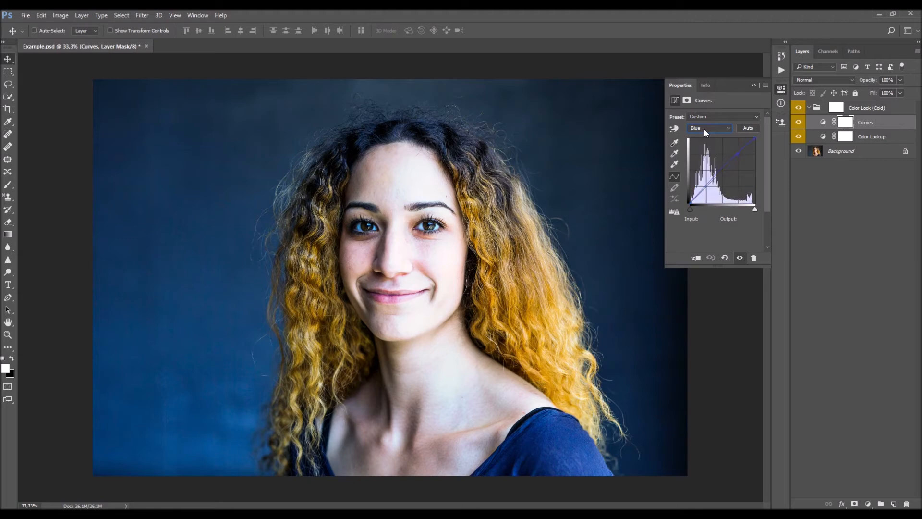
# - Enlarge the Curves settings display, examine the Red and Blue channel curves, and compare the portrait with the Curves layer hidden
pyautogui.moveTo(665, 267); pyautogui.dragTo(617, 341)
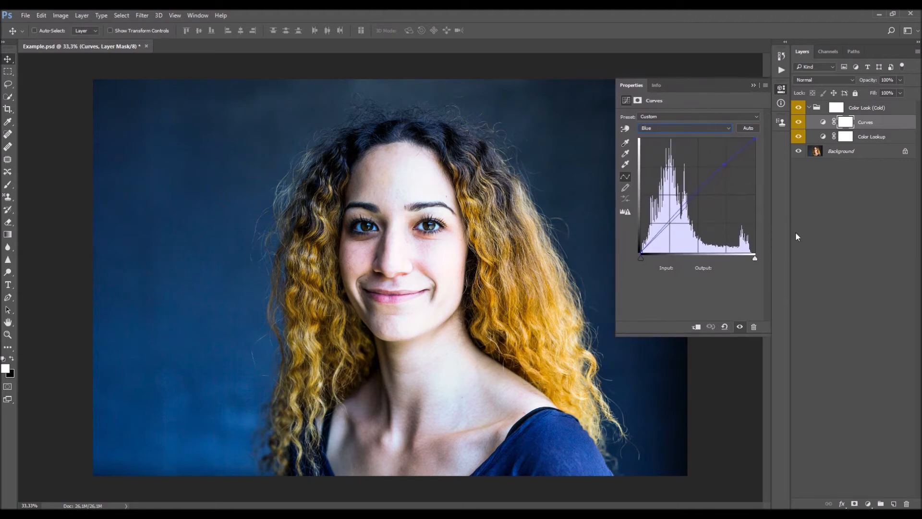
pyautogui.click(665, 128)
pyautogui.click(661, 141)
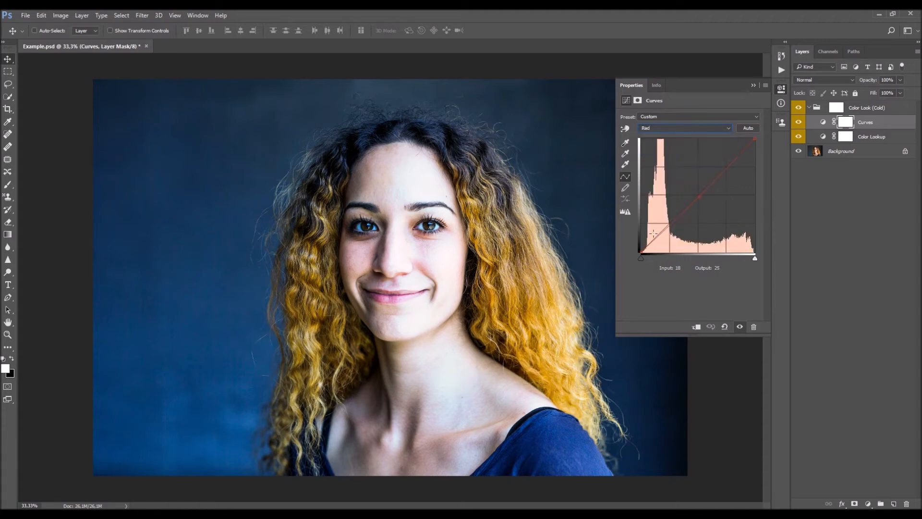
pyautogui.scroll(-2, 665, 128)
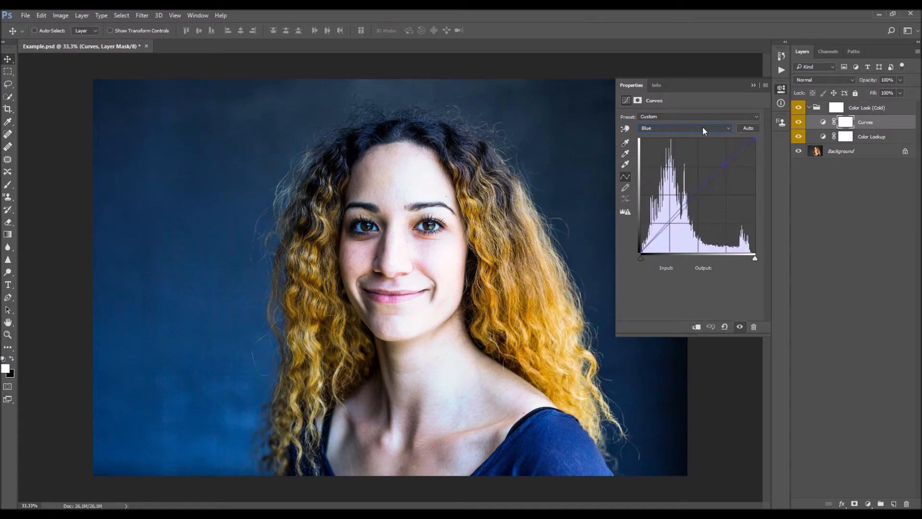
pyautogui.click(753, 85)
pyautogui.click(801, 122)
pyautogui.click(800, 122)
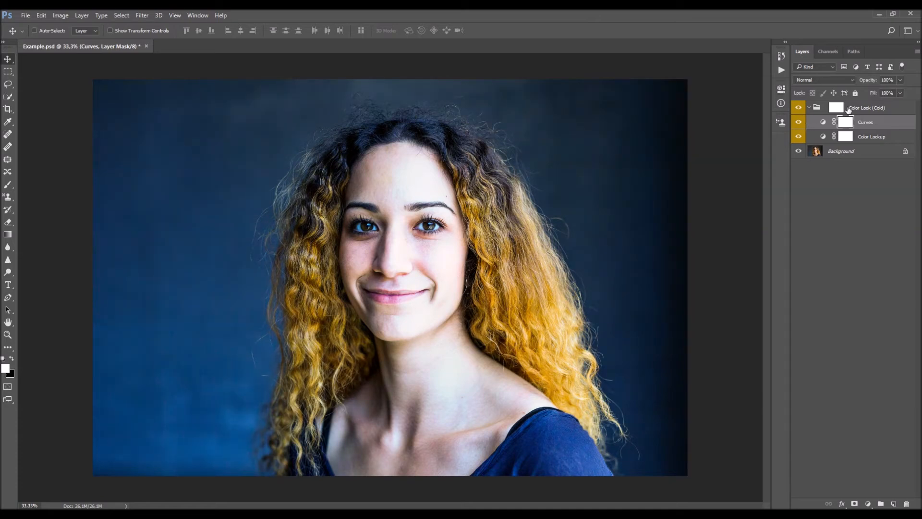
# - Delete the Color Look (Cold) group and run the Sharpening (Fine) action on the portrait
pyautogui.click(849, 110)
pyautogui.click(799, 108)
pyautogui.click(800, 108)
pyautogui.press('Delete')
pyautogui.click(782, 69)
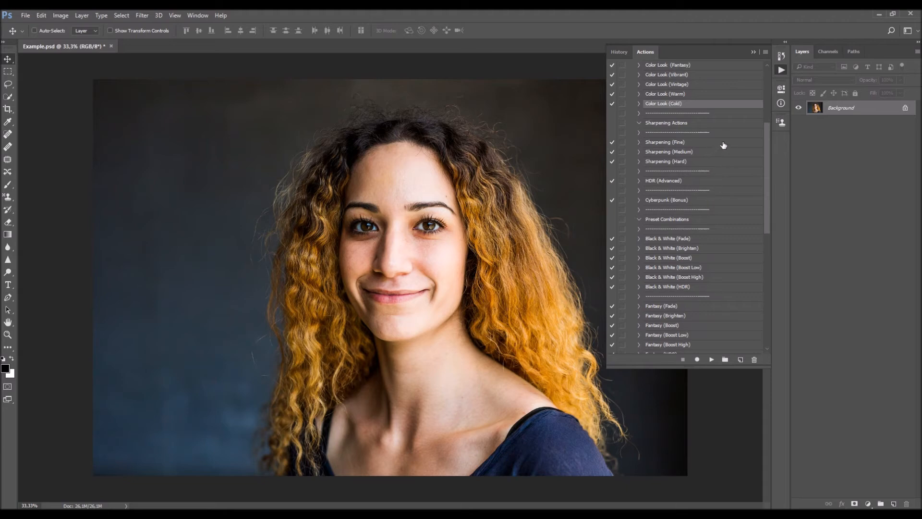
pyautogui.click(699, 147)
pyautogui.click(712, 359)
# - Compare the portrait with and without the Sharpening (Fine) layer
pyautogui.click(800, 108)
pyautogui.click(800, 108)
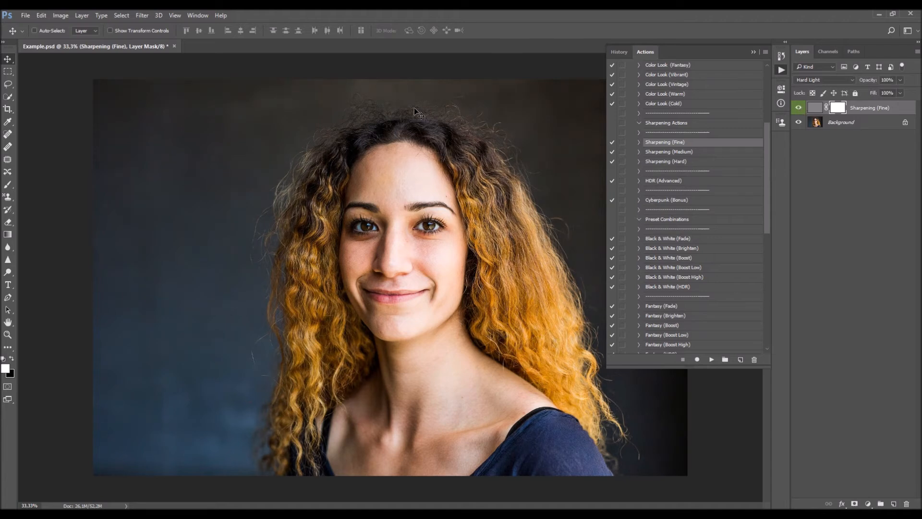
pyautogui.click(799, 110)
pyautogui.click(800, 110)
pyautogui.click(799, 111)
pyautogui.click(800, 111)
# - Try a different opacity on the Sharpening (Fine) layer and delete the layer
pyautogui.click(876, 83)
pyautogui.moveTo(921, 117); pyautogui.dragTo(702, 140)
pyautogui.press('Delete')
# - Run the Sharpening (Medium) action on the portrait and compare the image with and without its layer
pyautogui.click(702, 152)
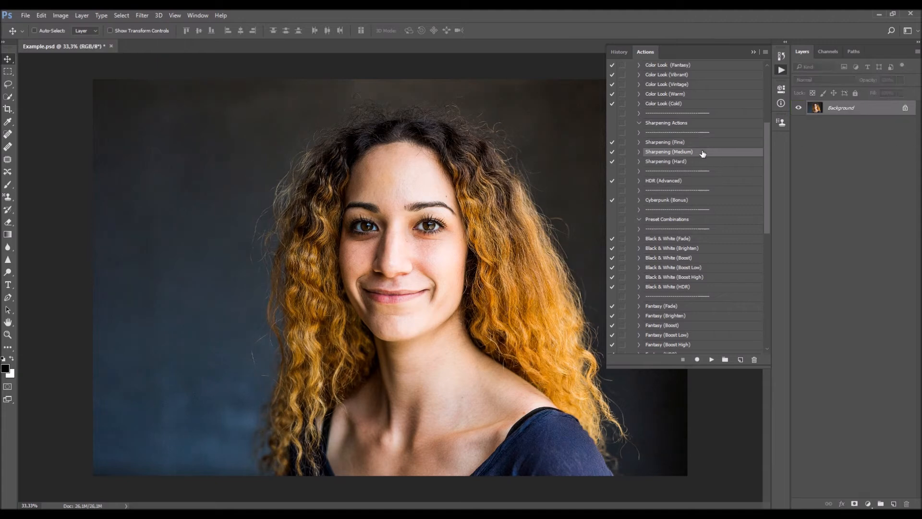
pyautogui.click(712, 359)
pyautogui.click(799, 108)
pyautogui.click(799, 108)
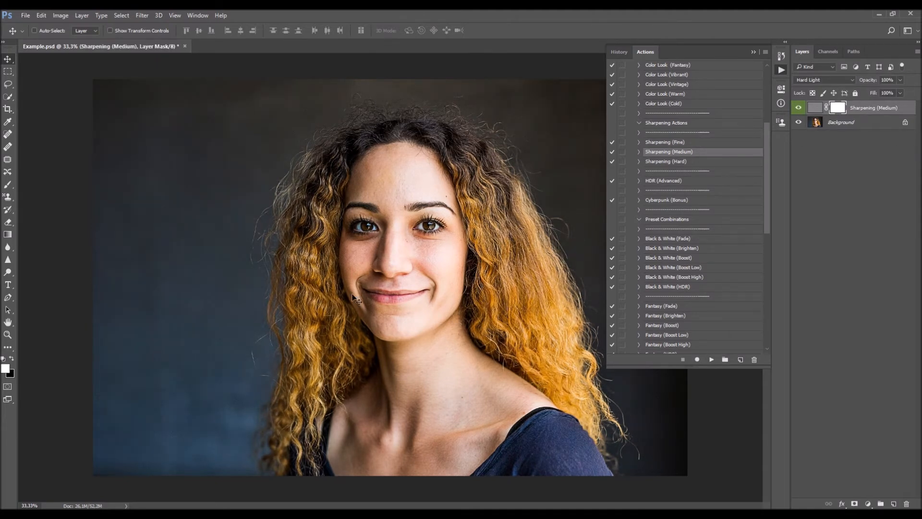
pyautogui.click(799, 110)
pyautogui.click(798, 110)
pyautogui.click(799, 110)
pyautogui.click(798, 110)
pyautogui.click(799, 110)
pyautogui.click(799, 110)
# - Replace the Sharpening (Medium) layer with the Sharpening (Hard) action's result and compare it with the original
pyautogui.press('Delete')
pyautogui.click(685, 162)
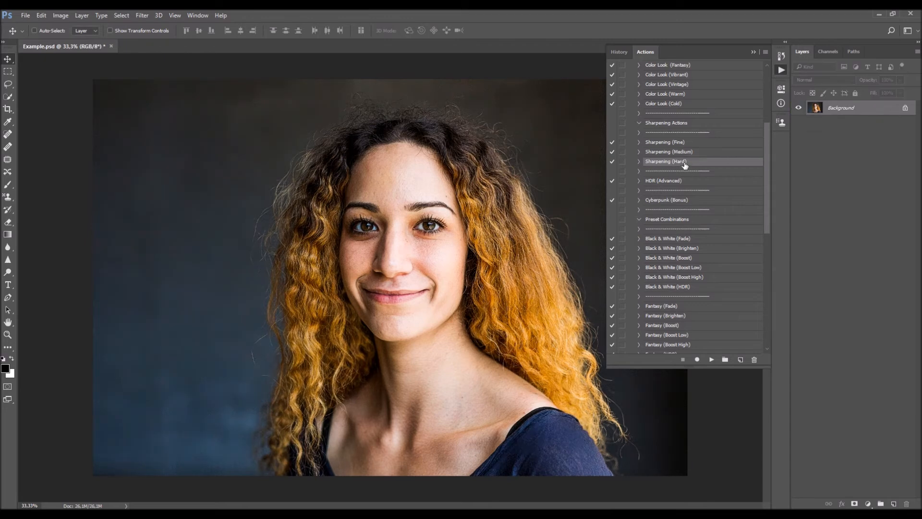
pyautogui.click(711, 359)
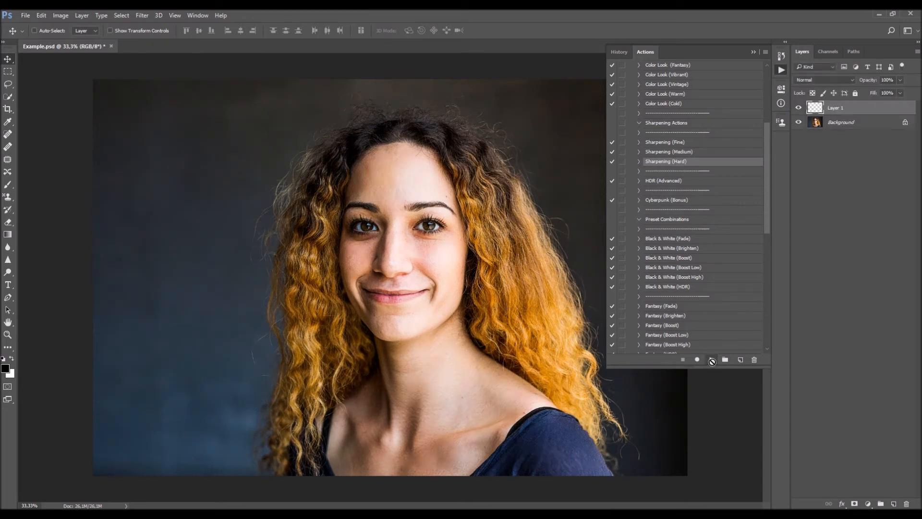
pyautogui.click(798, 109)
pyautogui.click(798, 109)
pyautogui.click(798, 108)
pyautogui.click(798, 108)
pyautogui.click(798, 109)
pyautogui.click(798, 108)
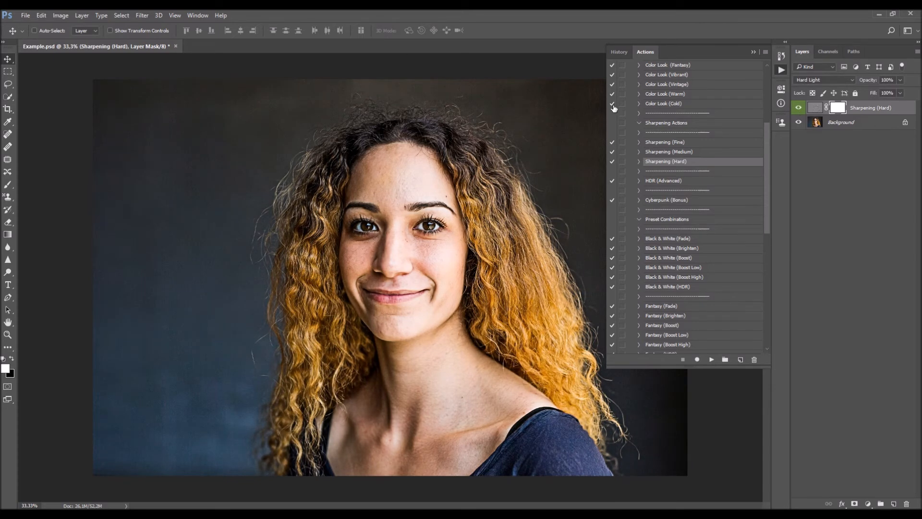
# - Toggle the Sharpening (Hard) layer again and try reduced opacities on it
pyautogui.click(797, 107)
pyautogui.click(797, 107)
pyautogui.moveTo(860, 84); pyautogui.dragTo(711, 166)
pyautogui.moveTo(868, 83); pyautogui.dragTo(662, 120)
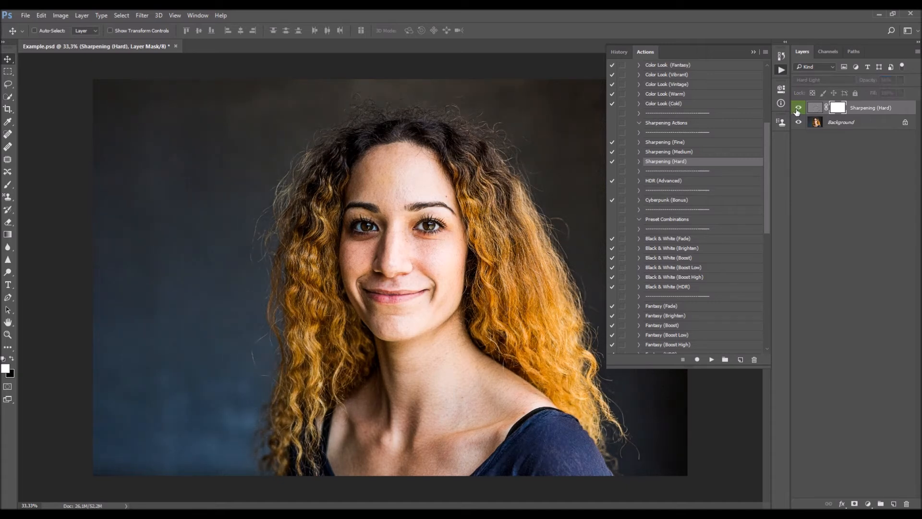
# - Run the Sharpening (Fine) action on top of the Sharpening (Hard) layer and set the new layer's opacity to 43%
pyautogui.click(692, 144)
pyautogui.click(712, 360)
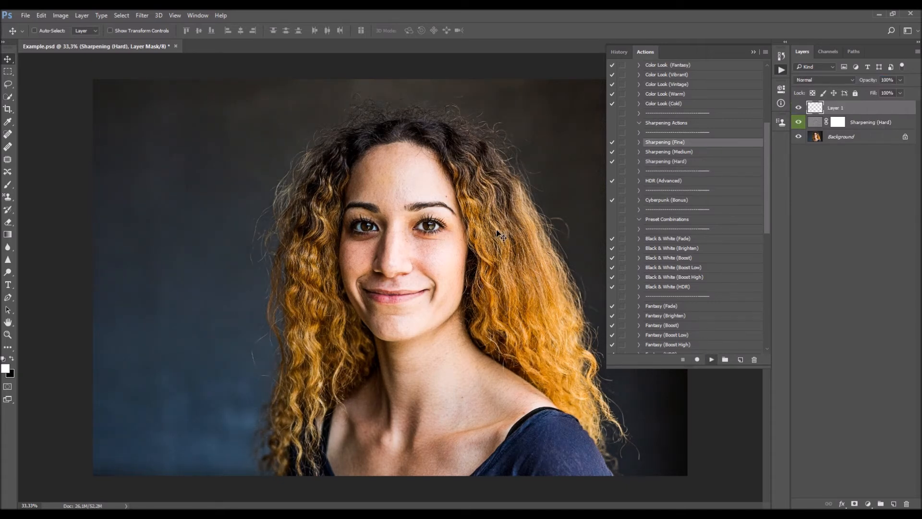
pyautogui.moveTo(579, 114)
pyautogui.mouseDown()
pyautogui.moveTo(560, 117)
pyautogui.moveTo(590, 126)
pyautogui.mouseUp()
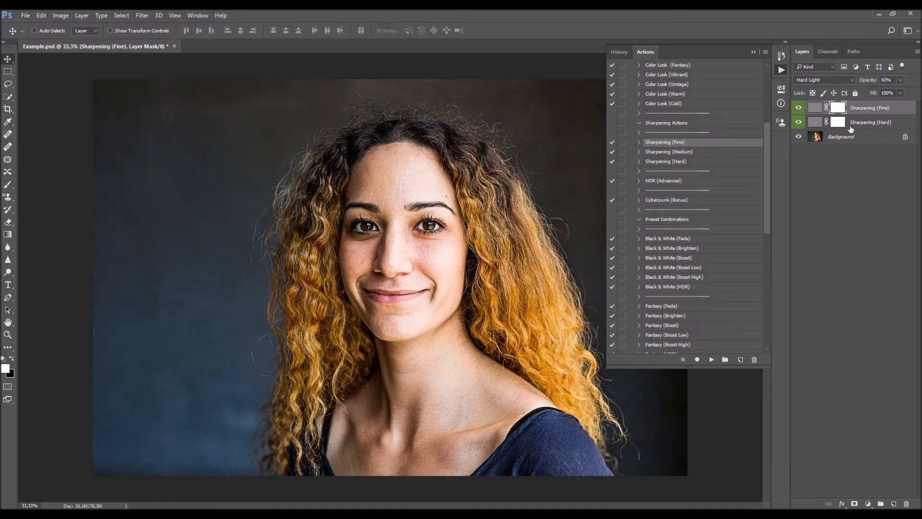
# - Delete both sharpening layers and run the HDR (Advanced) action on the portrait
pyautogui.press('Delete')
pyautogui.press('Delete')
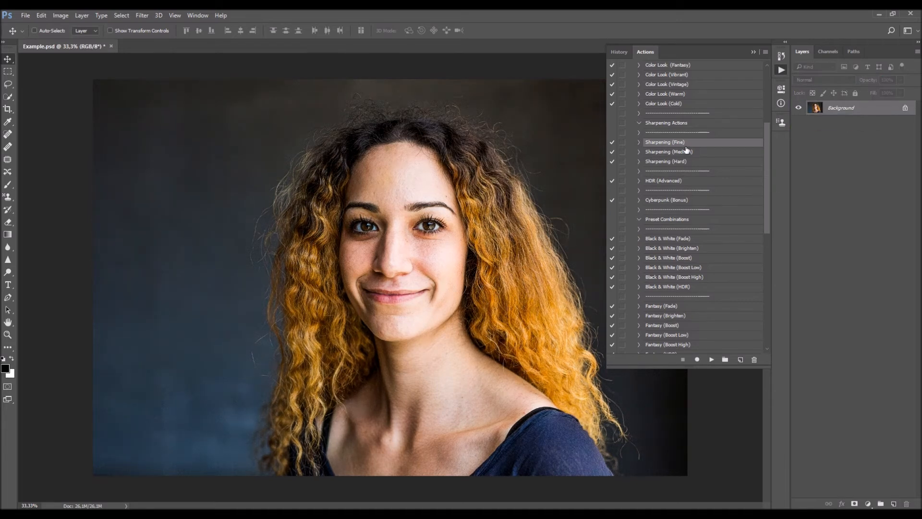
pyautogui.scroll(-3, 686, 146)
pyautogui.click(682, 152)
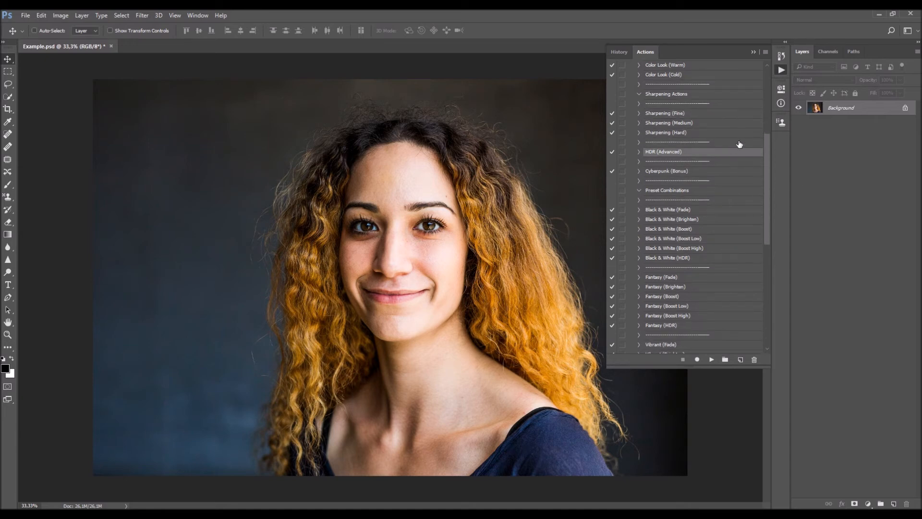
pyautogui.click(712, 360)
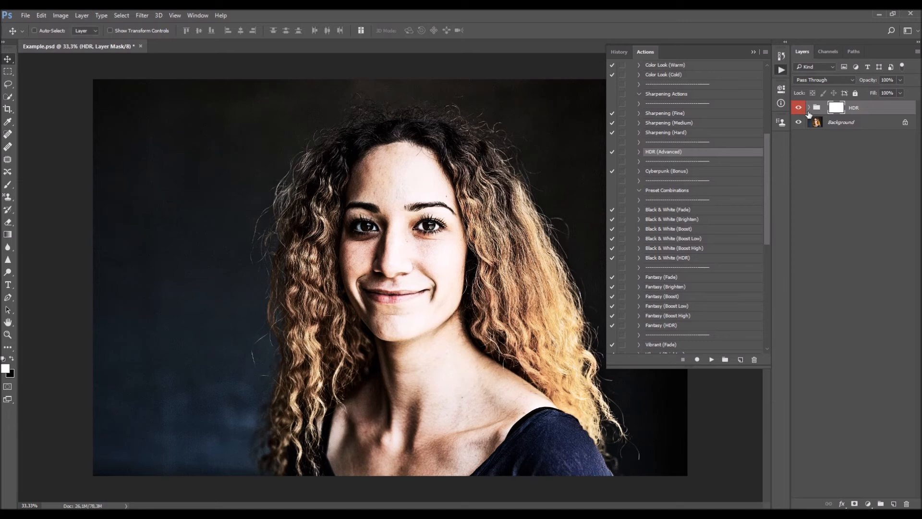
# - Compare the HDR group with the original portrait and expand the group to show its layers
pyautogui.click(802, 107)
pyautogui.click(802, 107)
pyautogui.click(802, 107)
pyautogui.click(803, 107)
pyautogui.click(808, 107)
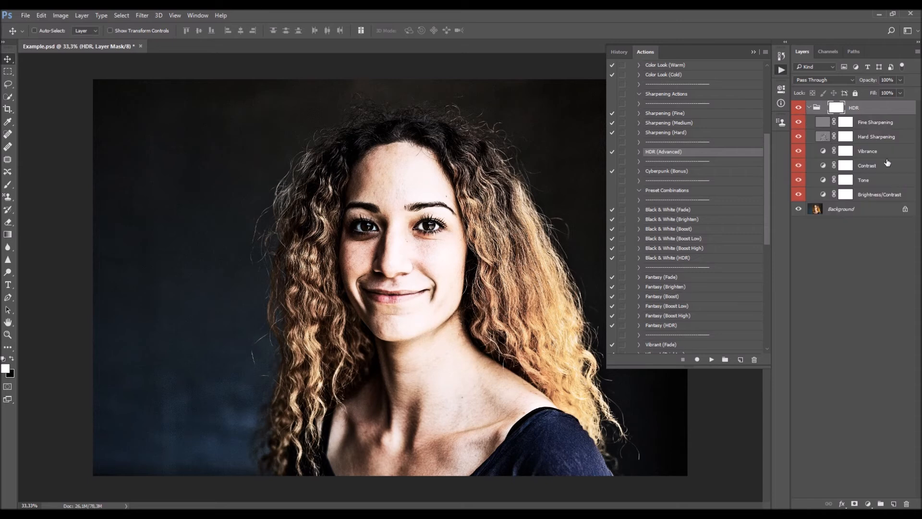
# - Try a brightness of 21 on the HDR group's Brightness/Contrast layer, undo it, and compare the layer's effect
pyautogui.click(867, 197)
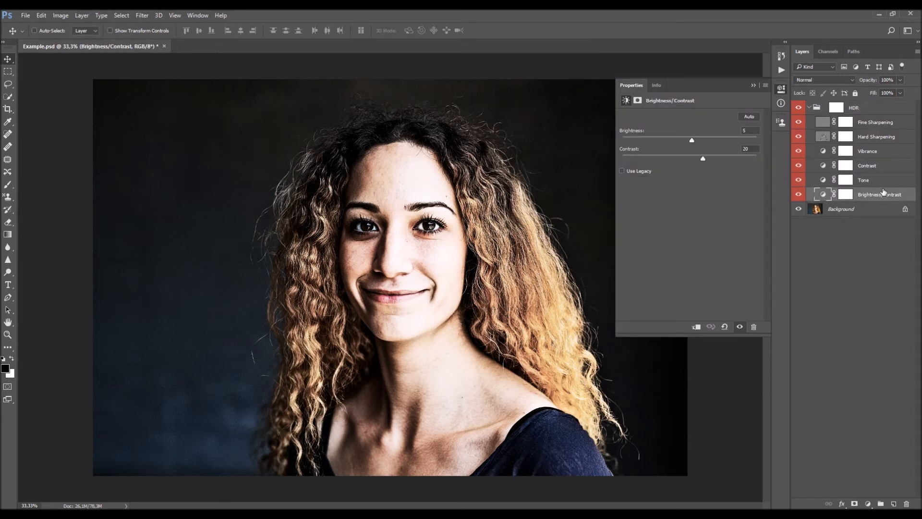
pyautogui.moveTo(676, 139); pyautogui.dragTo(698, 139)
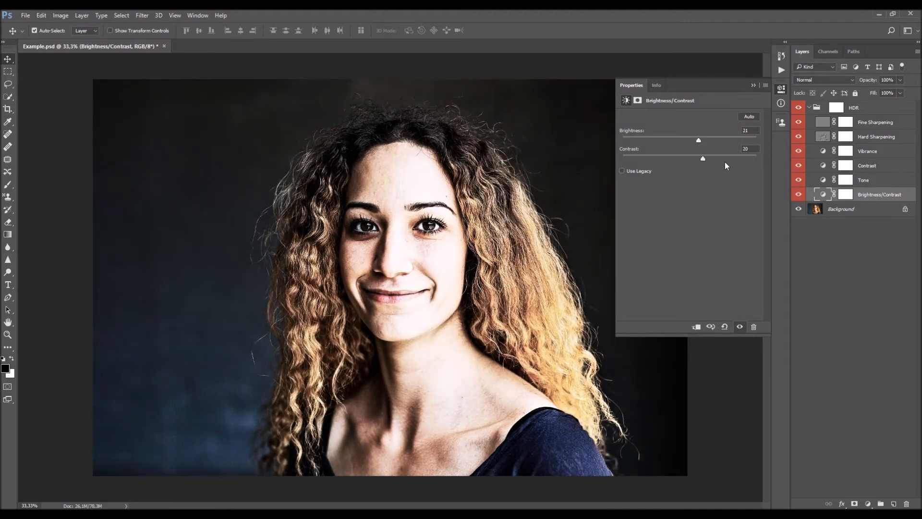
pyautogui.hotkey('ctrl', 'z')
pyautogui.click(801, 193)
pyautogui.click(800, 193)
# - Examine the settings of the HDR group's Tone, Contrast and Vibrance layers
pyautogui.click(829, 183)
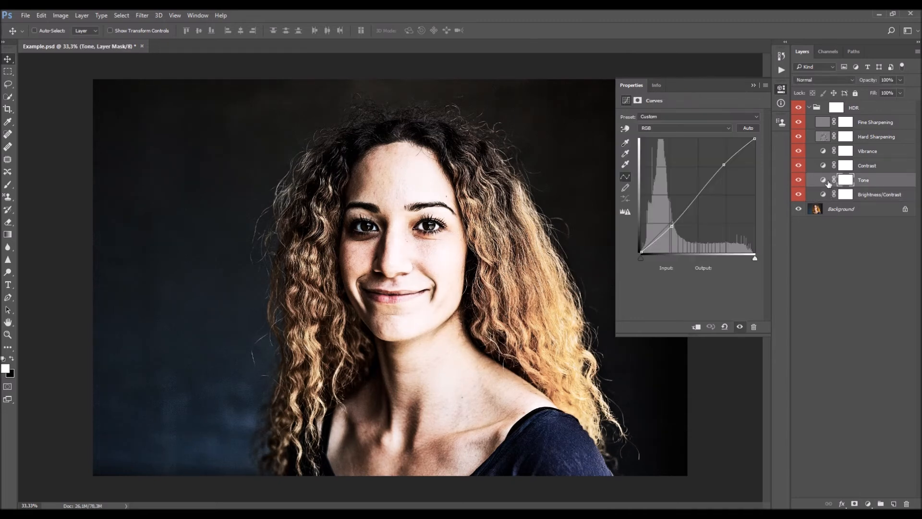
pyautogui.click(827, 168)
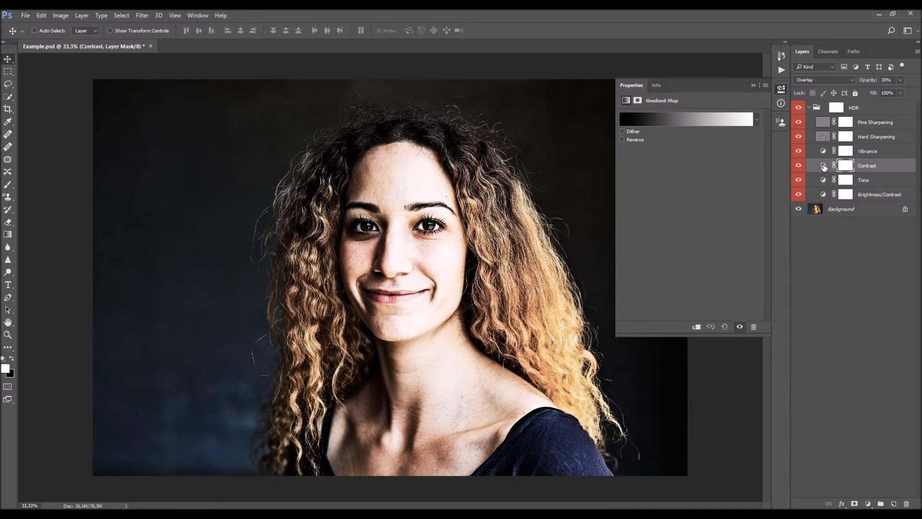
pyautogui.click(798, 165)
pyautogui.click(799, 166)
pyautogui.click(824, 151)
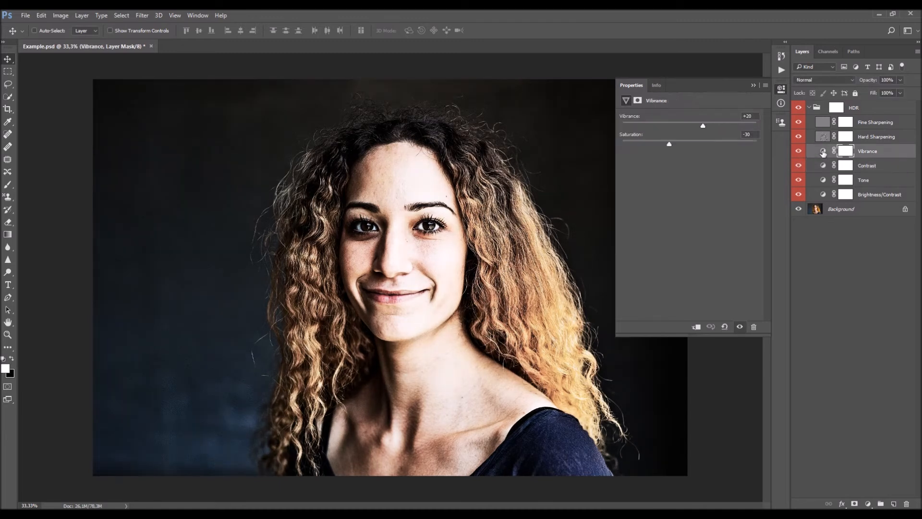
# - Try lower opacities on the HDR group's Hard Sharpening and Fine Sharpening layers and restore them to 100%
pyautogui.click(754, 85)
pyautogui.click(874, 126)
pyautogui.click(876, 139)
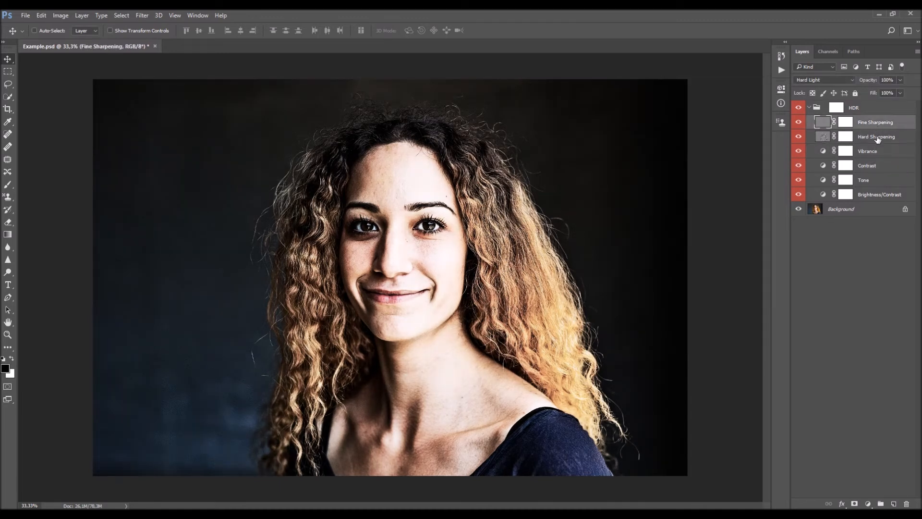
pyautogui.press('0')
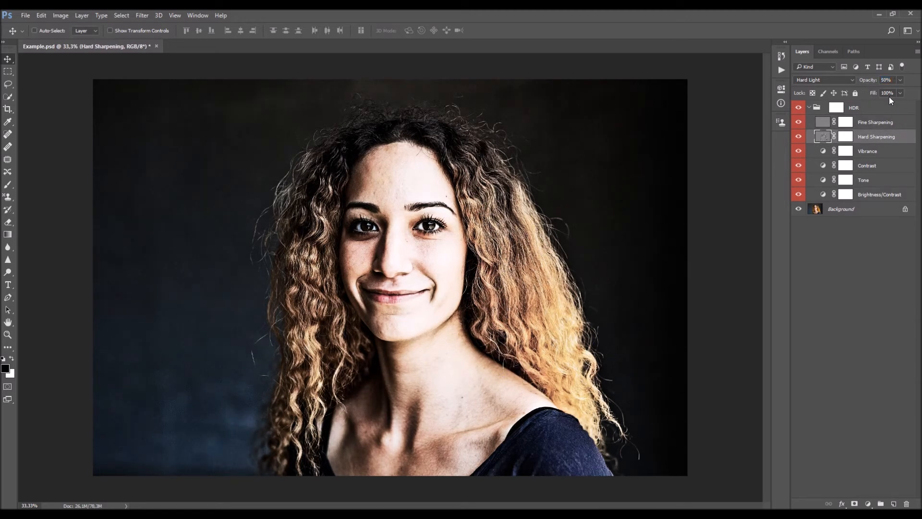
pyautogui.click(877, 122)
pyautogui.press('0')
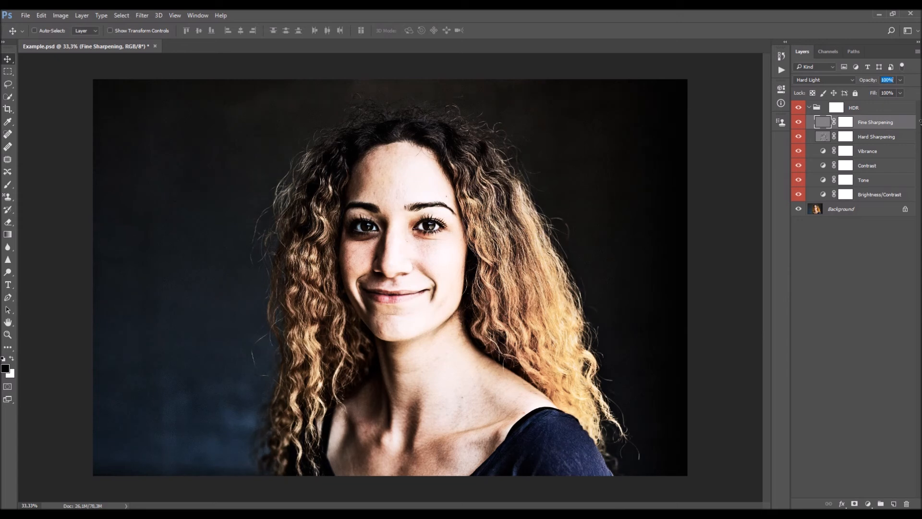
# - Collapse the HDR group, try a group opacity of 42%, and restore it to 100%
pyautogui.click(865, 110)
pyautogui.click(810, 108)
pyautogui.press('0')
pyautogui.press('0')
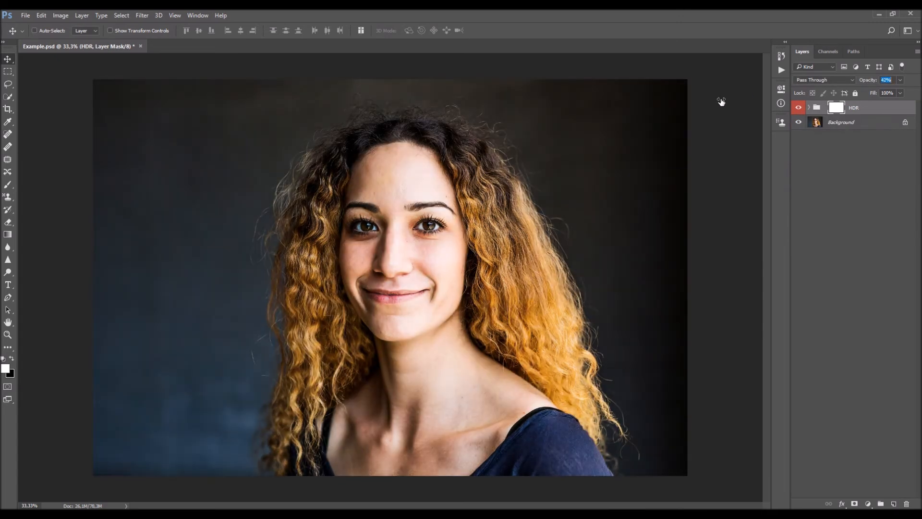
pyautogui.press('0')
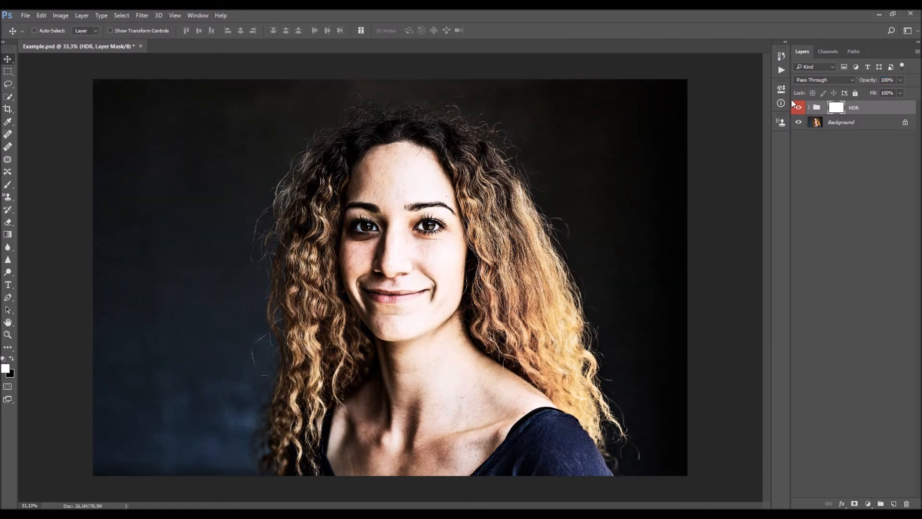
# - Delete the HDR group and run the Cyberpunk (Bonus) action on the portrait
pyautogui.press('Delete')
pyautogui.click(782, 70)
pyautogui.scroll(-3, 697, 202)
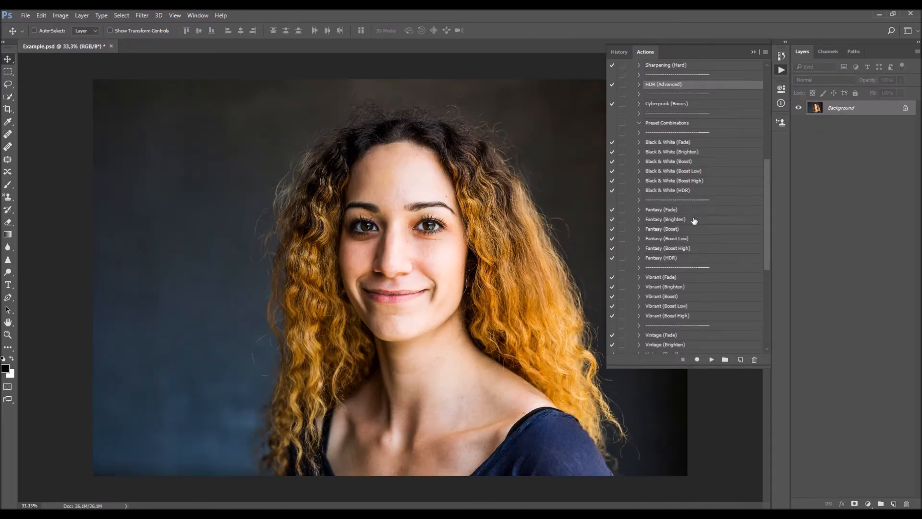
pyautogui.scroll(1, 690, 125)
pyautogui.click(692, 116)
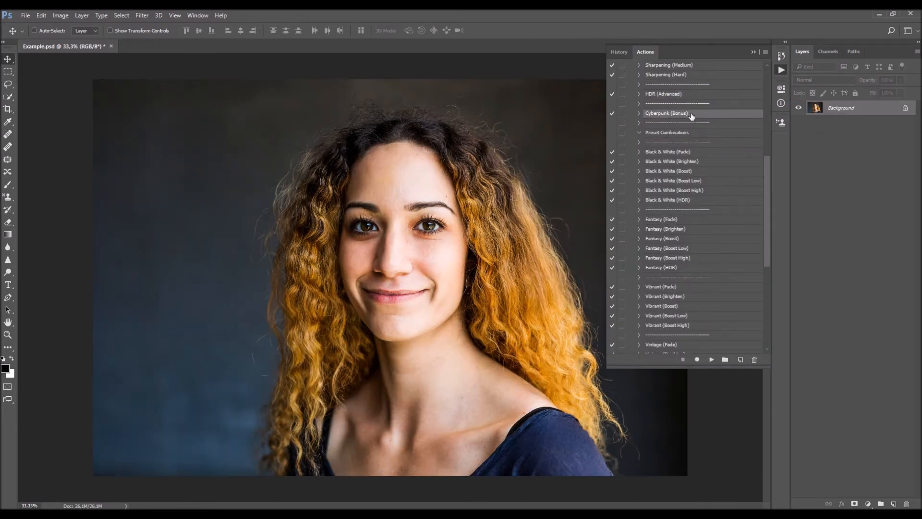
pyautogui.click(713, 360)
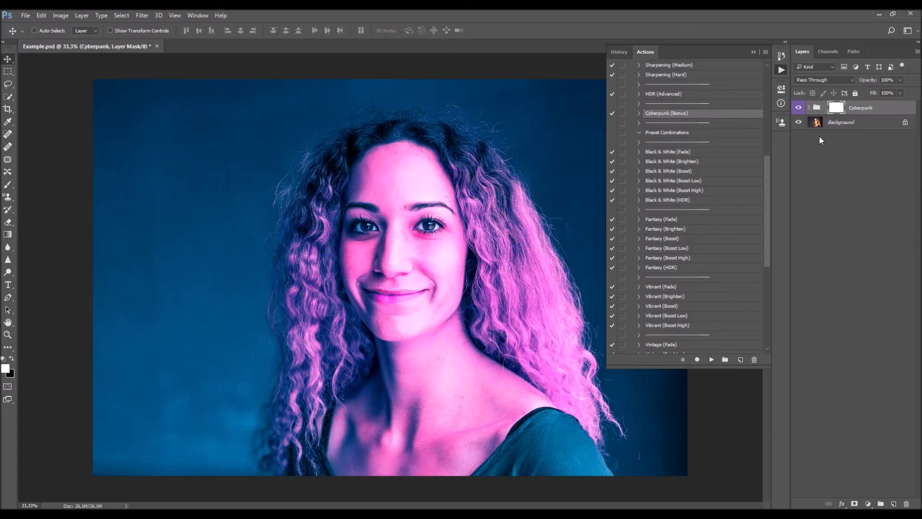
# - Expand the Cyberpunk group, compare the Hue/Saturation layer's effect, and examine the Photo Filter layer's settings
pyautogui.click(810, 107)
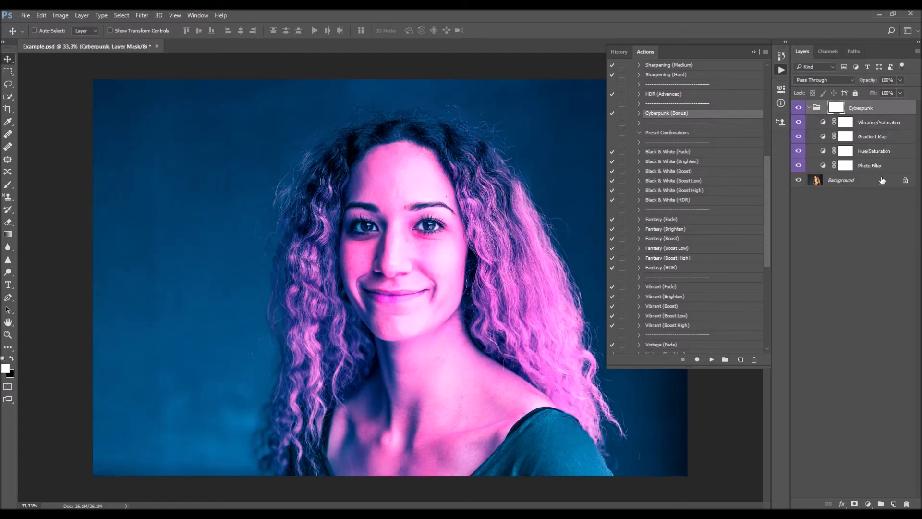
pyautogui.click(799, 152)
pyautogui.click(799, 152)
pyautogui.doubleClick(824, 165)
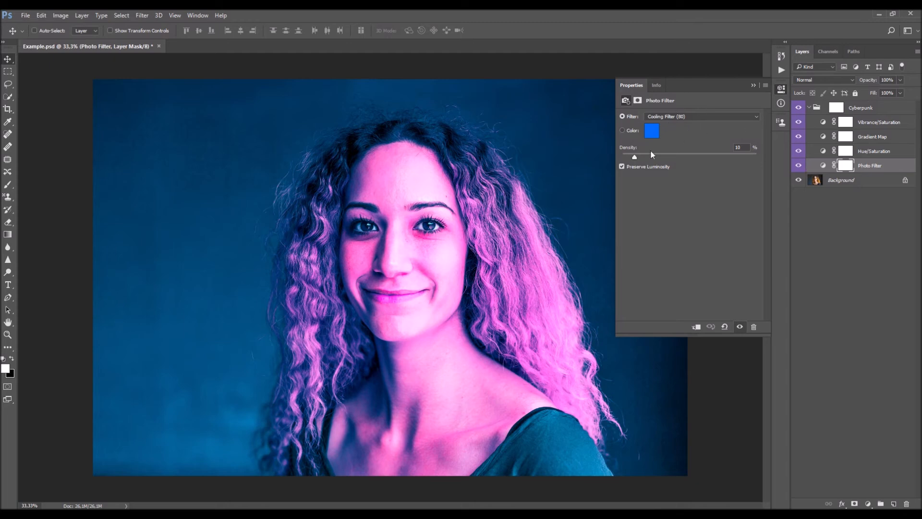
pyautogui.moveTo(633, 159)
pyautogui.mouseDown()
pyautogui.moveTo(673, 156)
pyautogui.moveTo(634, 158)
pyautogui.mouseUp()
# - Try other filter presets on the Cyberpunk group's Photo Filter layer, including Orange and Yellow
pyautogui.click(683, 116)
pyautogui.click(675, 126)
pyautogui.scroll(-4, 680, 121)
pyautogui.scroll(-3, 677, 117)
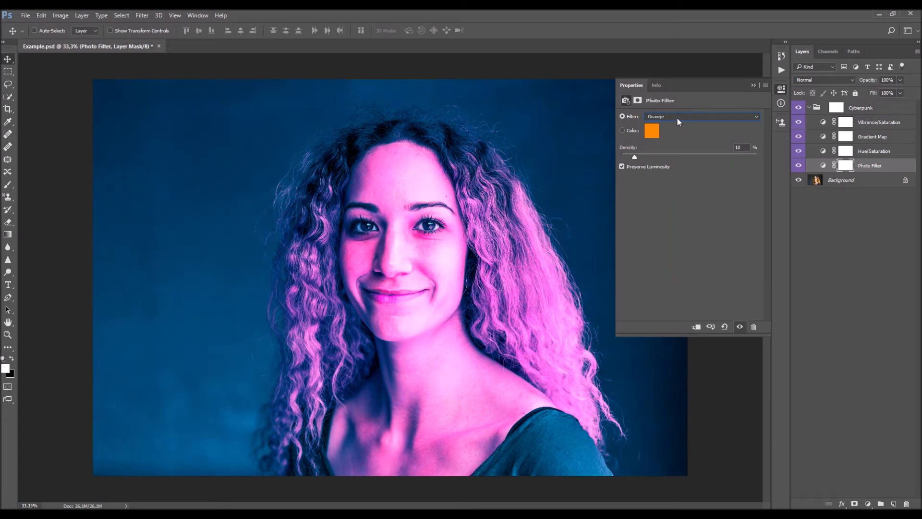
pyautogui.scroll(2, 676, 118)
pyautogui.scroll(-3, 676, 117)
pyautogui.click(677, 117)
pyautogui.click(670, 149)
pyautogui.click(671, 119)
pyautogui.click(659, 187)
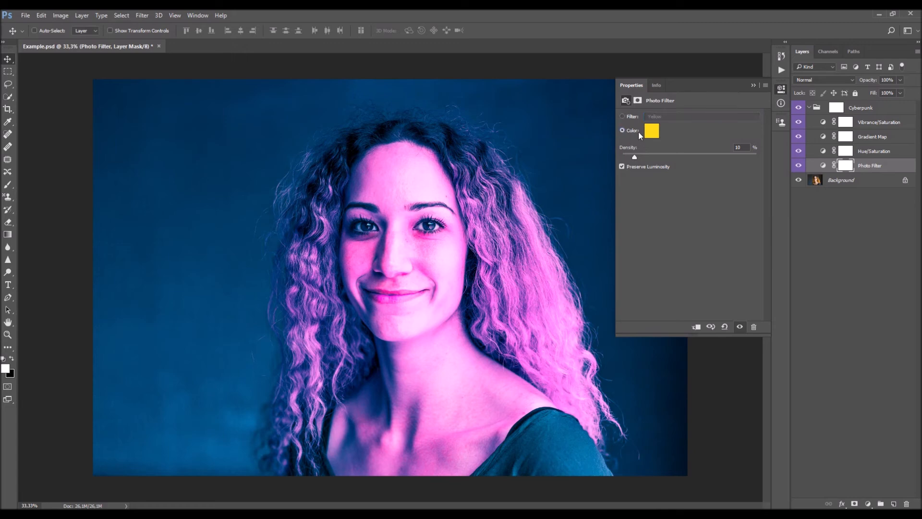
# - Try a custom blue (006cff) as the Photo Filter color and cancel the color choice
pyautogui.click(652, 131)
pyautogui.moveTo(511, 116); pyautogui.dragTo(716, 174)
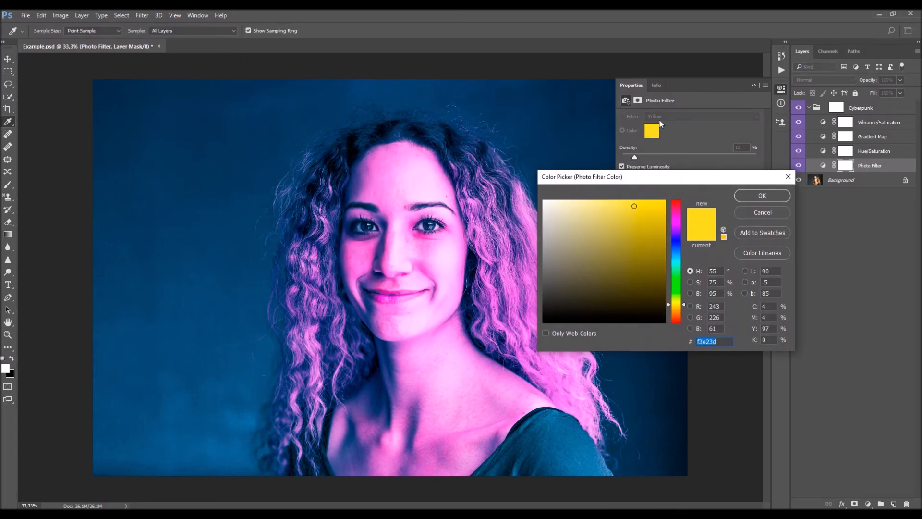
pyautogui.click(680, 283)
pyautogui.click(680, 250)
pyautogui.click(587, 254)
pyautogui.moveTo(587, 254); pyautogui.dragTo(669, 197)
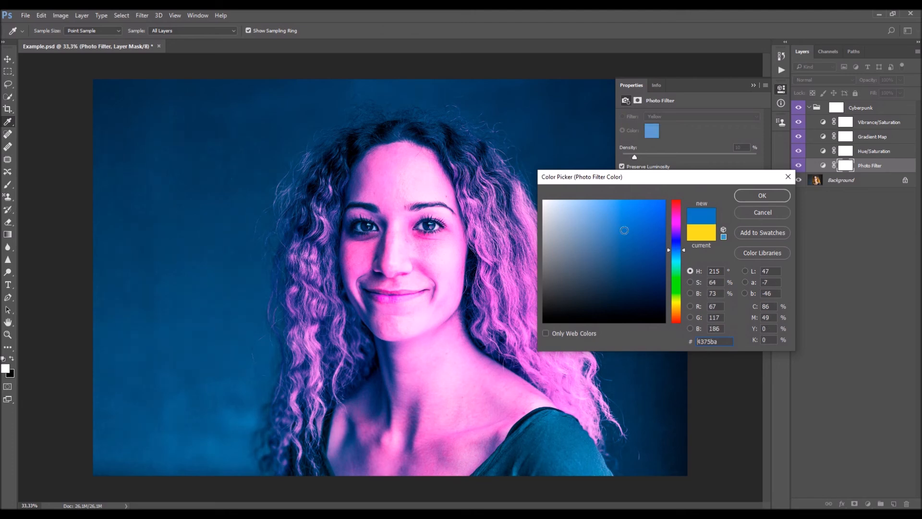
pyautogui.click(763, 215)
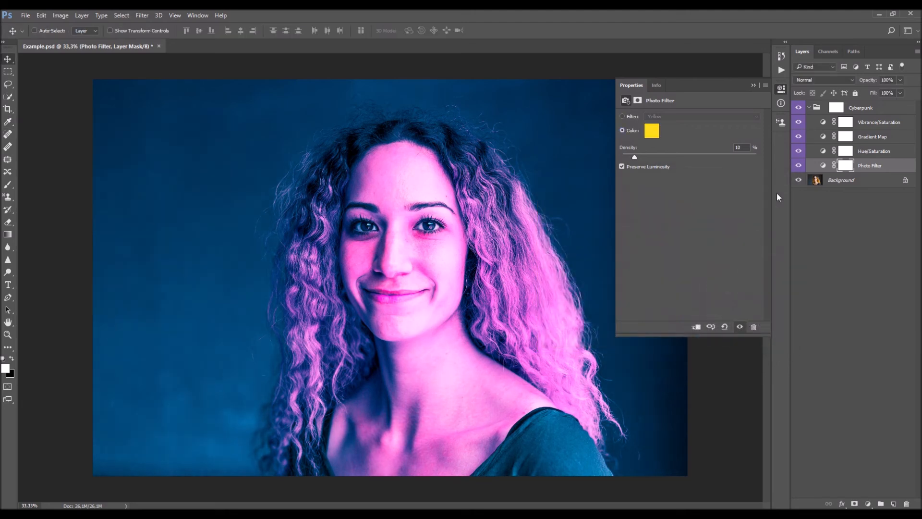
# - Set the Photo Filter layer back to Cooling Filter (80) and close its settings
pyautogui.click(673, 116)
pyautogui.click(679, 149)
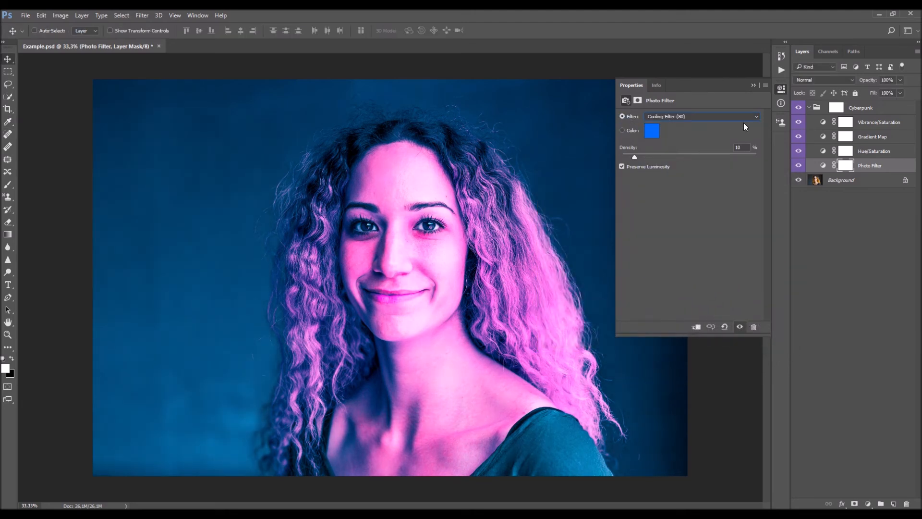
pyautogui.click(754, 85)
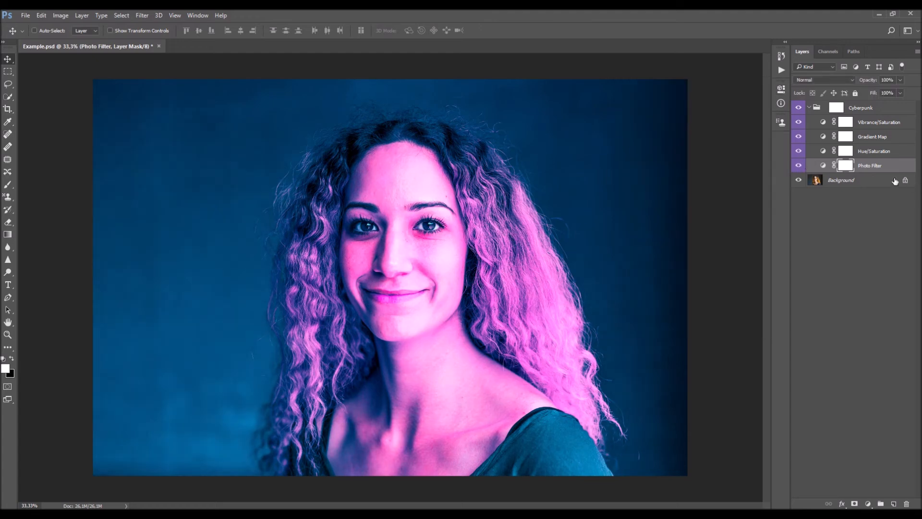
# - Compare the portrait with the Cyberpunk group's Hue/Saturation layer hidden and shown
pyautogui.click(888, 152)
pyautogui.click(798, 151)
pyautogui.click(798, 151)
pyautogui.click(798, 151)
pyautogui.click(797, 151)
pyautogui.click(801, 151)
pyautogui.click(799, 151)
# - Examine the Hue/Saturation layer's adjustments for each color range, from Master through Reds and the others
pyautogui.doubleClick(823, 151)
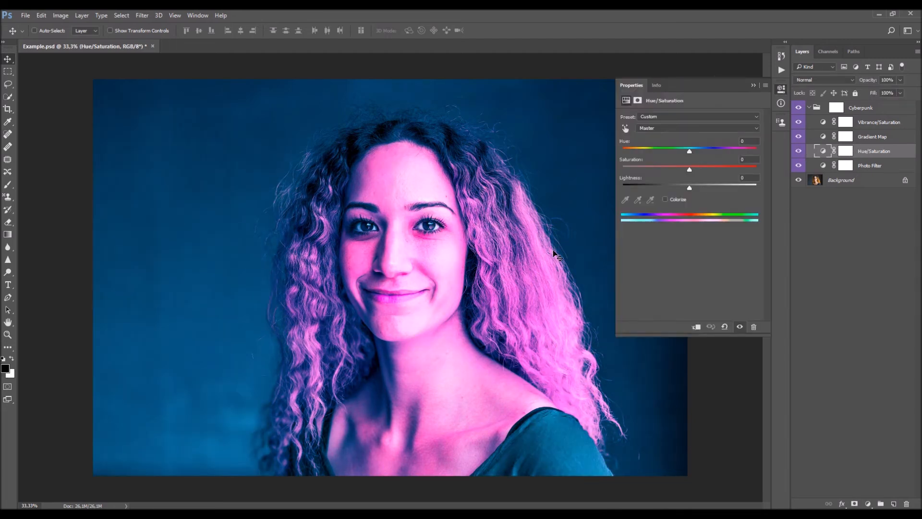
pyautogui.click(674, 129)
pyautogui.click(674, 127)
pyautogui.scroll(-1, 674, 127)
pyautogui.scroll(-2, 652, 128)
pyautogui.scroll(-2, 657, 127)
pyautogui.scroll(-1, 670, 129)
pyautogui.scroll(6, 668, 129)
pyautogui.scroll(-1, 702, 130)
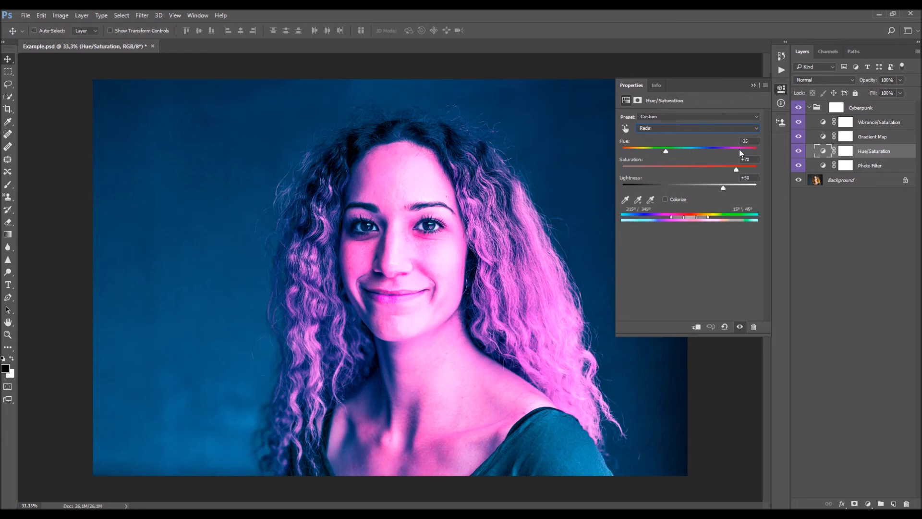
pyautogui.scroll(-2, 682, 126)
pyautogui.scroll(2, 683, 126)
pyautogui.click(754, 85)
# - Compare the portrait with the Cyberpunk group's Gradient Map layer hidden and shown
pyautogui.click(822, 138)
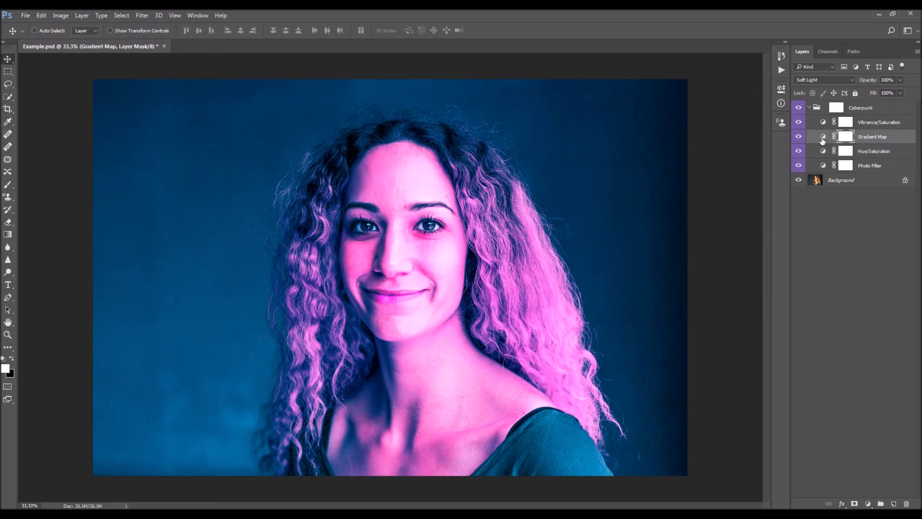
pyautogui.click(822, 138)
pyautogui.click(799, 137)
pyautogui.click(798, 137)
pyautogui.click(798, 137)
pyautogui.click(798, 137)
pyautogui.click(798, 137)
pyautogui.click(798, 137)
pyautogui.click(799, 138)
pyautogui.click(799, 138)
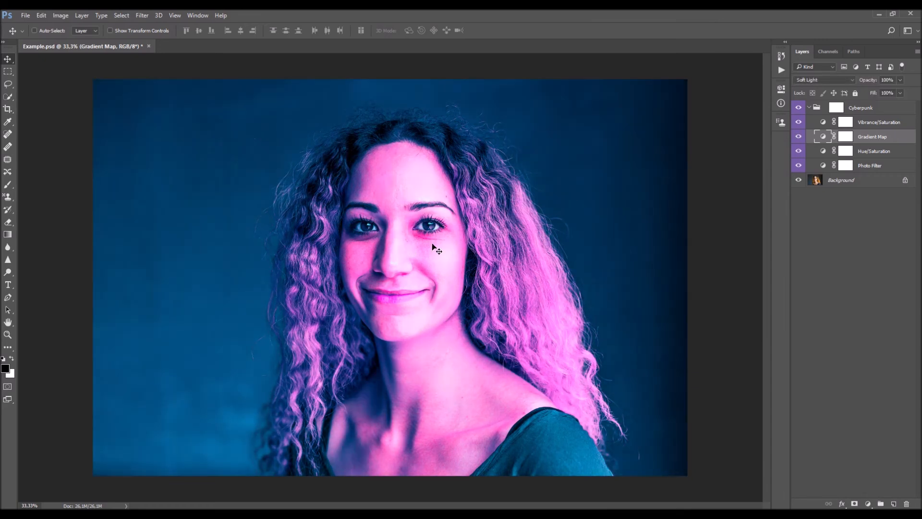
# - Examine the vibrance and saturation settings of the Cyberpunk group's Vibrance/Saturation layer
pyautogui.click(886, 123)
pyautogui.doubleClick(825, 123)
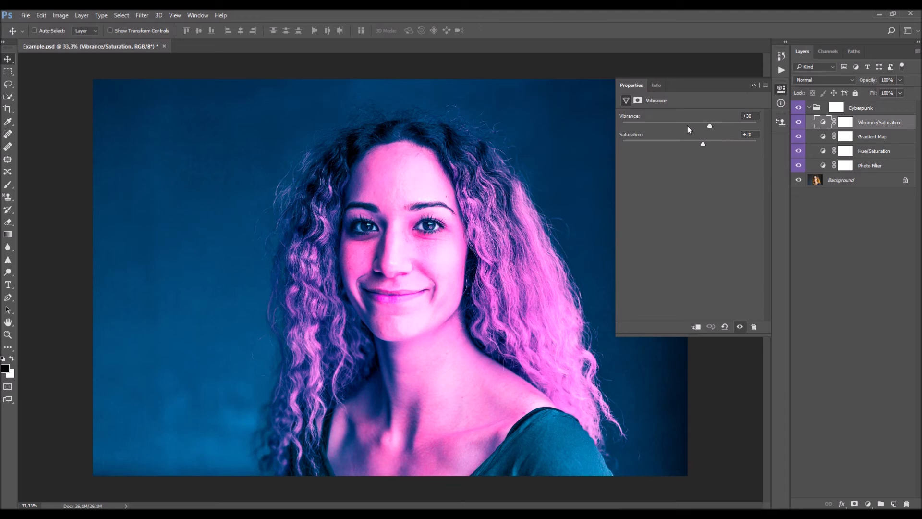
pyautogui.moveTo(708, 125); pyautogui.dragTo(698, 145)
pyautogui.click(753, 85)
# - Collapse the Cyberpunk group and compare its overall effect with the original portrait
pyautogui.click(836, 108)
pyautogui.click(809, 107)
pyautogui.click(798, 107)
pyautogui.click(799, 107)
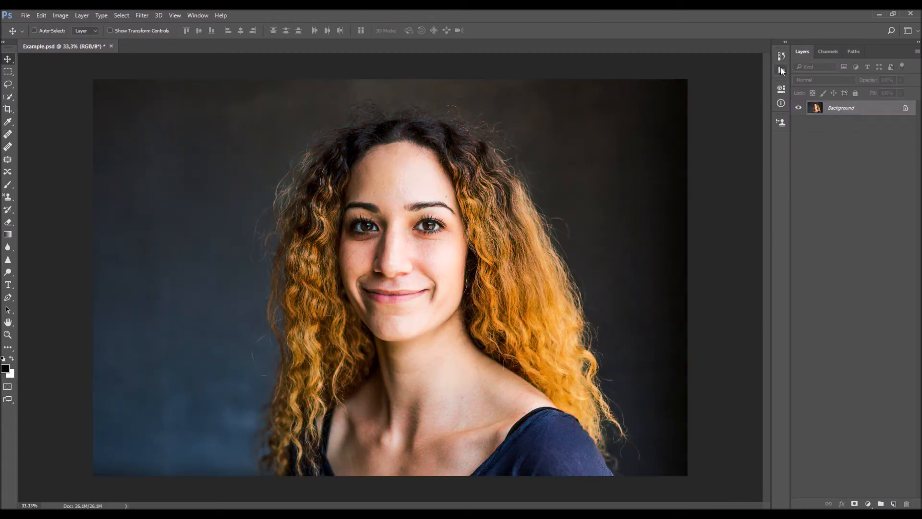
# - Delete the Cyberpunk group, look through the preset combinations, and run the Black & White (Fade) action
pyautogui.click(782, 71)
pyautogui.scroll(-2, 704, 231)
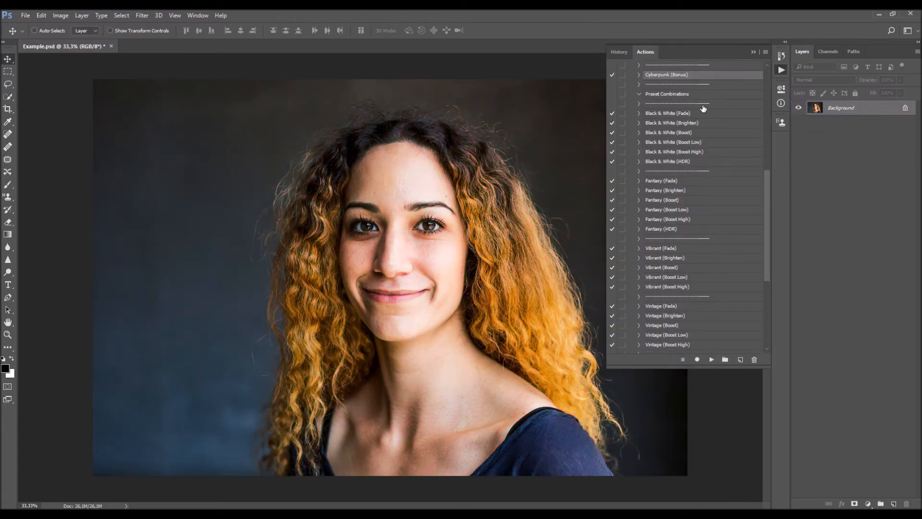
pyautogui.moveTo(765, 180); pyautogui.dragTo(763, 252)
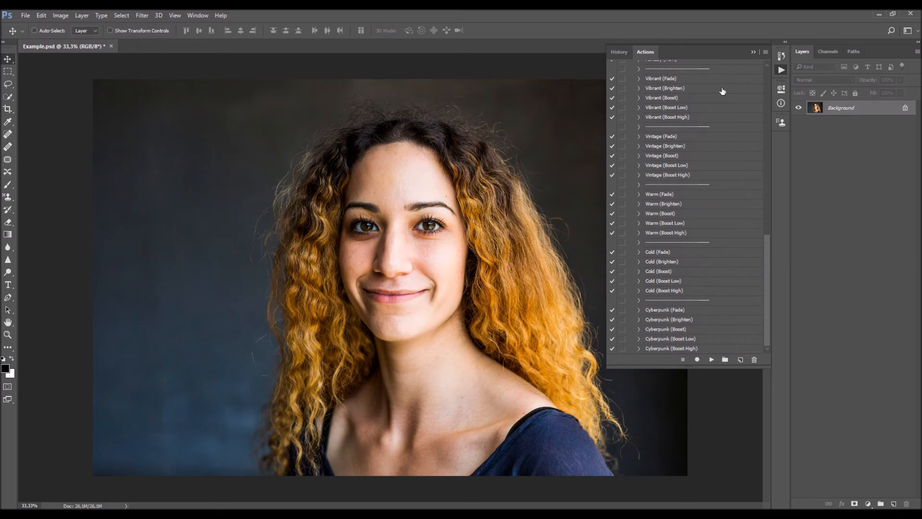
pyautogui.scroll(8, 721, 269)
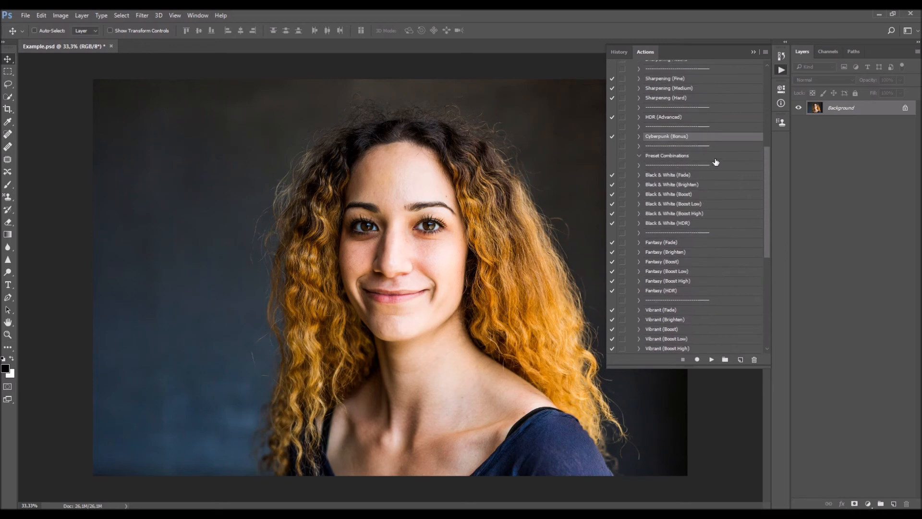
pyautogui.scroll(-2, 721, 163)
pyautogui.click(701, 128)
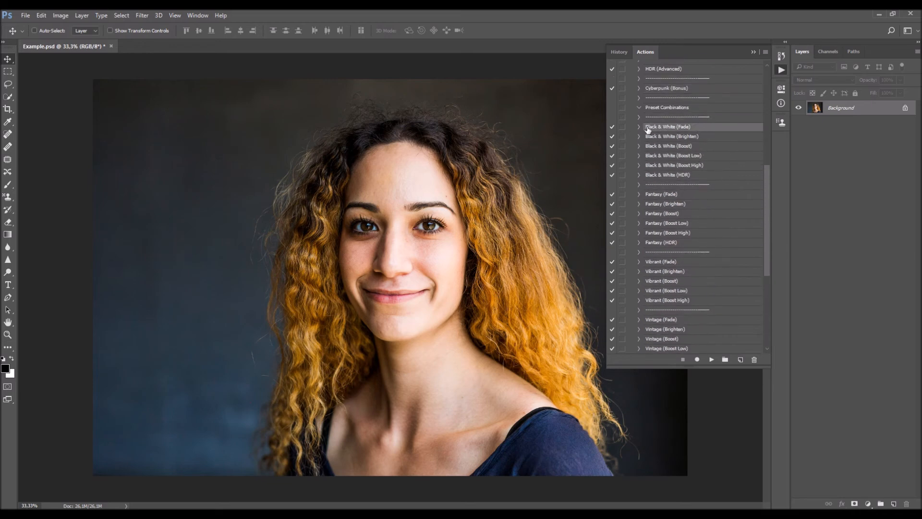
pyautogui.moveTo(766, 184); pyautogui.dragTo(773, 85)
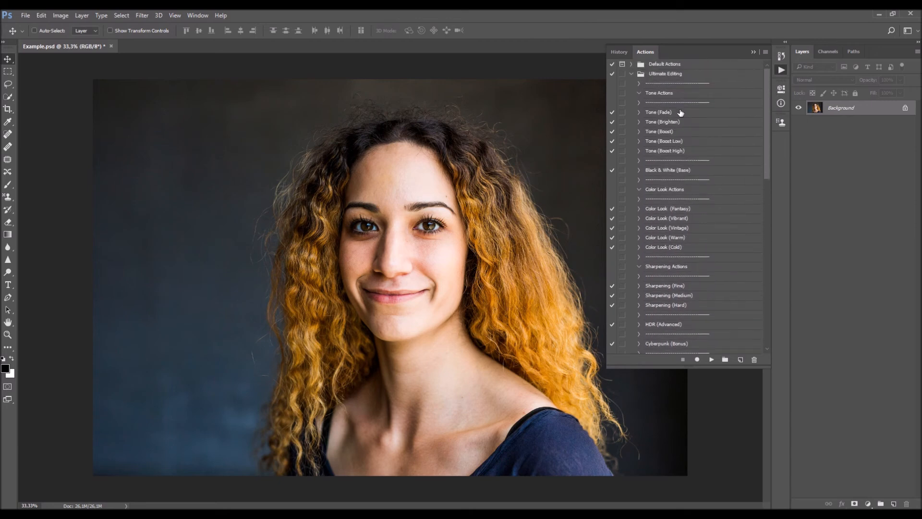
pyautogui.moveTo(768, 128); pyautogui.dragTo(767, 183)
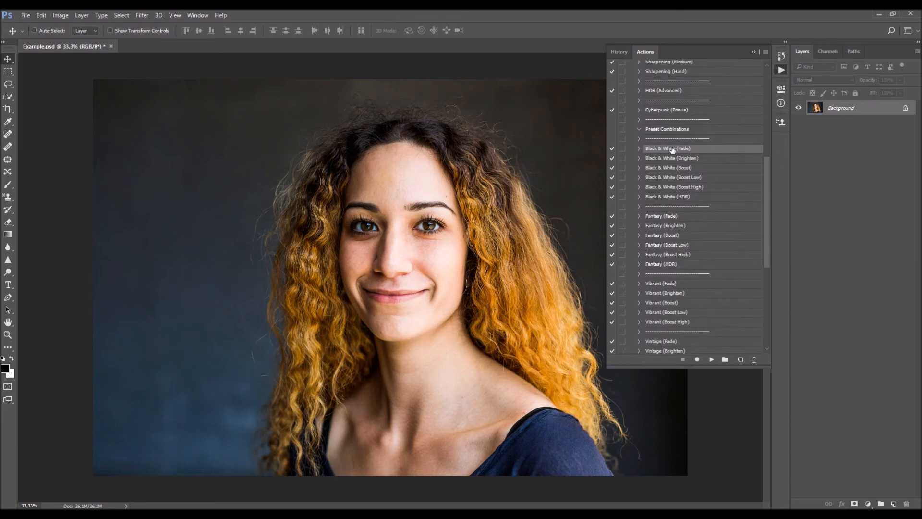
pyautogui.click(711, 359)
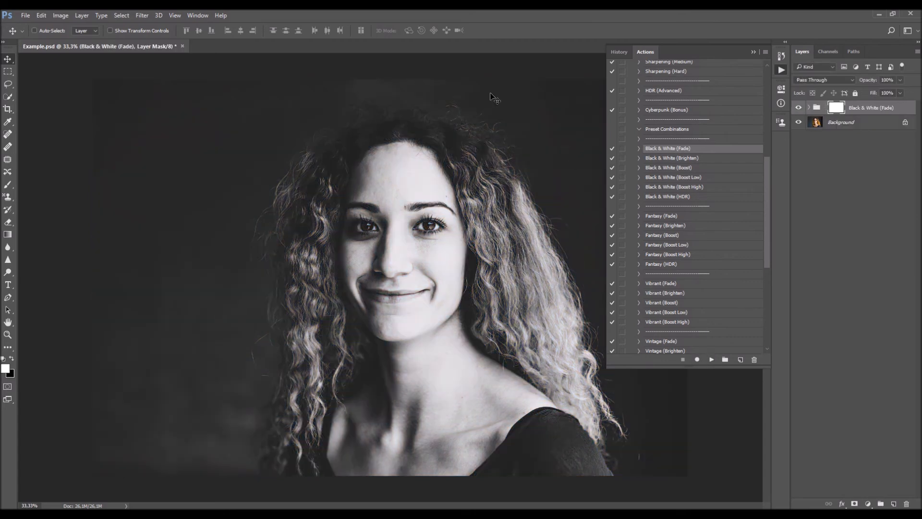
# - Expand the Black & White (Fade) group and go through the adjustment layers it contains
pyautogui.click(809, 108)
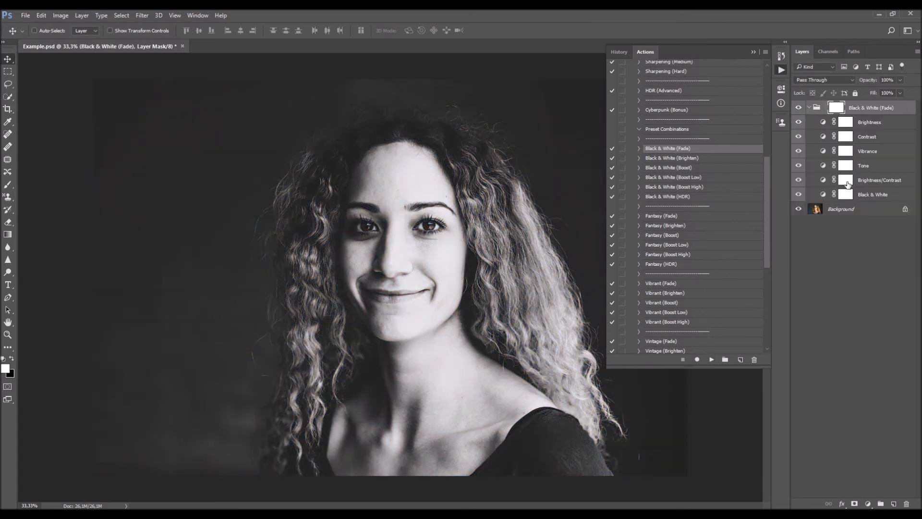
pyautogui.click(879, 123)
pyautogui.click(879, 136)
pyautogui.click(879, 152)
pyautogui.click(880, 180)
pyautogui.click(879, 194)
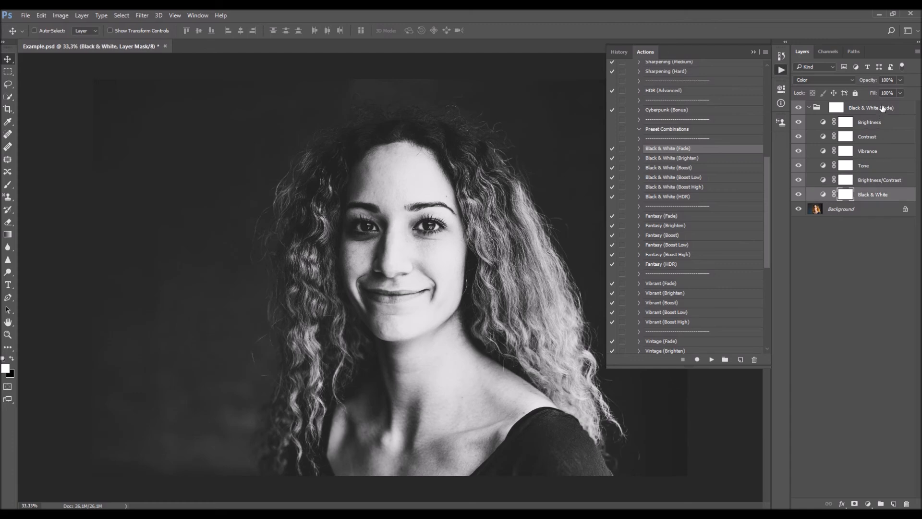
# - Collapse the Black & White (Fade) group and compare its effect with the original portrait
pyautogui.click(845, 108)
pyautogui.click(810, 107)
pyautogui.click(799, 107)
pyautogui.click(799, 108)
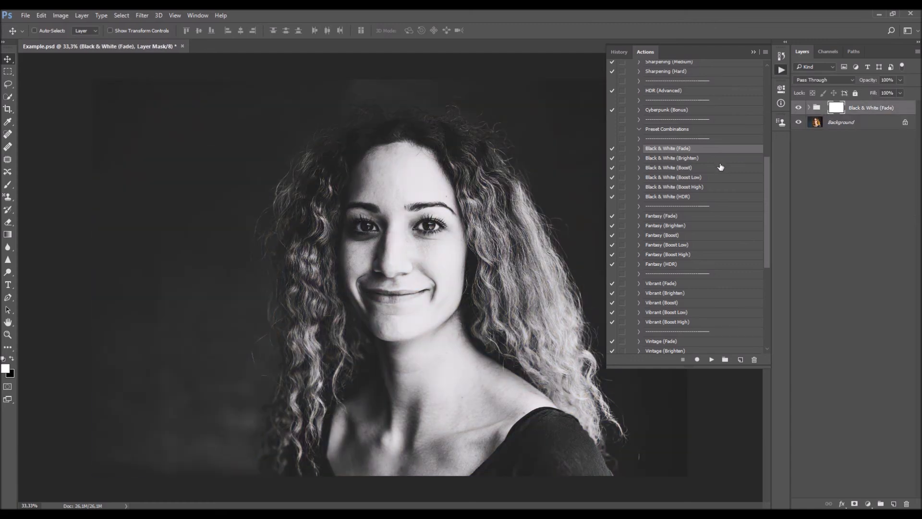
# - Delete the Black & White (Fade) group and run the Fantasy (HDR) preset combination on the portrait
pyautogui.press('Delete')
pyautogui.scroll(-5, 719, 175)
pyautogui.click(690, 217)
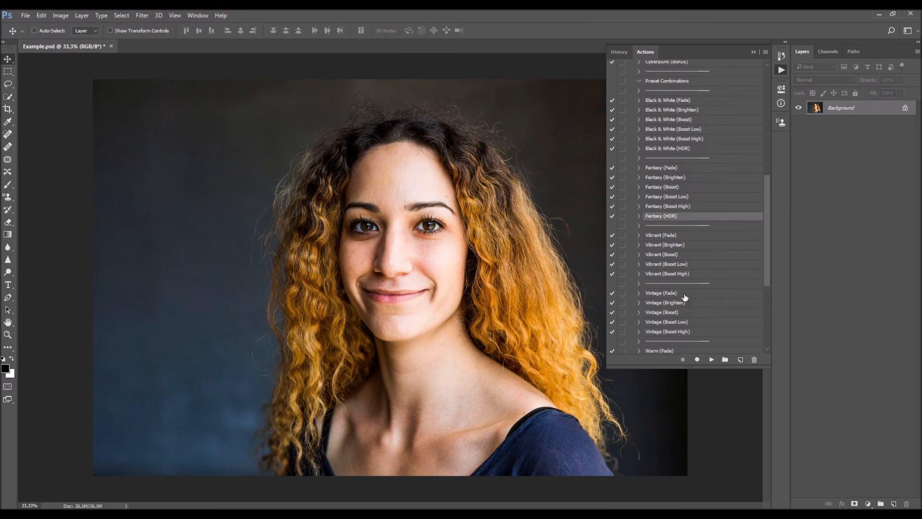
pyautogui.click(712, 359)
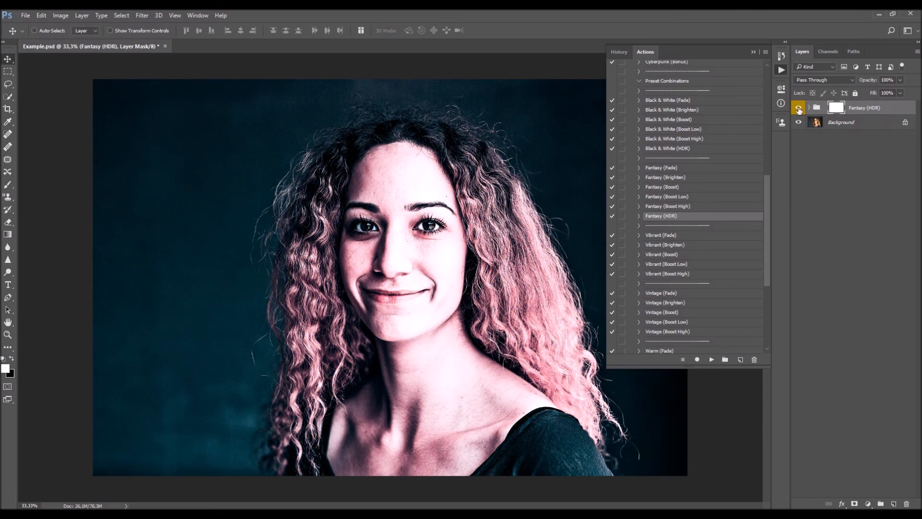
# - Compare the Fantasy (HDR) effect with the original portrait by hiding and showing its group
pyautogui.click(798, 109)
pyautogui.click(799, 109)
pyautogui.click(799, 109)
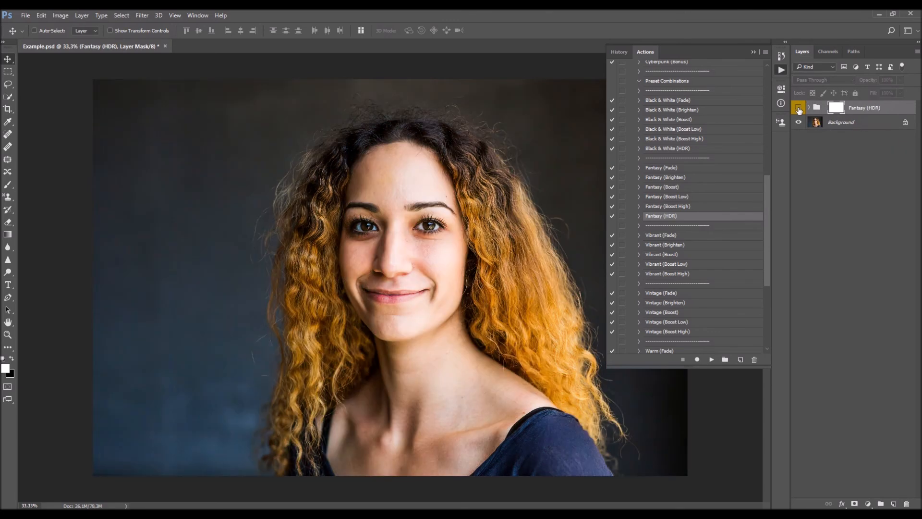
pyautogui.click(799, 109)
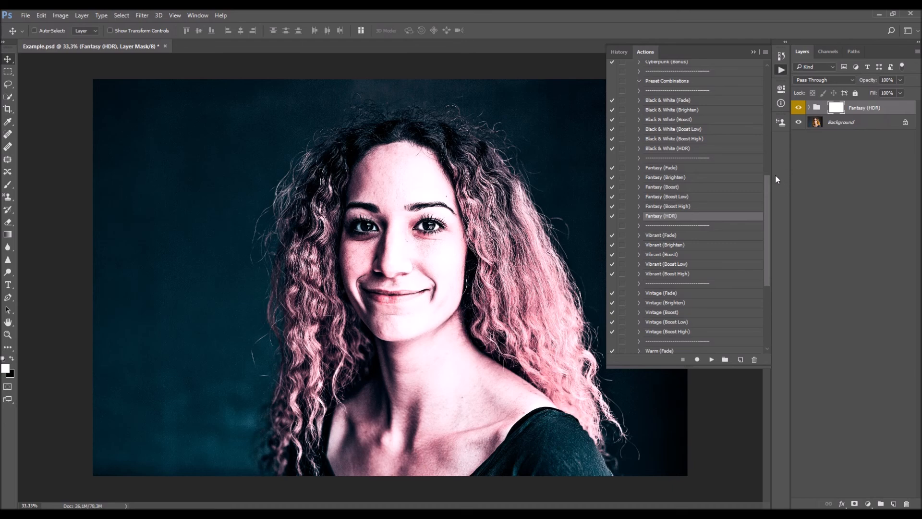
# - Delete the Fantasy (HDR) group and run the Cyberpunk (Boost Low) preset combination on the portrait
pyautogui.press('Delete')
pyautogui.scroll(-5, 715, 202)
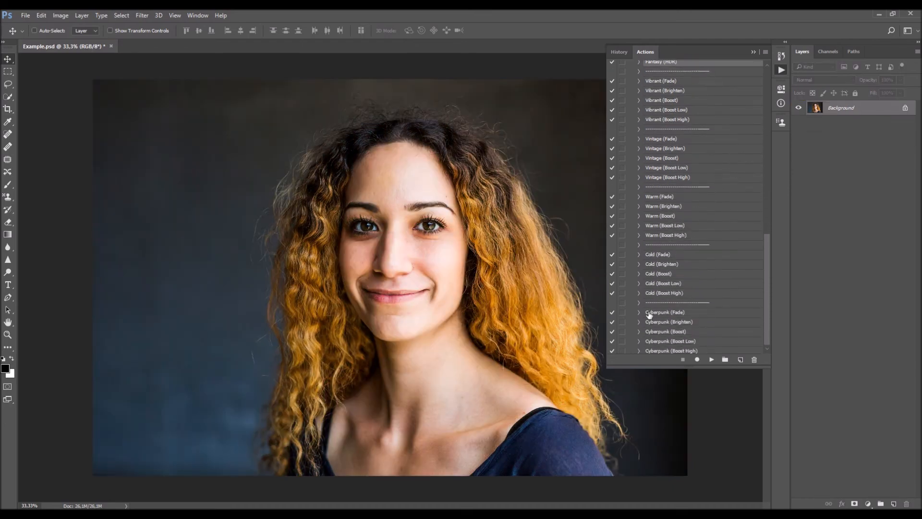
pyautogui.scroll(-1, 687, 310)
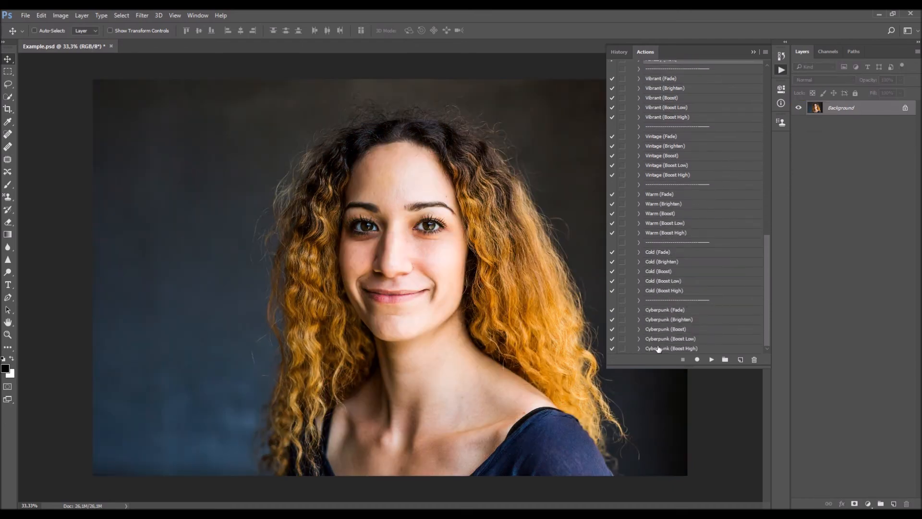
pyautogui.click(675, 339)
pyautogui.click(712, 360)
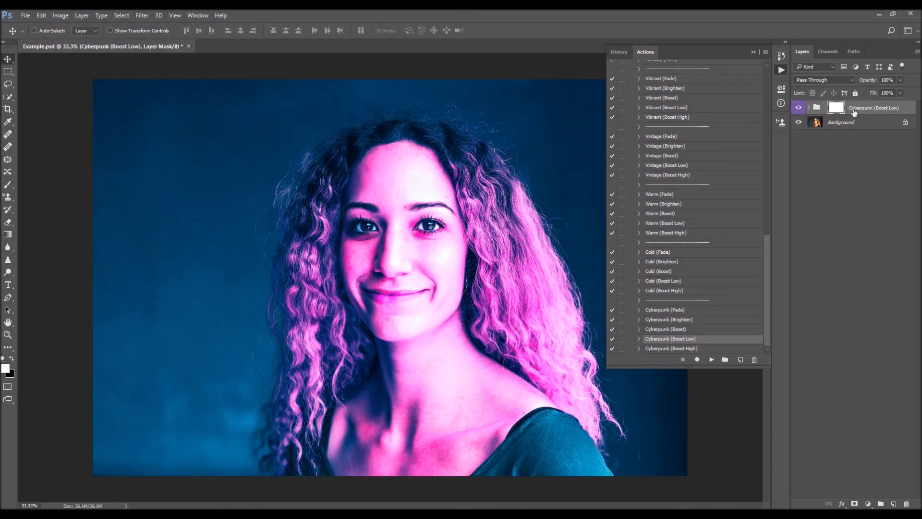
# - Look through the action list and compare the Cyberpunk (Boost Low) effect with the original portrait
pyautogui.moveTo(769, 232); pyautogui.dragTo(762, 73)
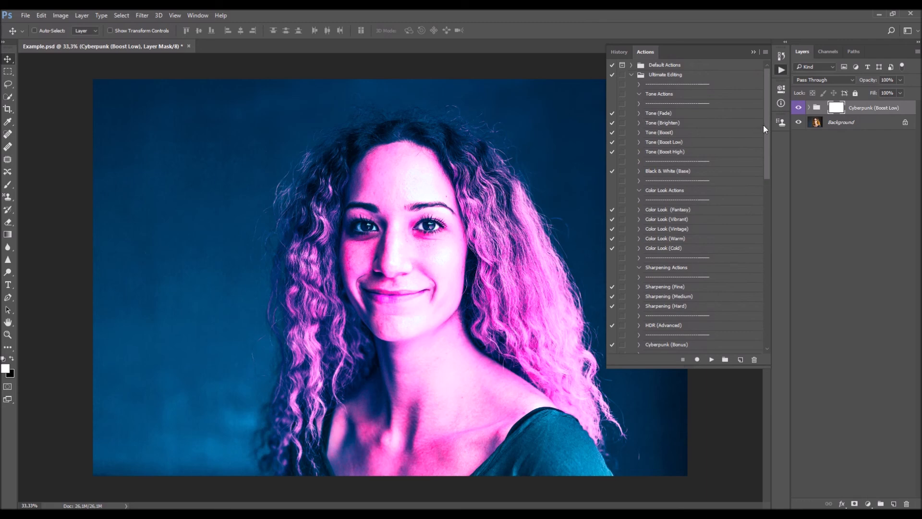
pyautogui.moveTo(764, 128); pyautogui.dragTo(765, 298)
pyautogui.click(798, 107)
pyautogui.click(798, 107)
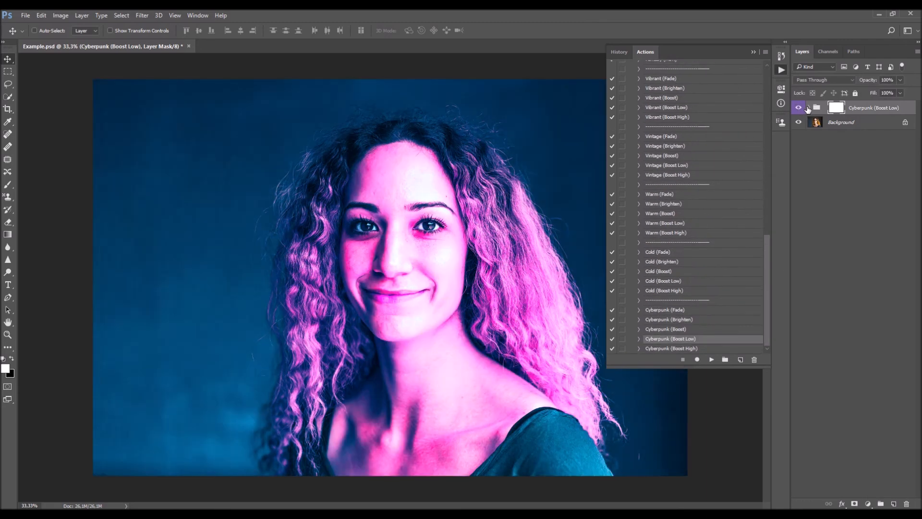
# - Inspect the adjustment layers inside the Cyberpunk (Boost Low) group, collapse it and check its before and after again
pyautogui.click(809, 107)
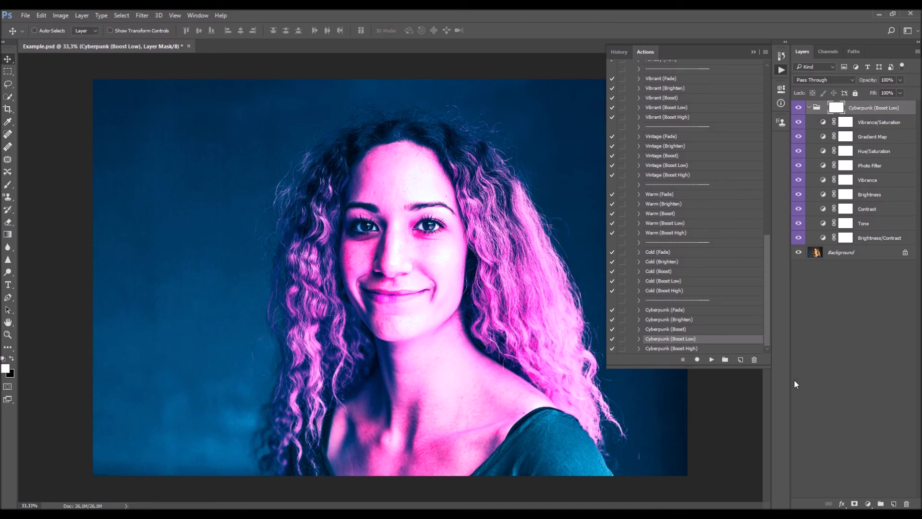
pyautogui.click(811, 107)
pyautogui.click(798, 107)
pyautogui.click(799, 107)
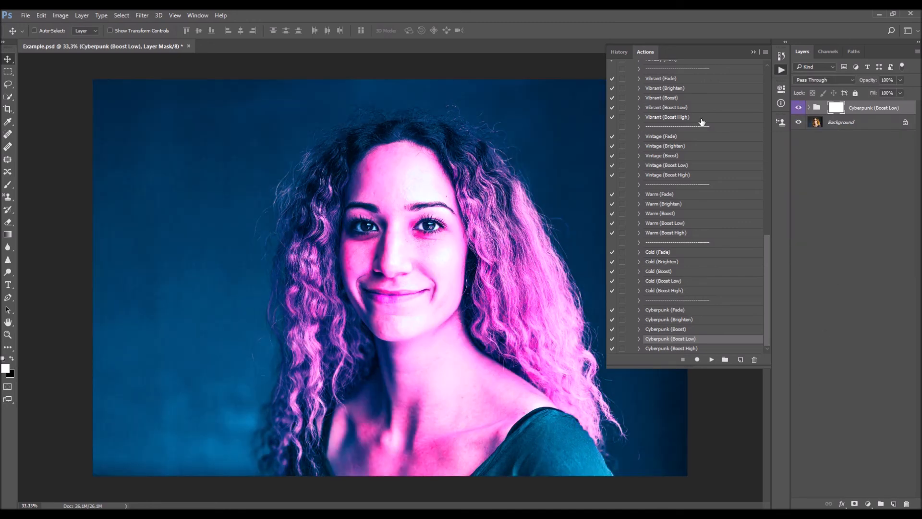
# - Delete the Cyberpunk (Boost Low) group and run the Tone (Boost Low) action on the portrait
pyautogui.press('Delete')
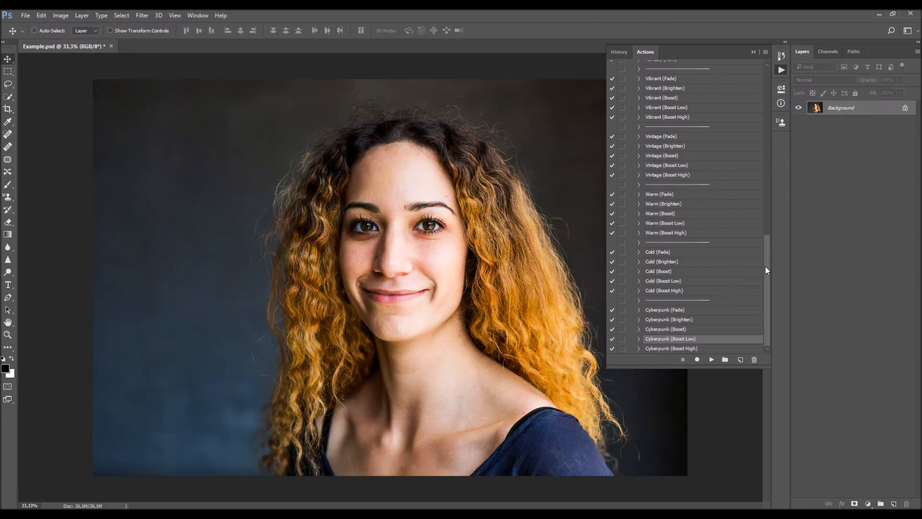
pyautogui.moveTo(766, 291); pyautogui.dragTo(765, 72)
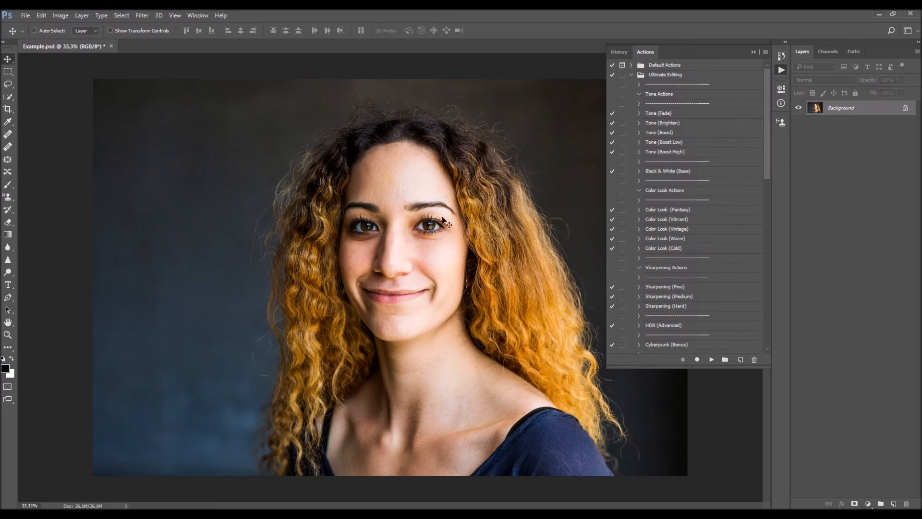
pyautogui.scroll(-2, 695, 206)
pyautogui.scroll(2, 694, 206)
pyautogui.click(672, 144)
pyautogui.click(711, 359)
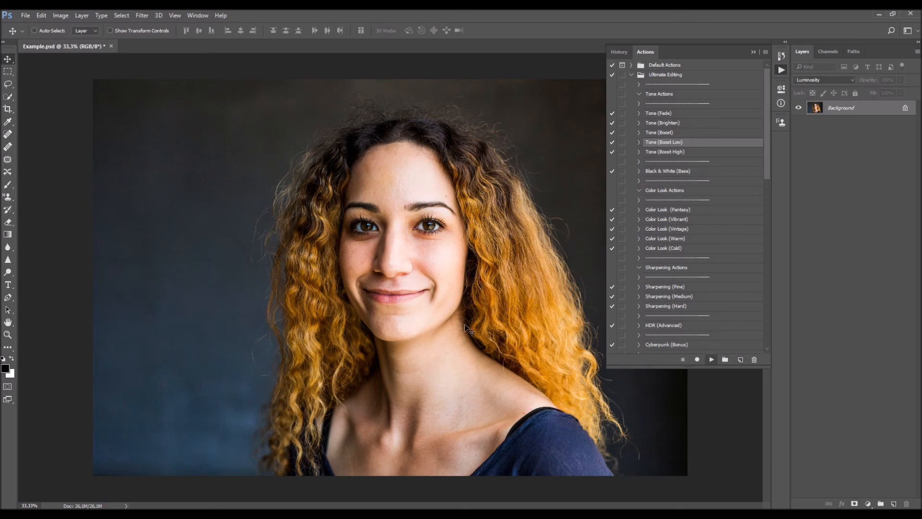
# - Compare the Tone (Boost Low) effect with the original and lower the group's opacity to 56%
pyautogui.click(797, 108)
pyautogui.click(797, 108)
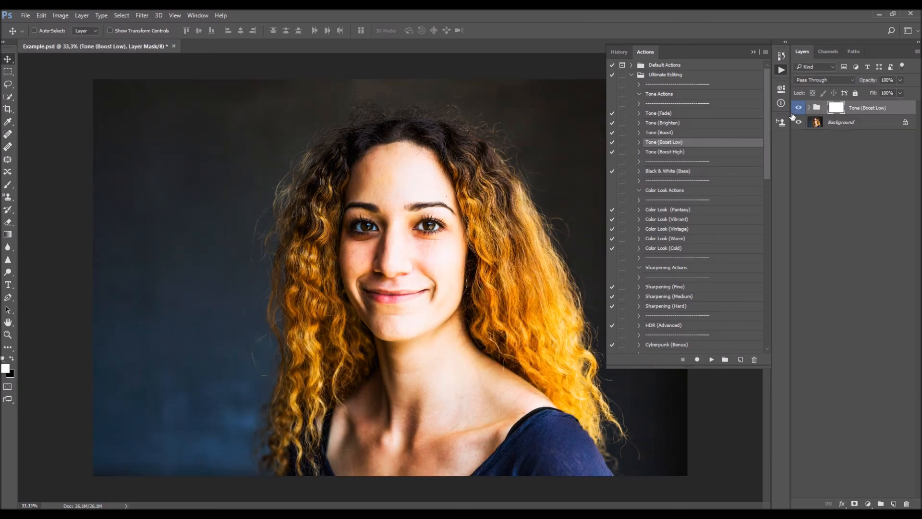
pyautogui.moveTo(921, 110); pyautogui.dragTo(702, 136)
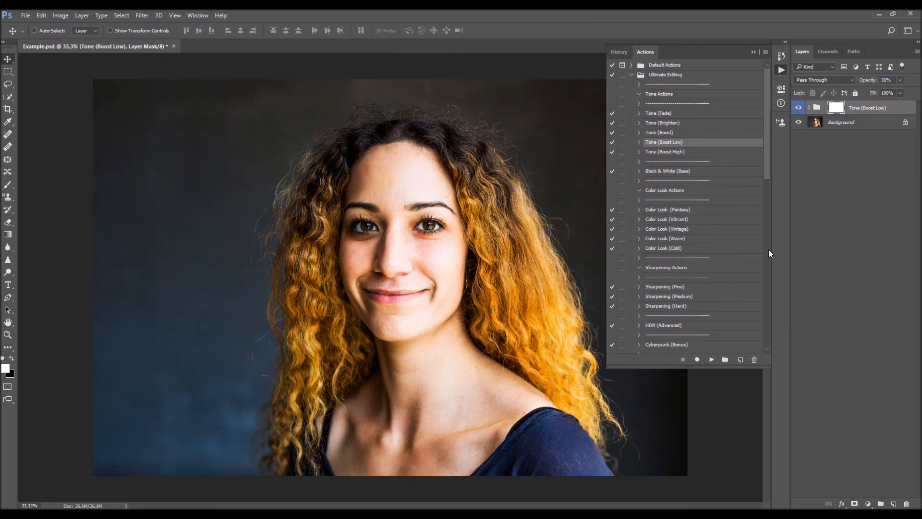
# - Run the Tone (Fade) action to stack its group above Tone (Boost Low)
pyautogui.click(678, 113)
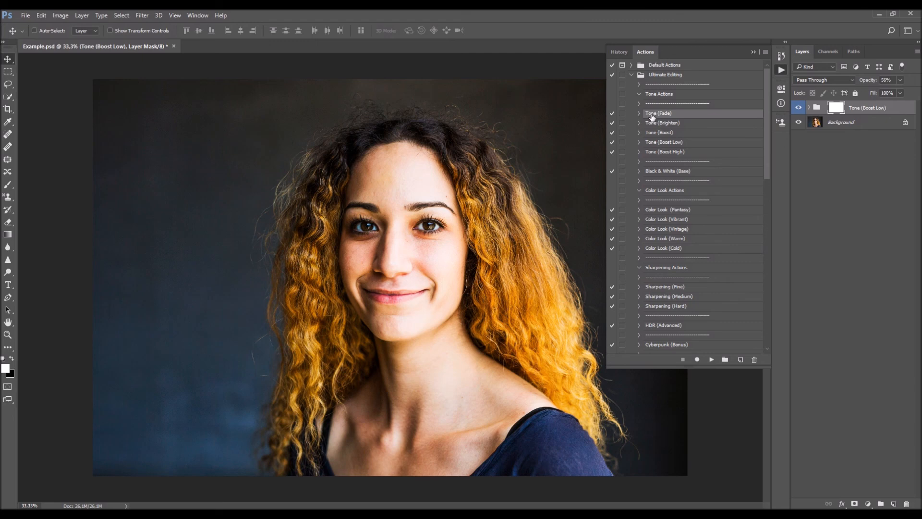
pyautogui.click(724, 354)
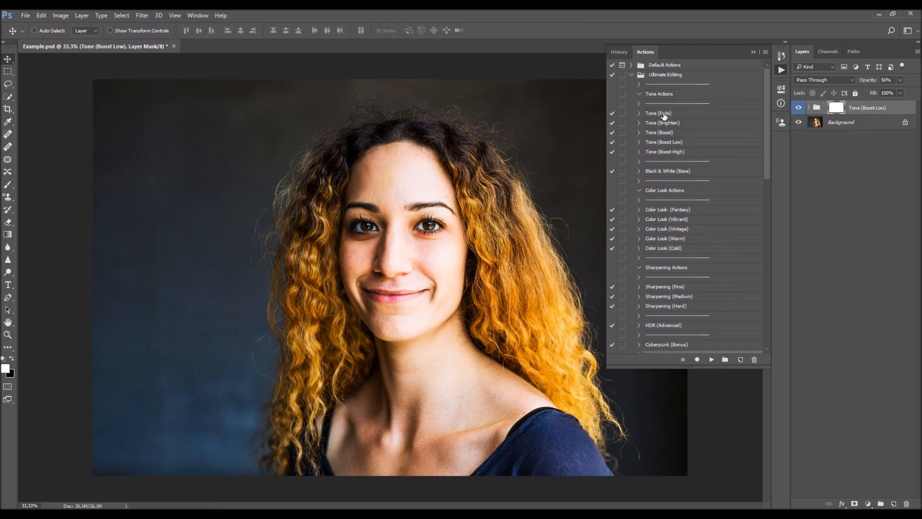
pyautogui.click(665, 116)
pyautogui.click(711, 359)
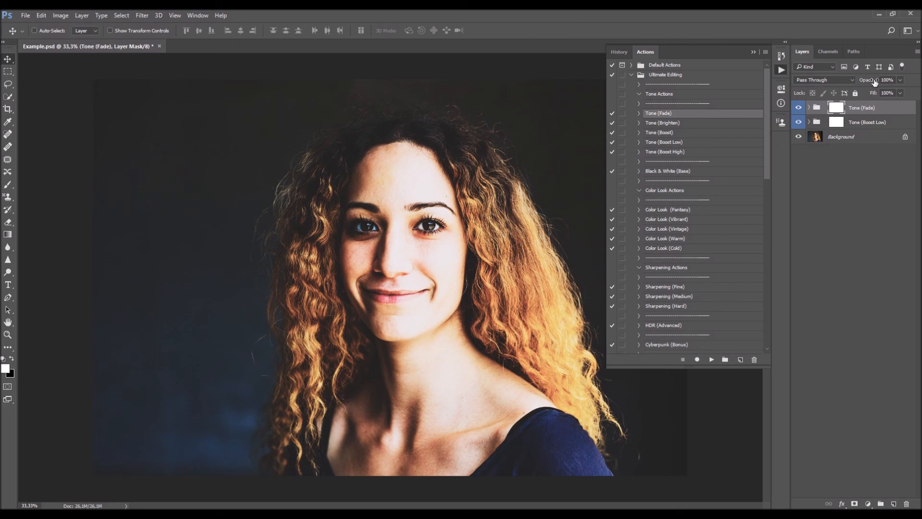
# - Lower the Tone (Fade) group's opacity to 67% and compare the portrait with and without it
pyautogui.moveTo(875, 83); pyautogui.dragTo(661, 127)
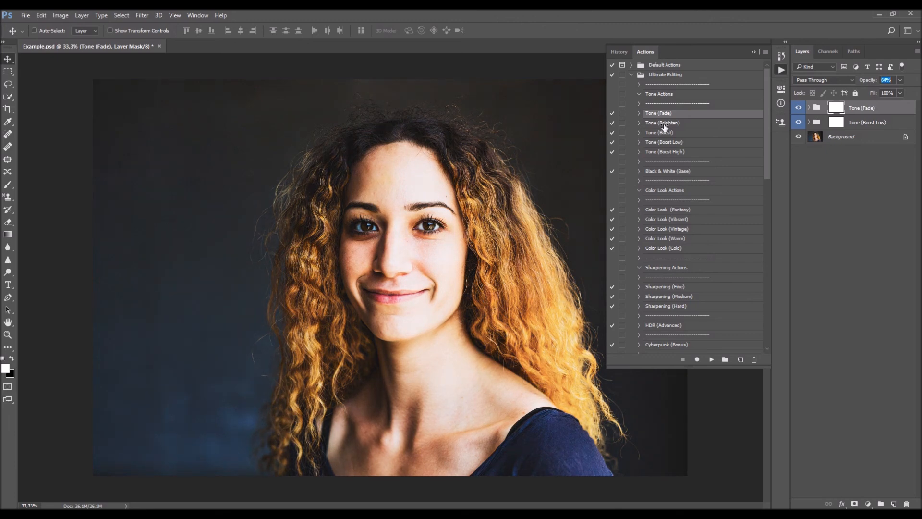
pyautogui.click(798, 107)
pyautogui.click(799, 108)
pyautogui.click(800, 108)
pyautogui.click(800, 107)
# - Run the Color Look (Fantasy) action on top of the two tone groups
pyautogui.scroll(-3, 718, 175)
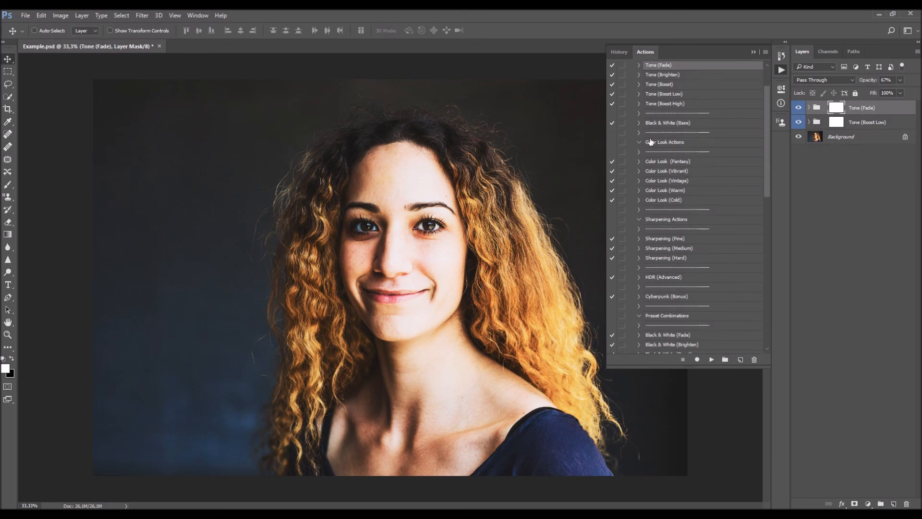
pyautogui.click(666, 162)
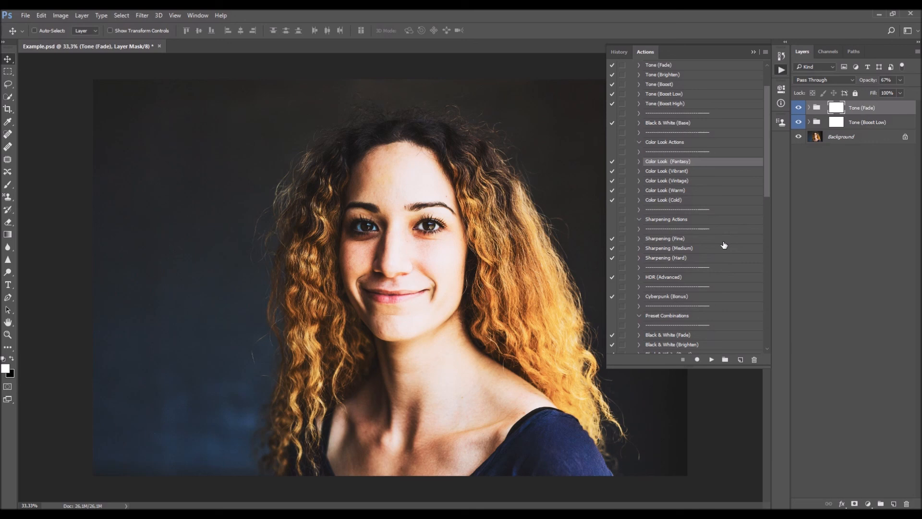
pyautogui.click(711, 360)
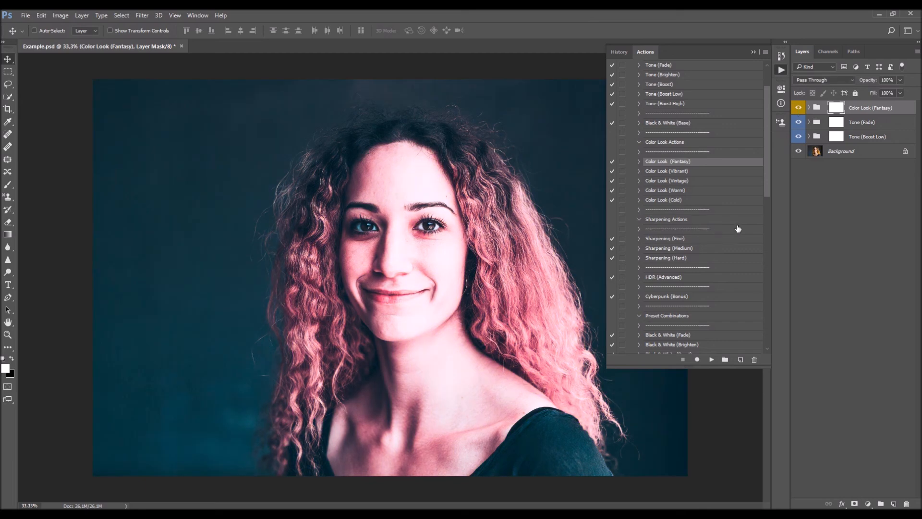
# - Run the Sharpening (Fine) action to add a sharpening layer above the Color Look (Fantasy) group
pyautogui.scroll(-3, 728, 234)
pyautogui.scroll(2, 715, 229)
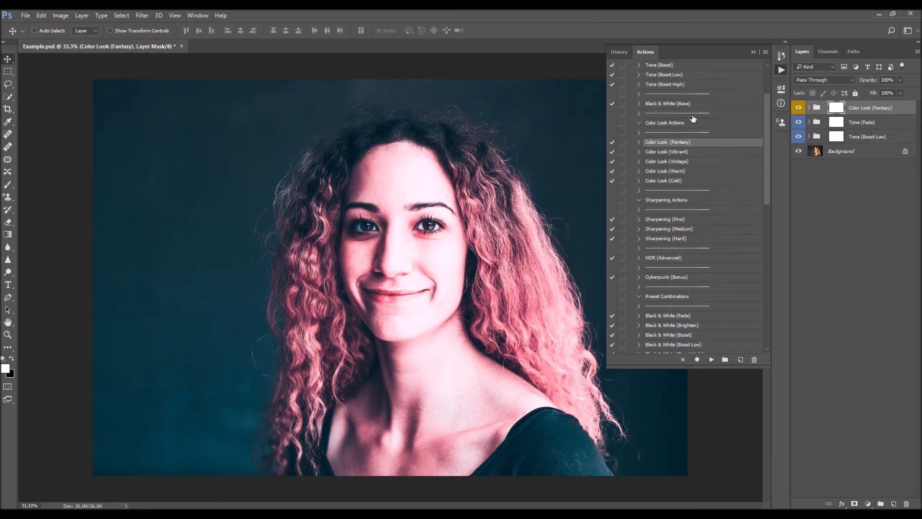
pyautogui.scroll(-3, 697, 220)
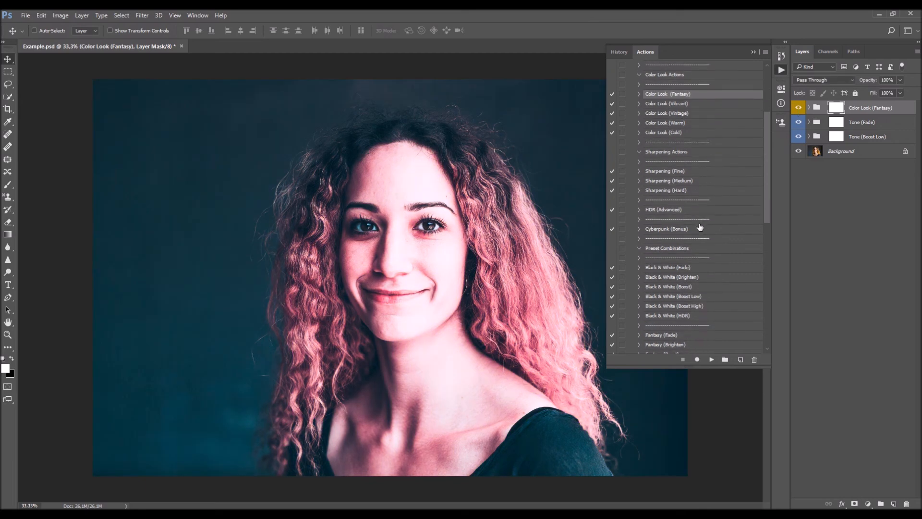
pyautogui.click(674, 172)
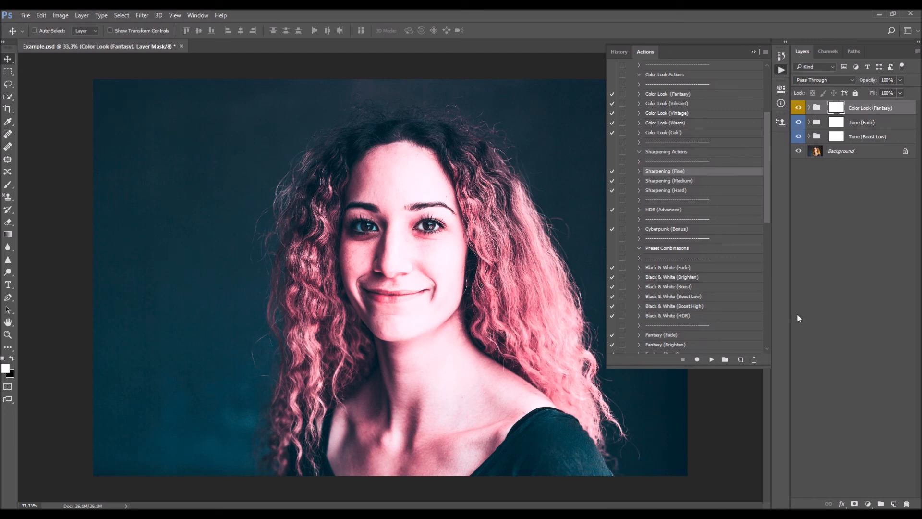
pyautogui.click(712, 360)
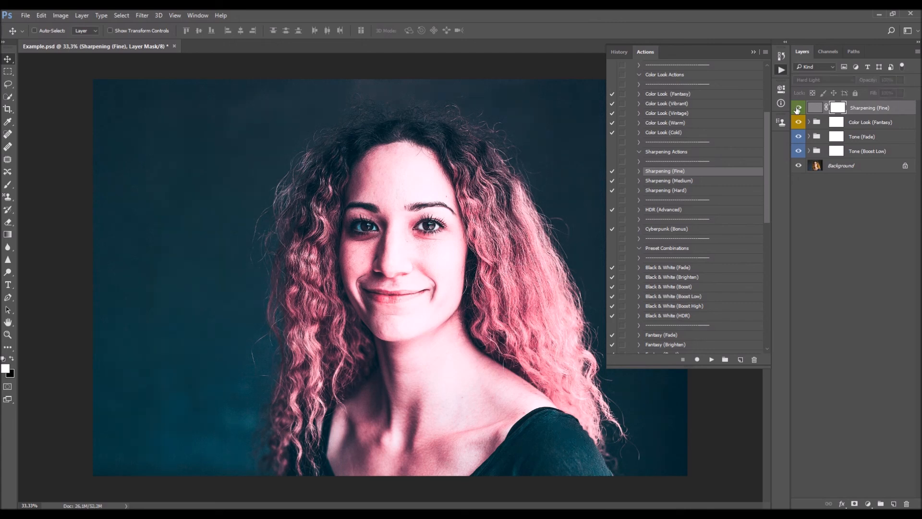
# - Duplicate the Background layer, move the copy above all other layers, and hide it to compare the original with the edit
pyautogui.click(754, 51)
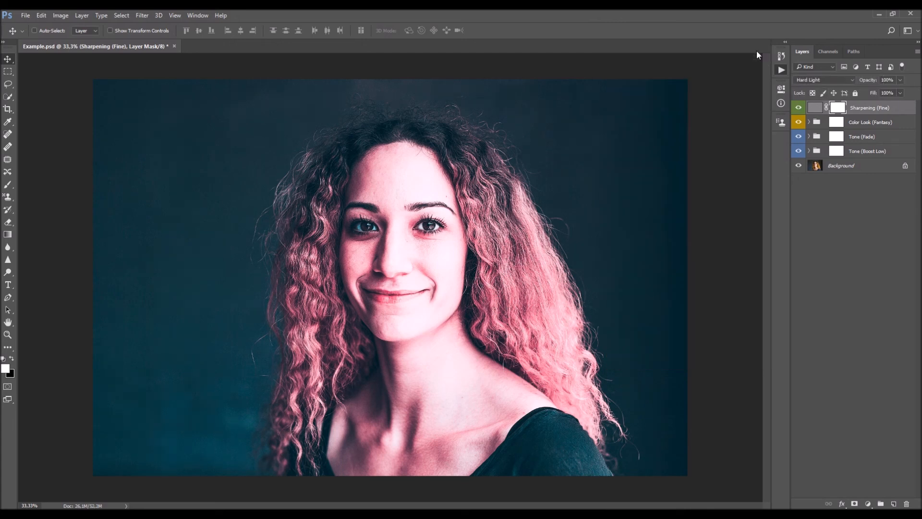
pyautogui.press('z')
pyautogui.keyDown('alt'); pyautogui.click(396, 306); pyautogui.keyUp('alt')
pyautogui.click(396, 305)
pyautogui.press('v')
pyautogui.hotkey('ctrl', 'j')
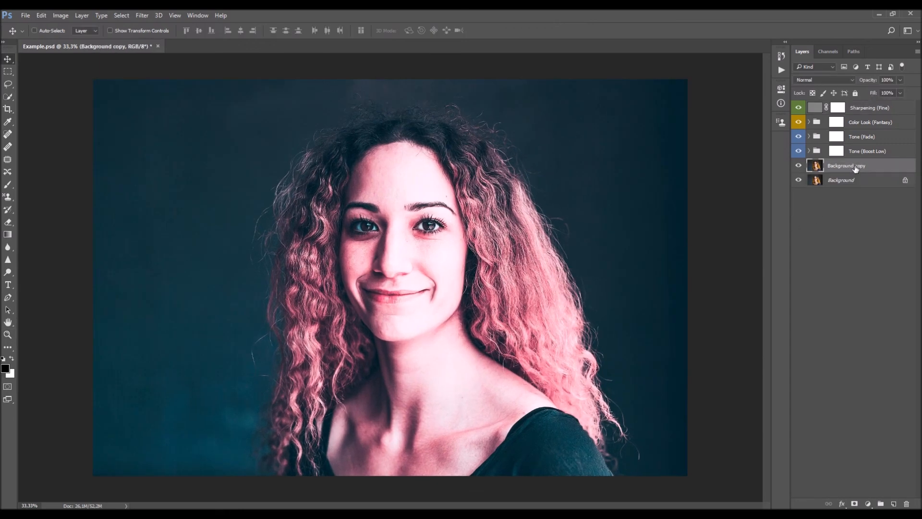
pyautogui.moveTo(846, 171); pyautogui.dragTo(855, 105)
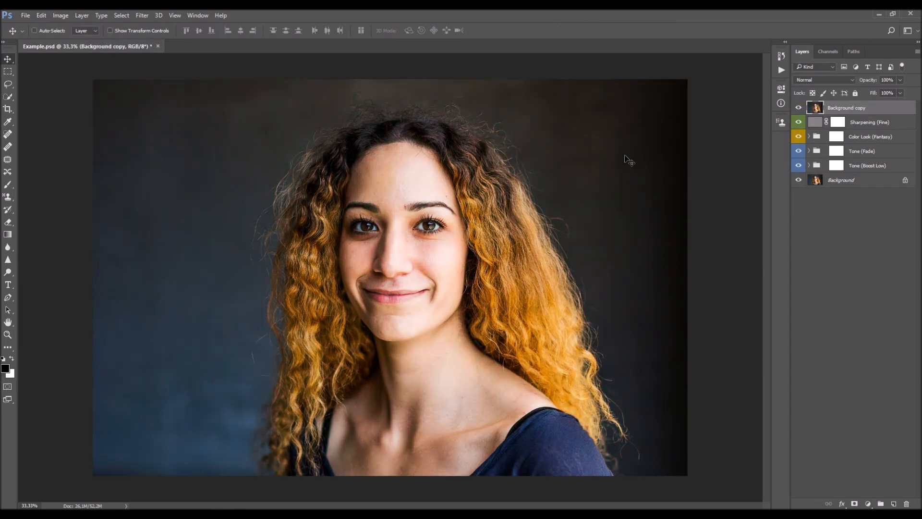
pyautogui.click(798, 108)
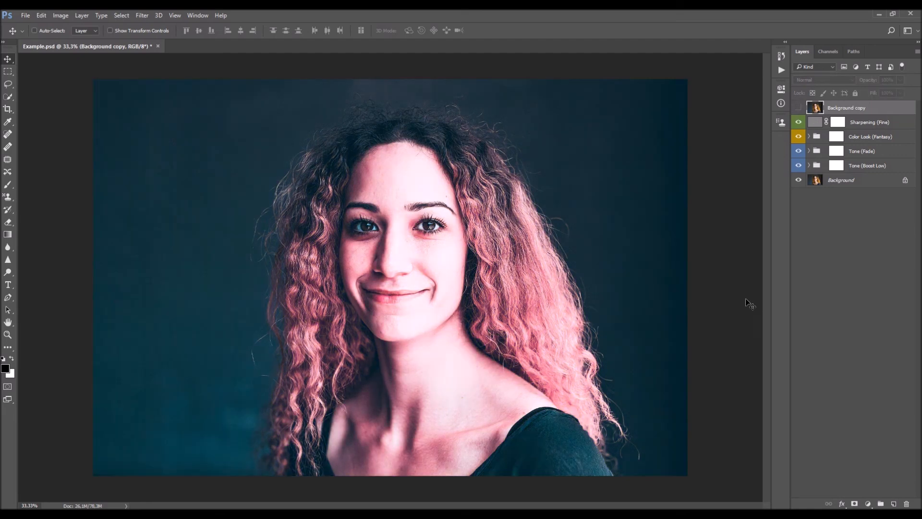
# - Reopen the Ultimate Editing action list, look through its actions, and collapse the list again
pyautogui.click(783, 70)
pyautogui.moveTo(771, 140); pyautogui.dragTo(771, 93)
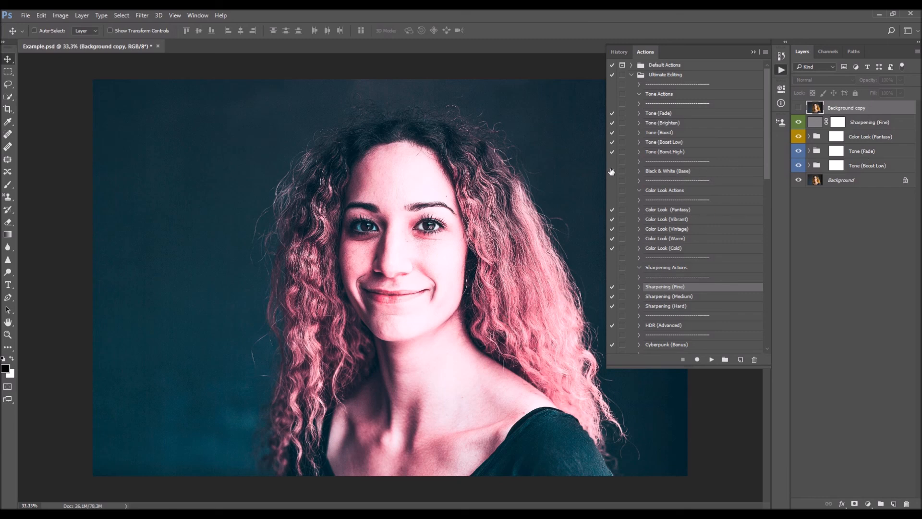
pyautogui.scroll(-3, 624, 173)
pyautogui.scroll(3, 711, 181)
pyautogui.scroll(-7, 681, 174)
pyautogui.moveTo(769, 162)
pyautogui.mouseDown()
pyautogui.moveTo(767, 301)
pyautogui.moveTo(771, 129)
pyautogui.moveTo(773, 257)
pyautogui.moveTo(770, 159)
pyautogui.mouseUp()
pyautogui.click(754, 52)
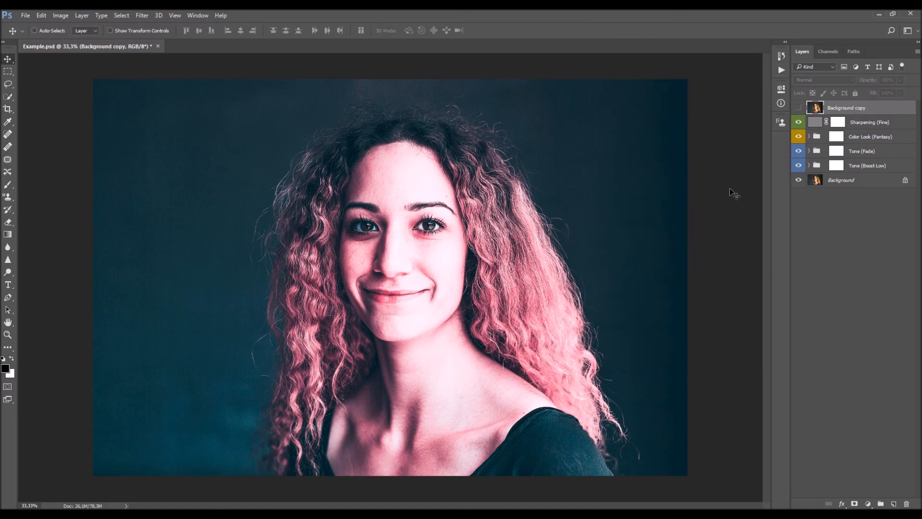